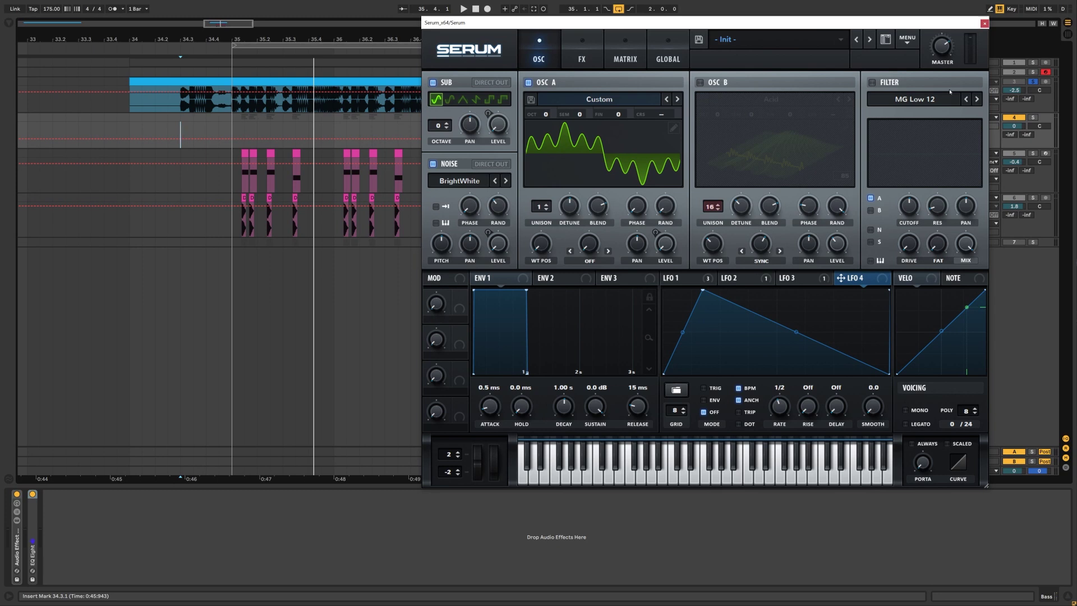
Step: Play back the original reference track and the recreated bass in turn to compare them
key(space)
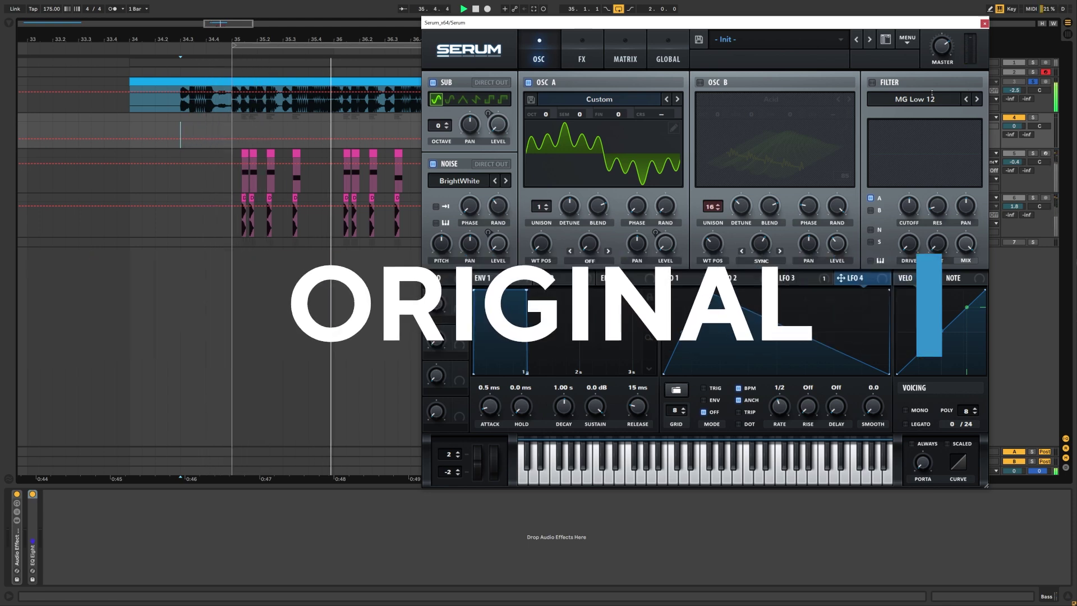
key(space)
click(1031, 82)
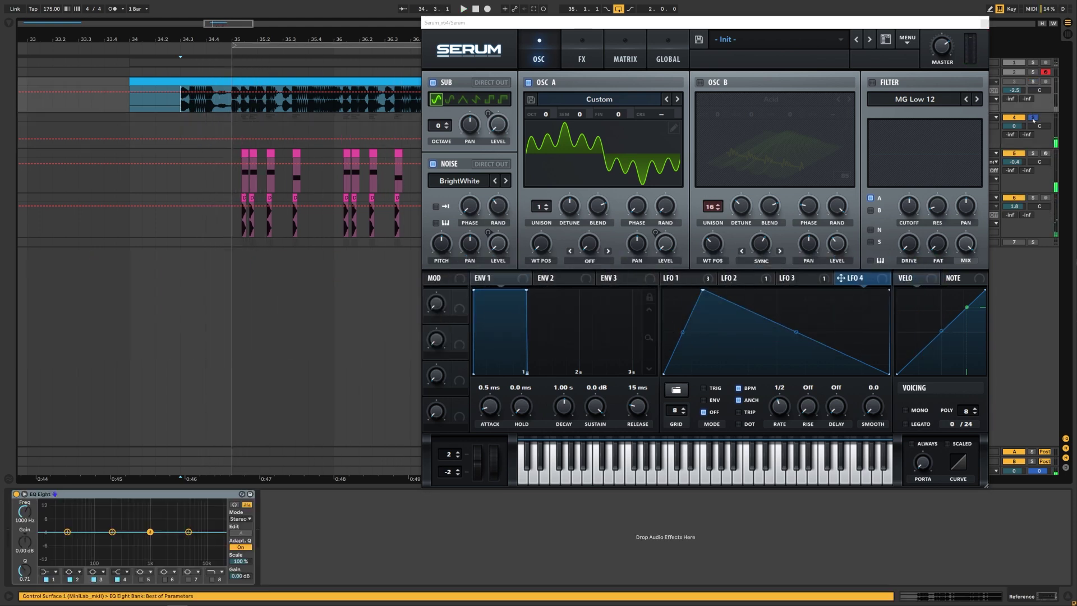
key(space)
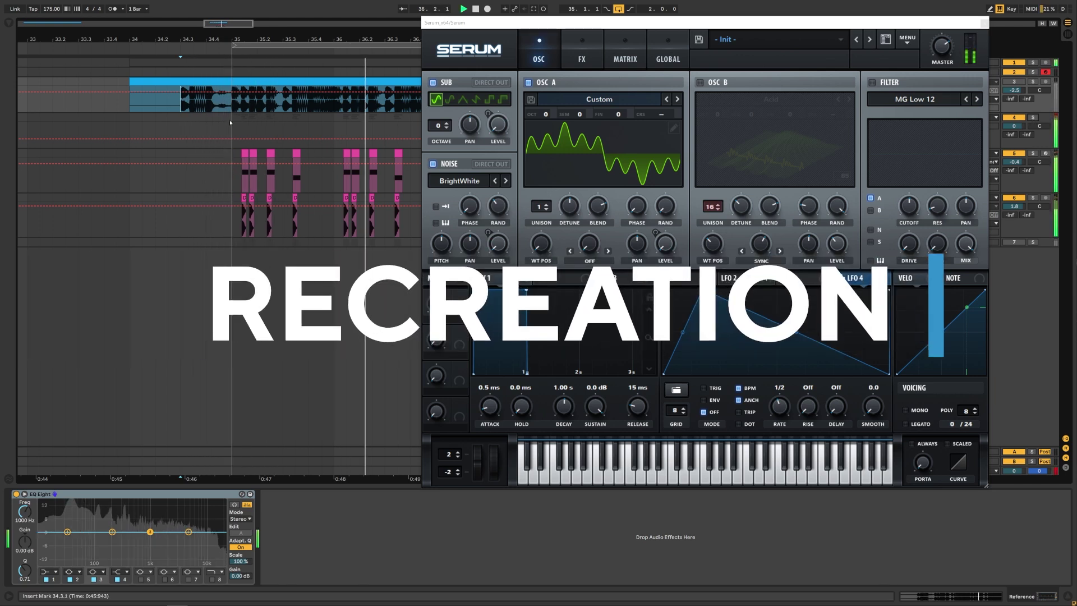
click(1033, 117)
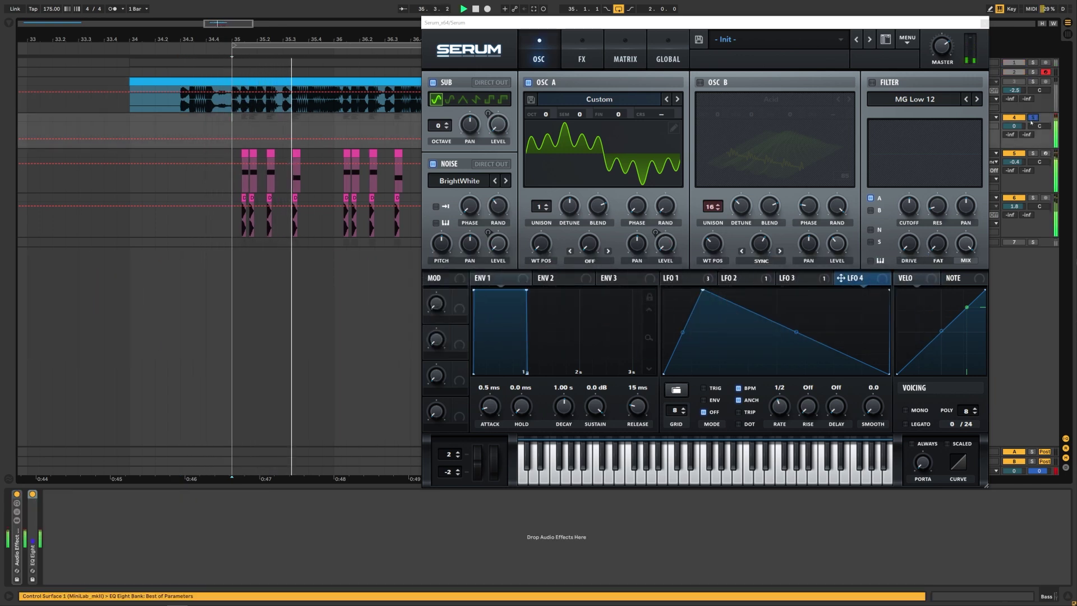
key(space)
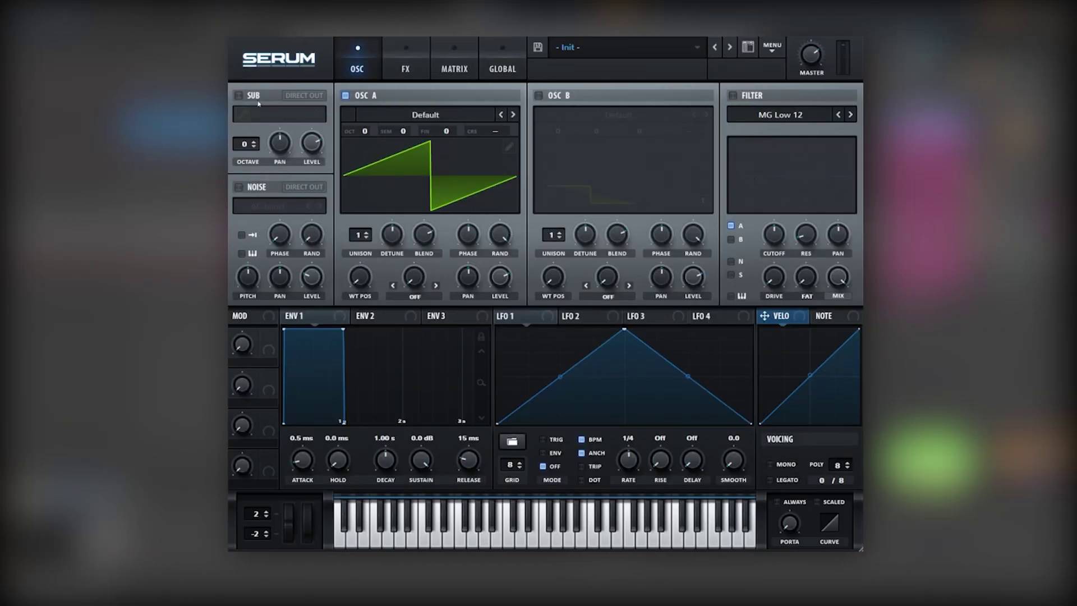
Step: Enable the Sub and Noise oscillators and assign LFO 1 to the Oscillator A and Sub levels
click(255, 96)
click(266, 187)
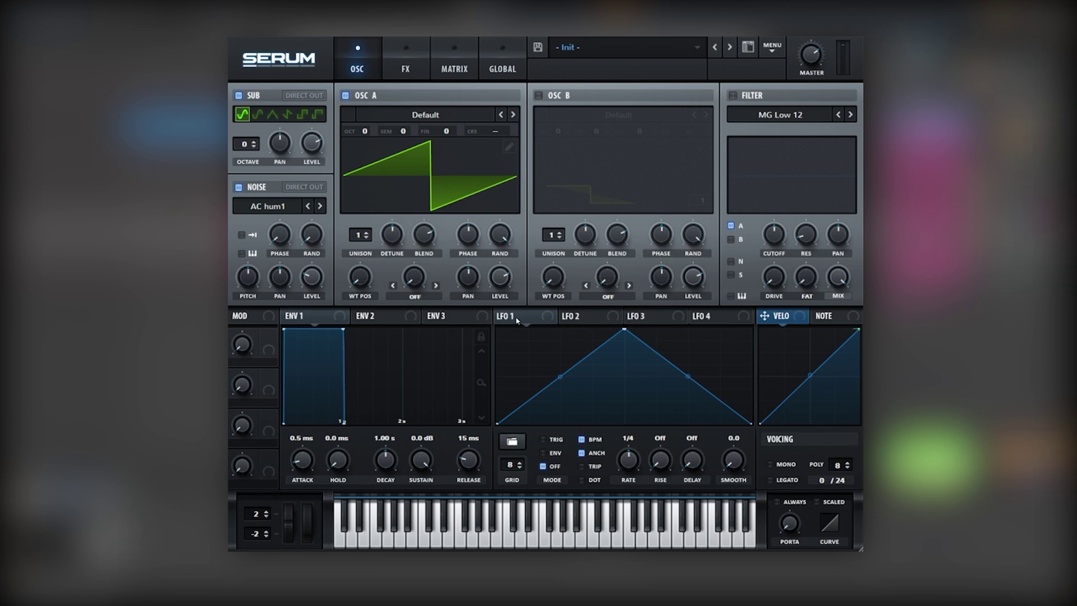
drag(516, 320, 500, 276)
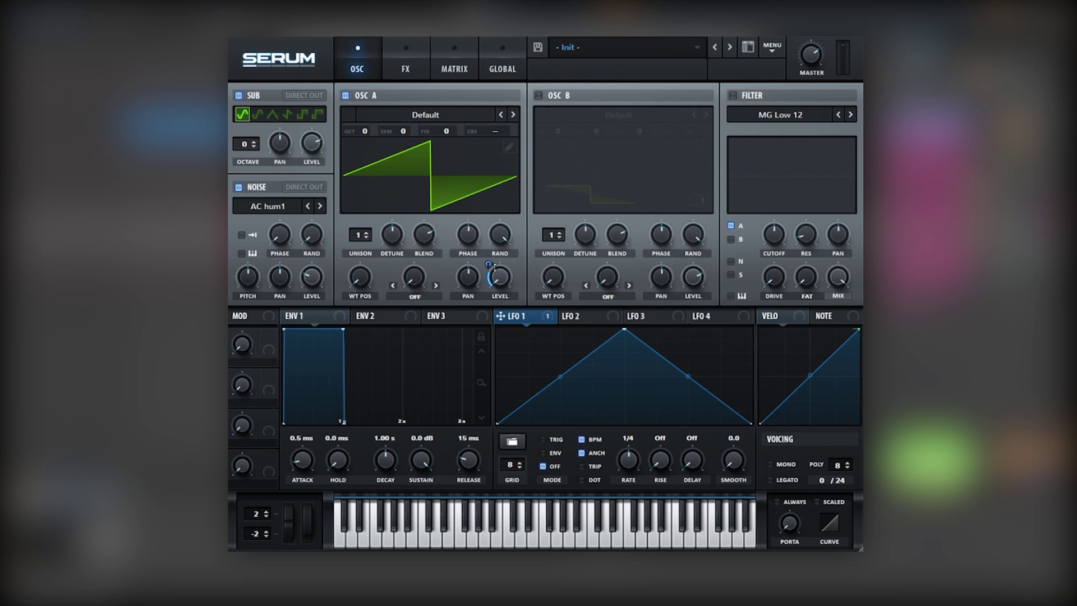
drag(500, 316, 311, 186)
drag(301, 130, 313, 114)
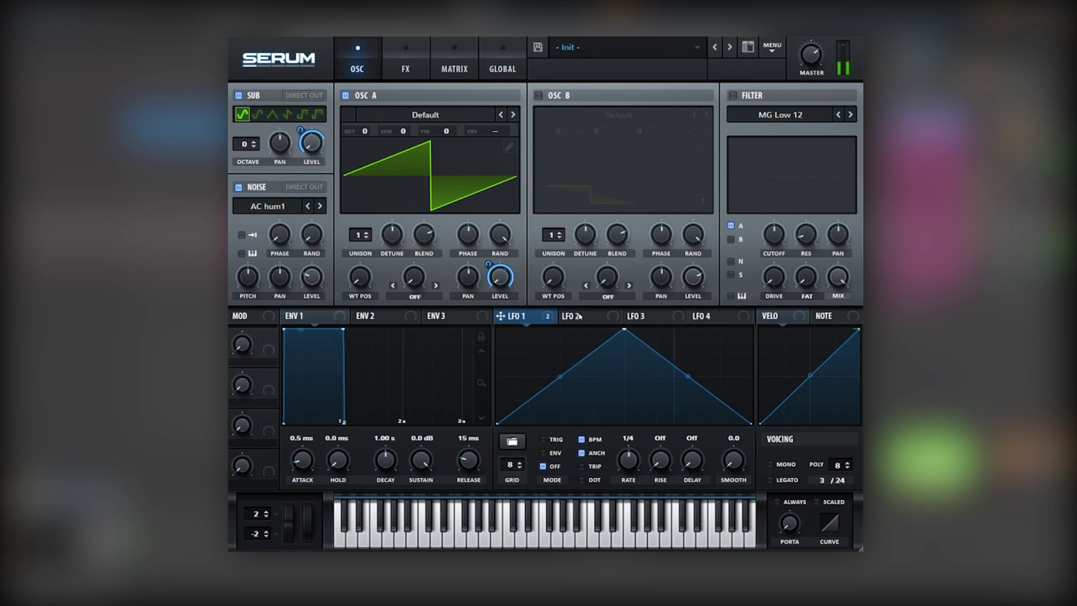
Step: Reshape LFO 1 into a short full-level hold followed by a fast curved decay to zero, and set its mode to ENV
drag(625, 330, 540, 308)
double_click(535, 343)
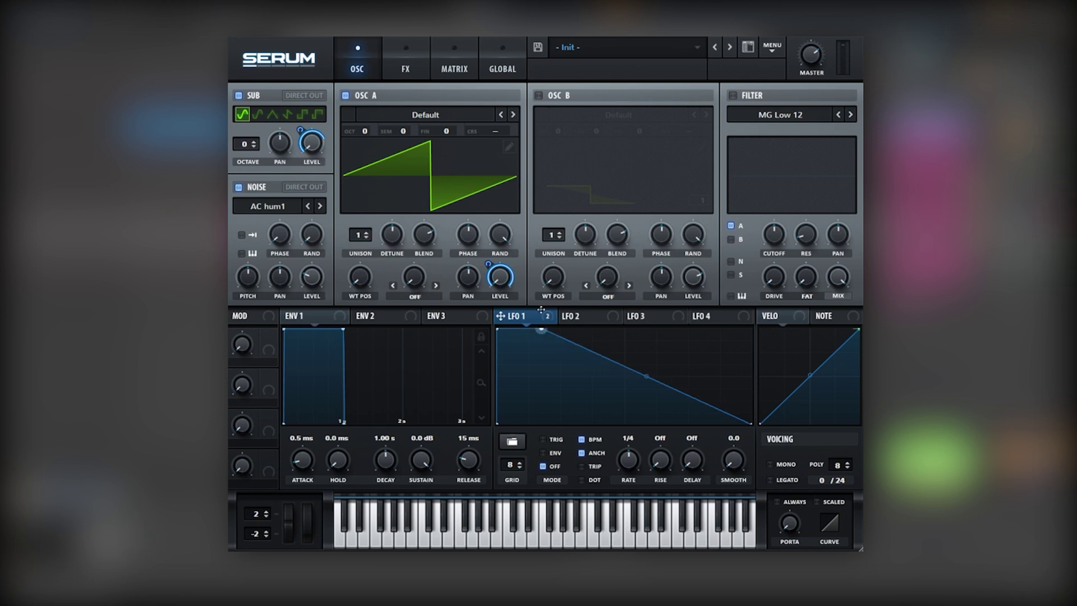
double_click(568, 373)
drag(568, 374, 556, 429)
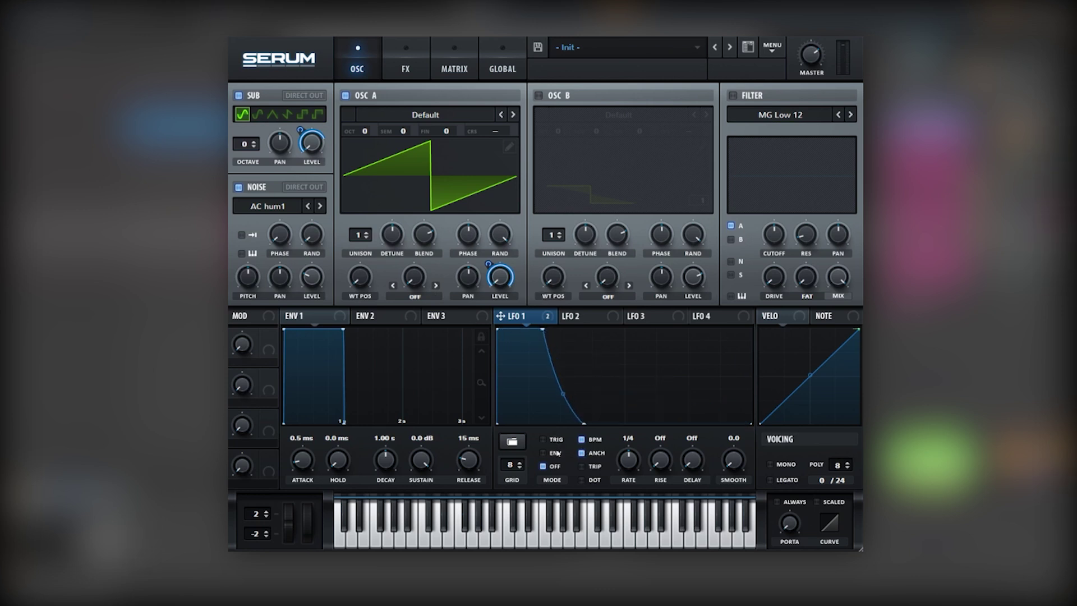
click(556, 453)
Step: Lengthen the hold and decay of the LFO 2 curve slightly and assign LFO 2 to the Noise level
click(591, 318)
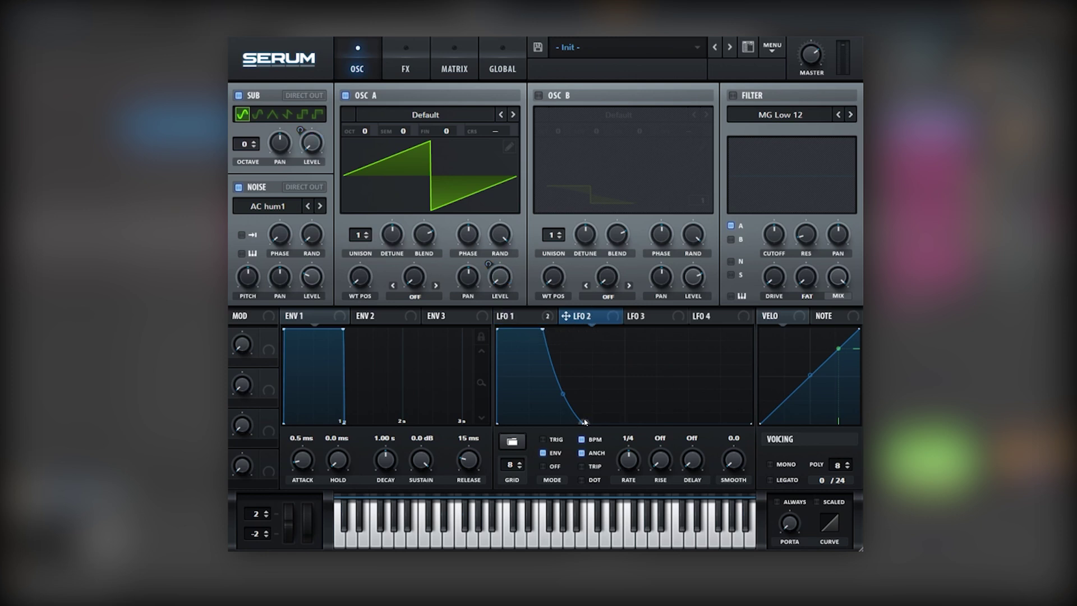
drag(584, 424, 603, 423)
drag(543, 329, 556, 330)
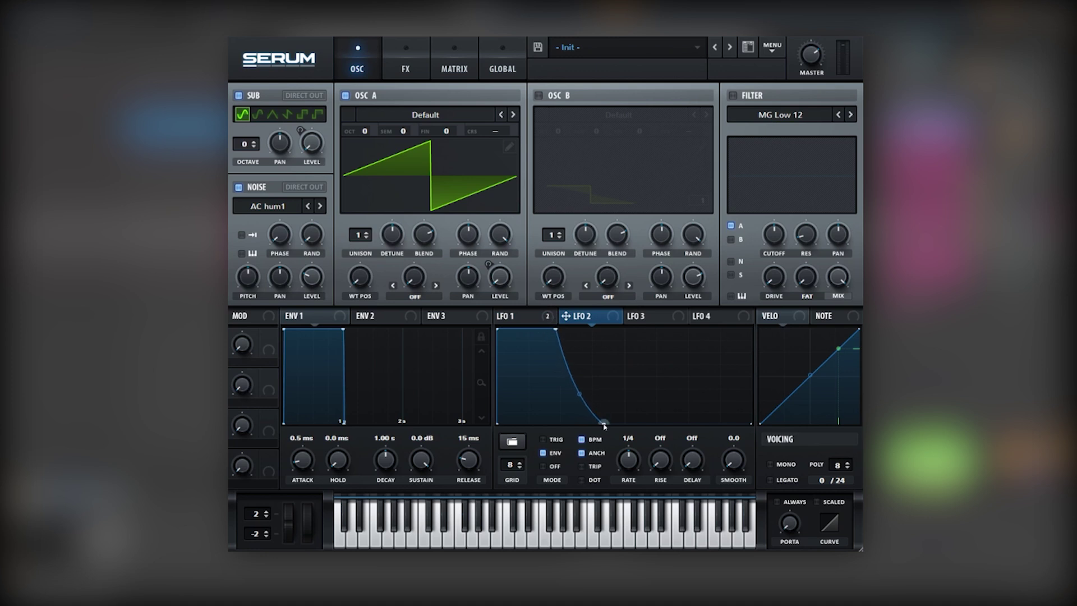
drag(604, 424, 613, 424)
drag(565, 316, 304, 290)
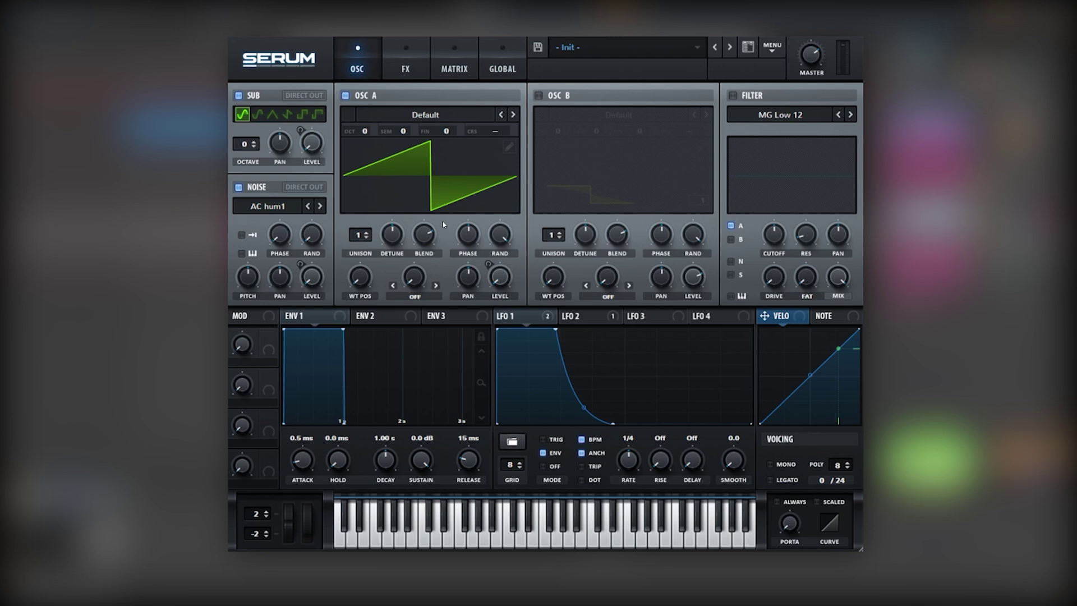
Step: Build a custom Oscillator A wavetable from harmonic bins 1, 3, 5 and 9, with bin 5 at 36%
click(509, 147)
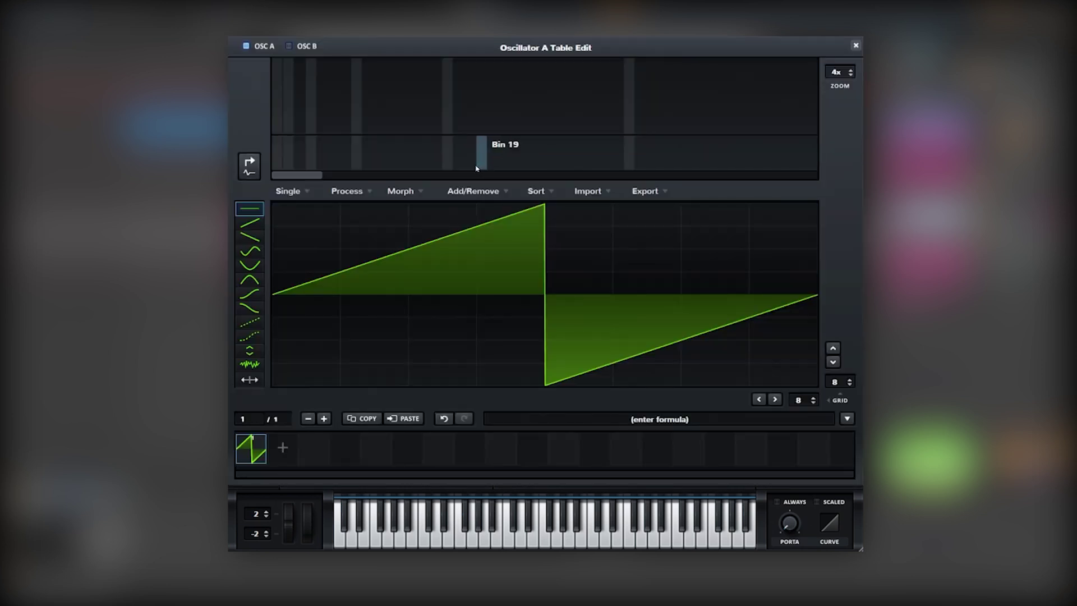
click(278, 81)
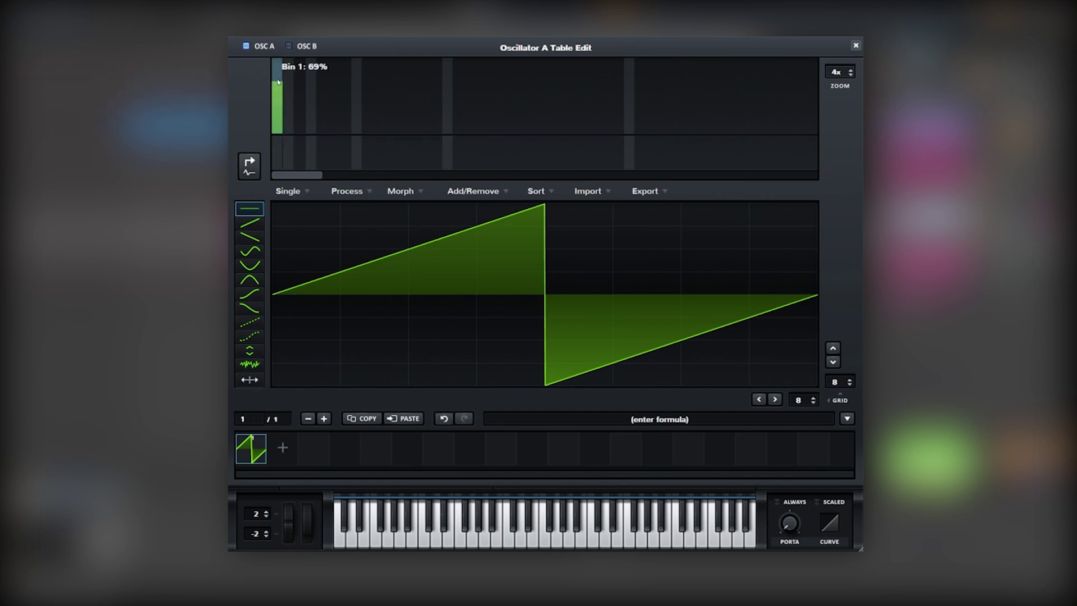
mouse_move(278, 81)
mouse_down()
mouse_move(278, 61)
mouse_move(278, 93)
mouse_up()
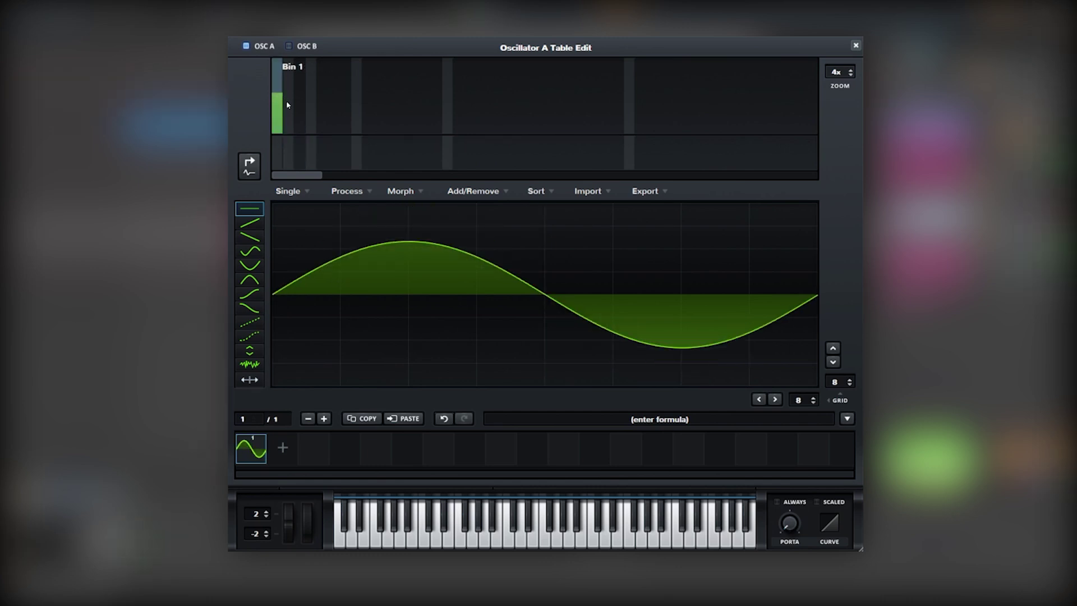
click(300, 119)
click(323, 109)
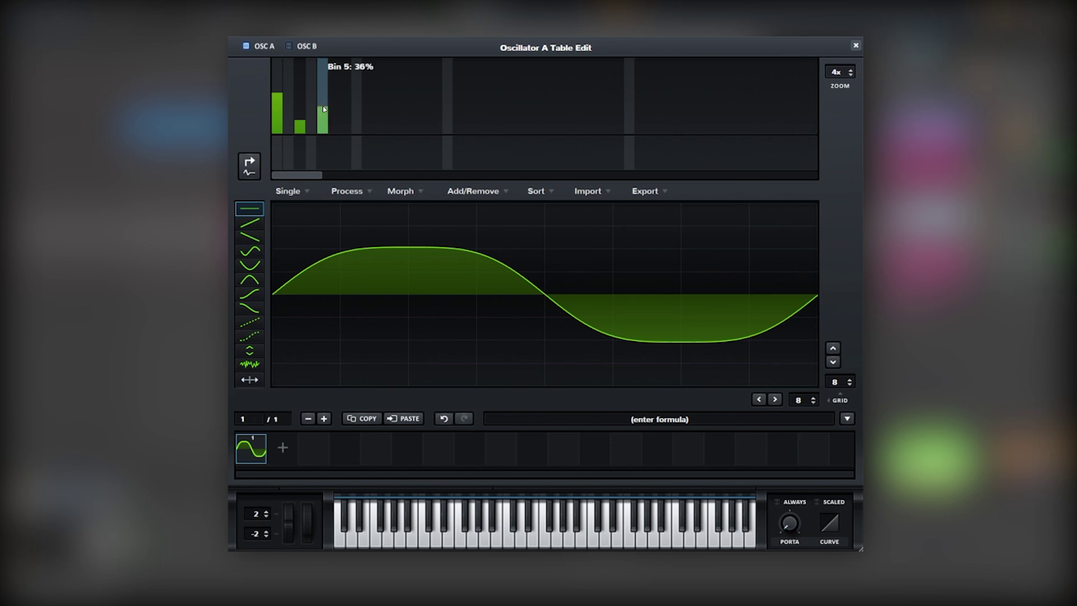
click(368, 99)
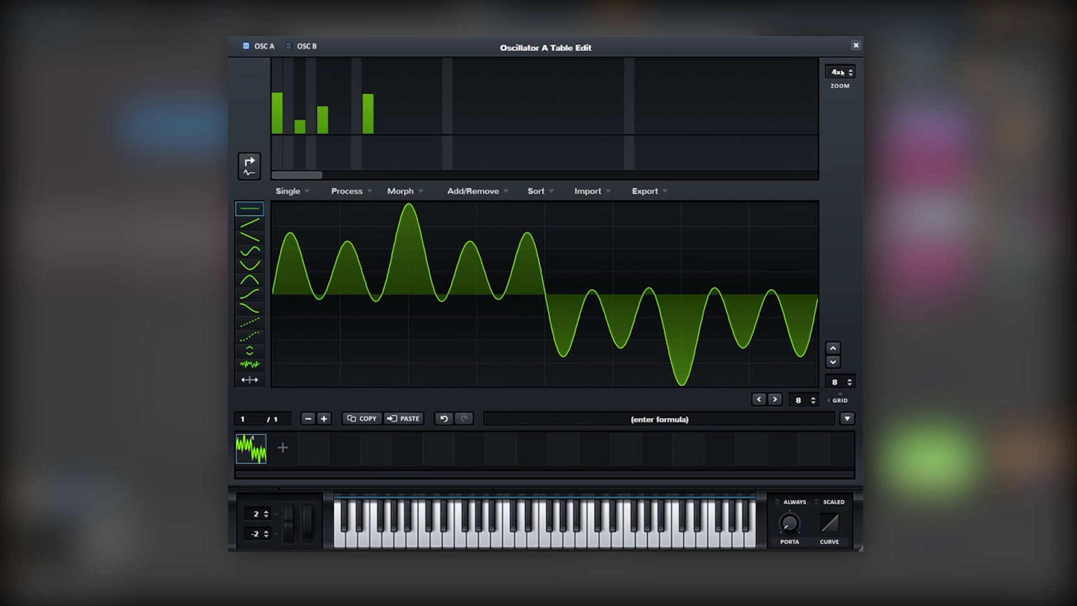
click(856, 45)
Step: Enable the Distortion effect in Tube mode and raise its drive to near maximum
click(406, 49)
click(247, 123)
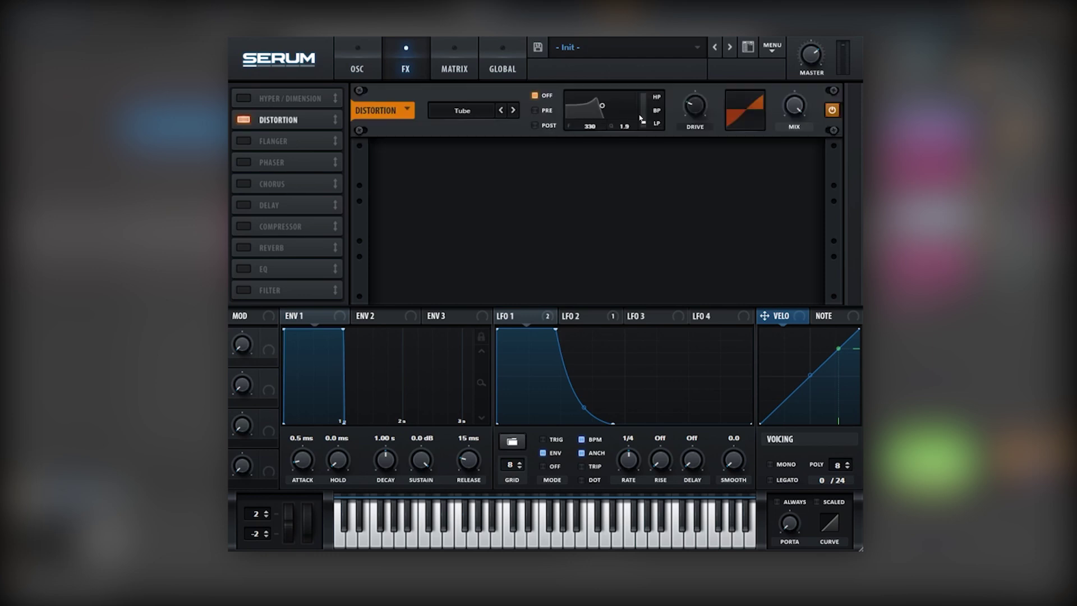
drag(693, 107, 692, 57)
drag(700, 106, 710, 84)
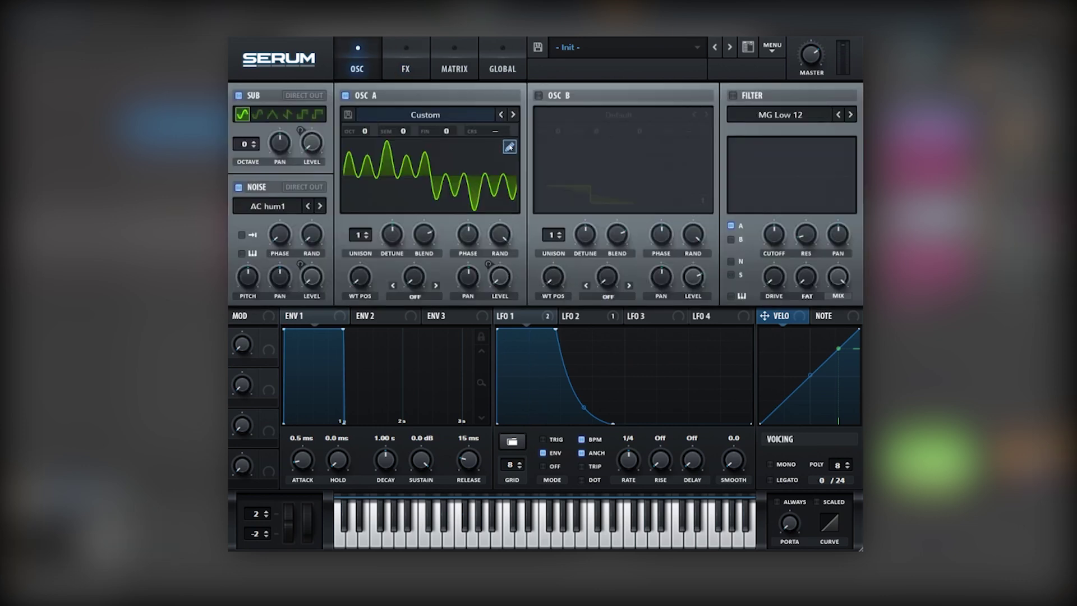
Step: Try replacing bin 9 of the Oscillator A wavetable with bin 20 and with bin 15 at 69%
click(510, 146)
drag(368, 93, 368, 135)
click(493, 96)
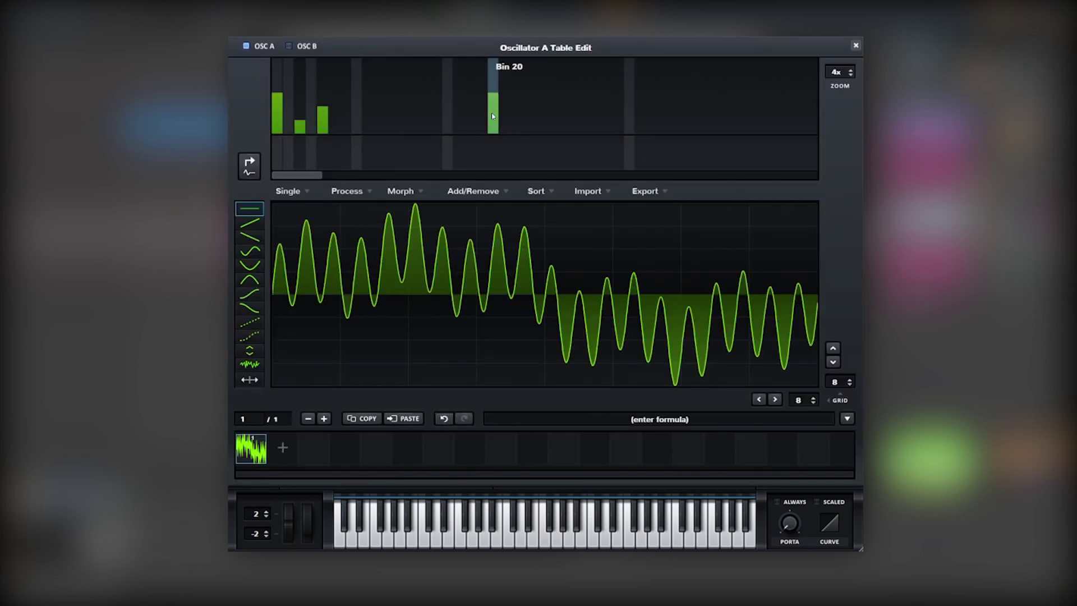
key(ctrl+z)
click(438, 82)
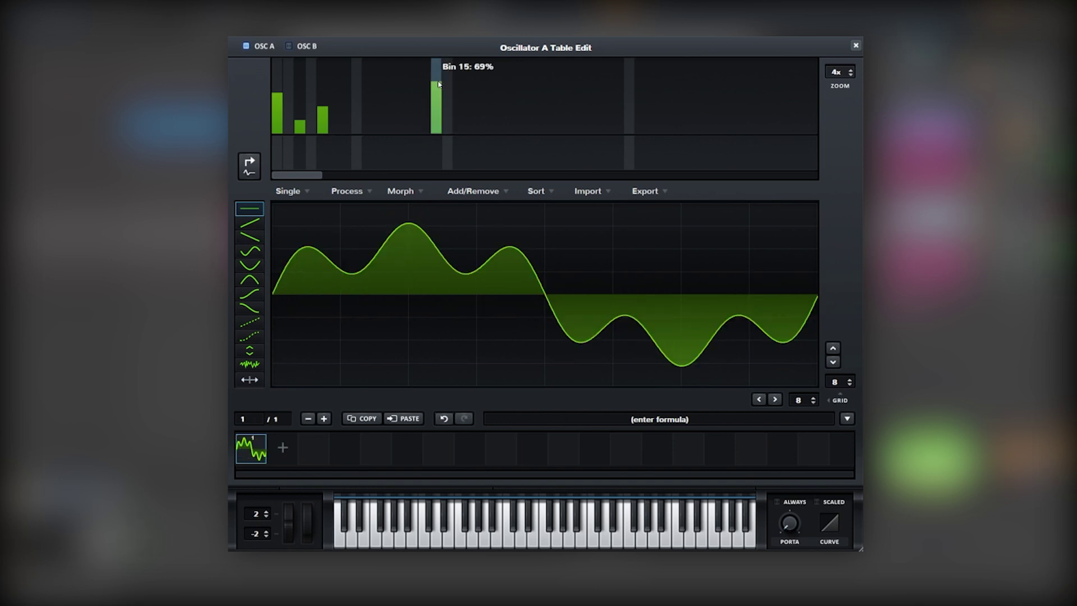
drag(439, 86, 437, 135)
Step: Try bin 8 at 64% in the Oscillator A wavetable, restore bin 9 in its place, and close the editor
click(357, 85)
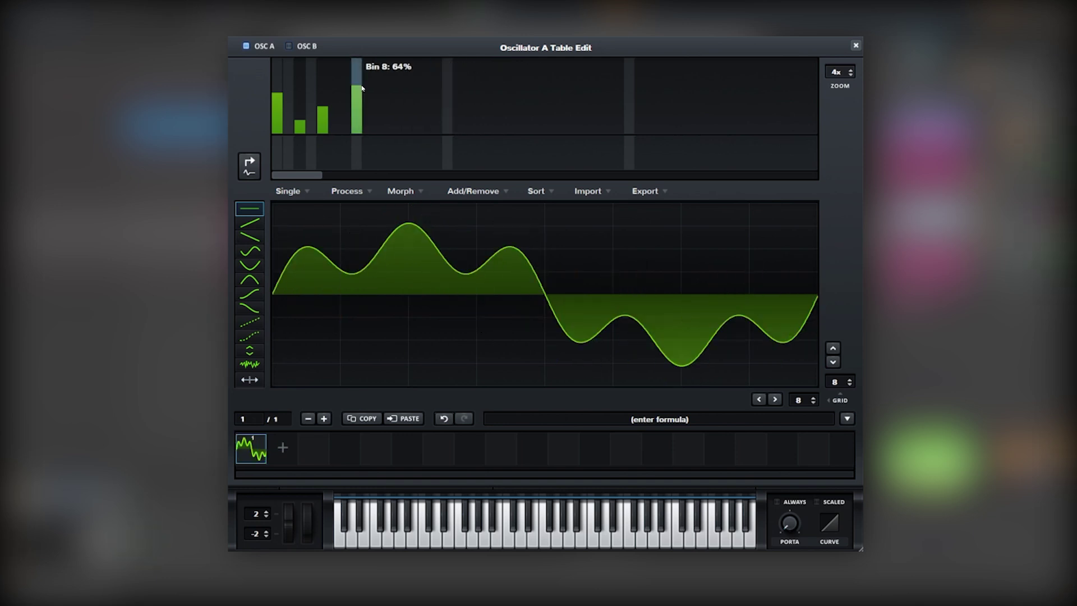
mouse_move(363, 96)
mouse_down()
mouse_move(363, 135)
mouse_move(368, 93)
mouse_up()
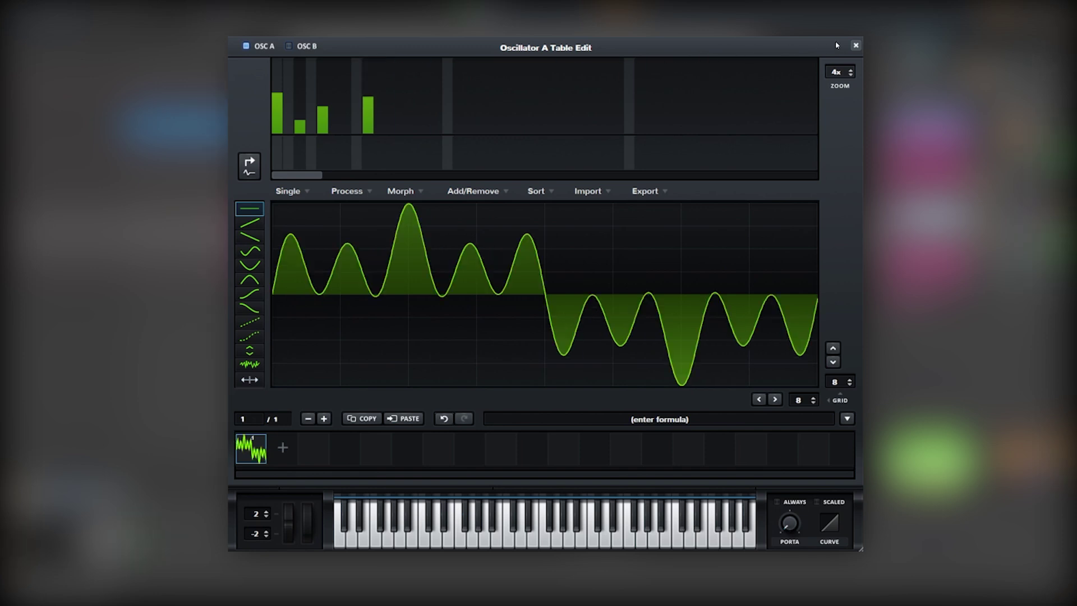
click(856, 45)
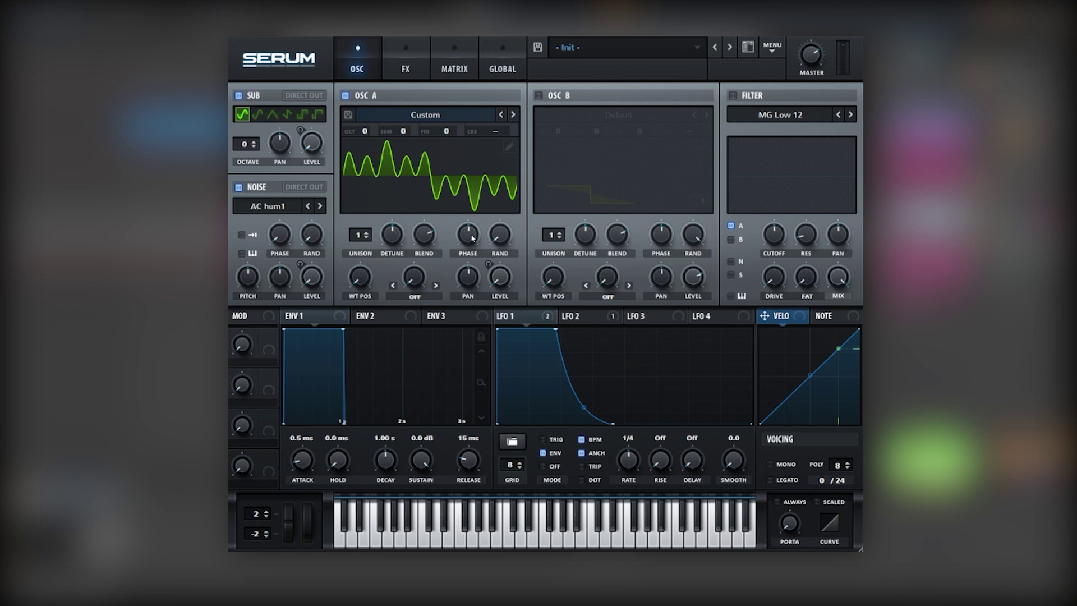
Step: Lower Oscillator A's start phase and rebalance its wavetable with a stronger bin 1 and slightly weaker bins 5 and 9
mouse_move(471, 237)
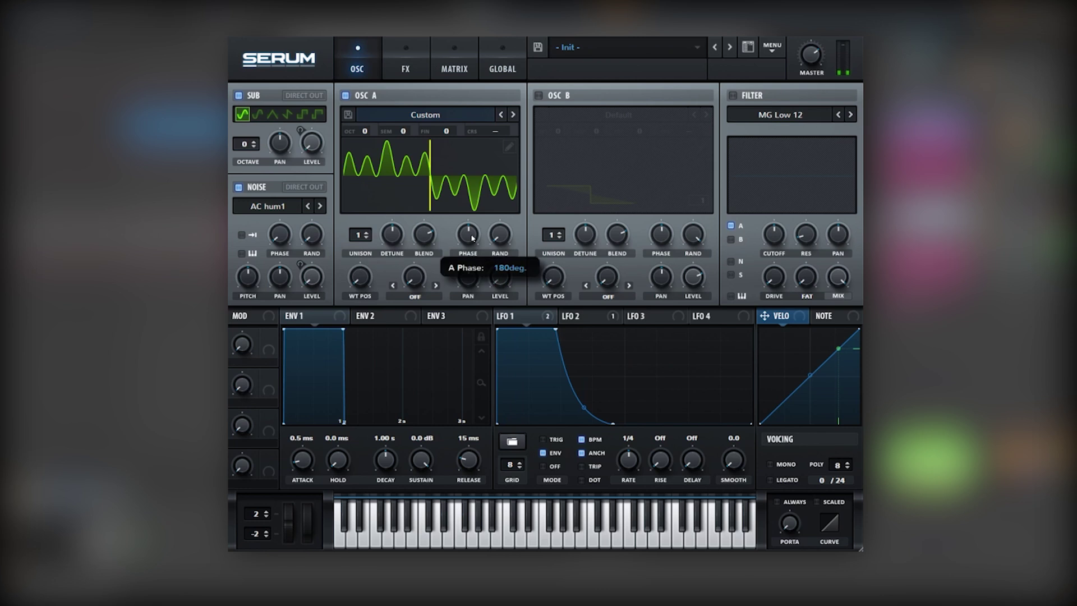
drag(472, 237, 452, 276)
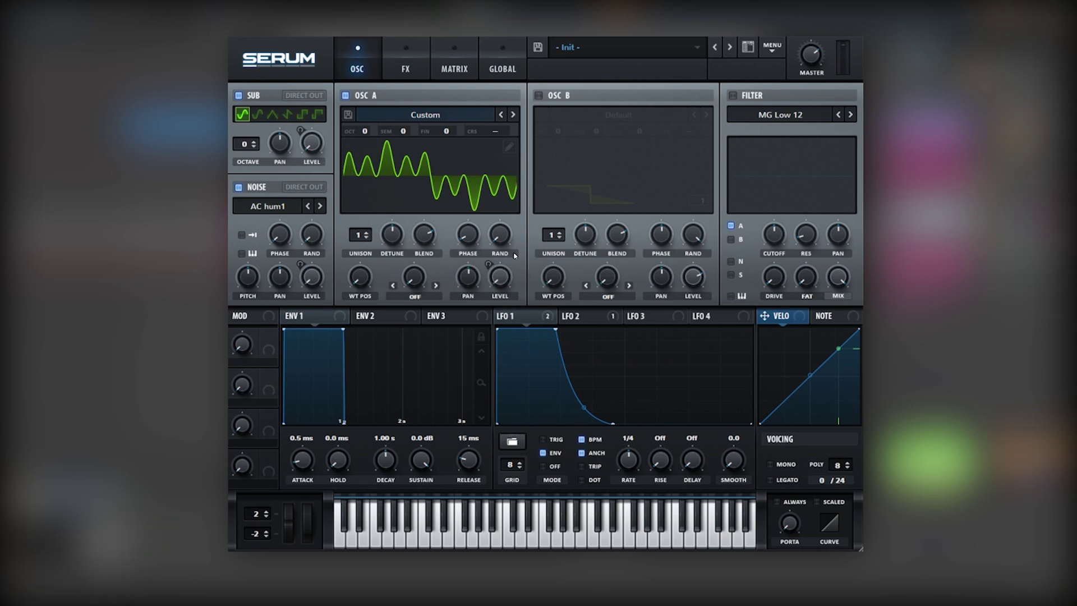
click(509, 147)
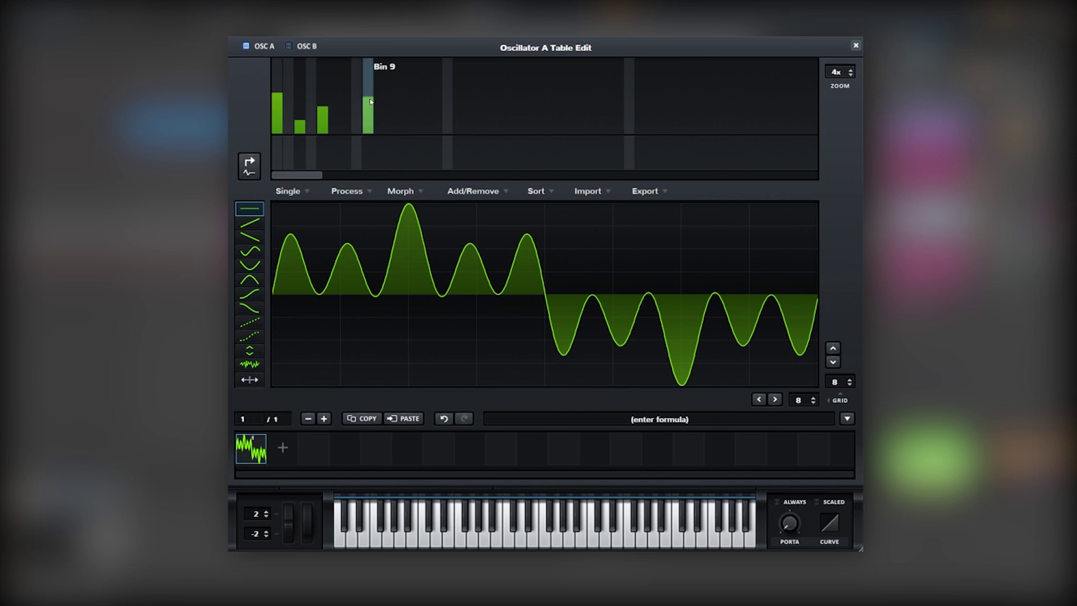
drag(370, 101, 322, 112)
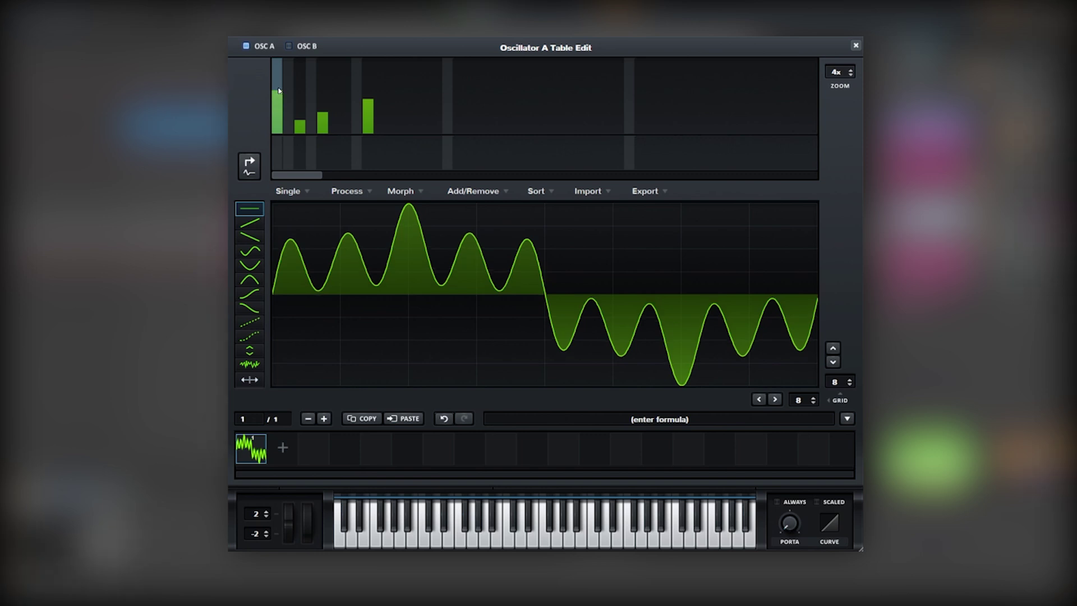
drag(279, 101, 278, 87)
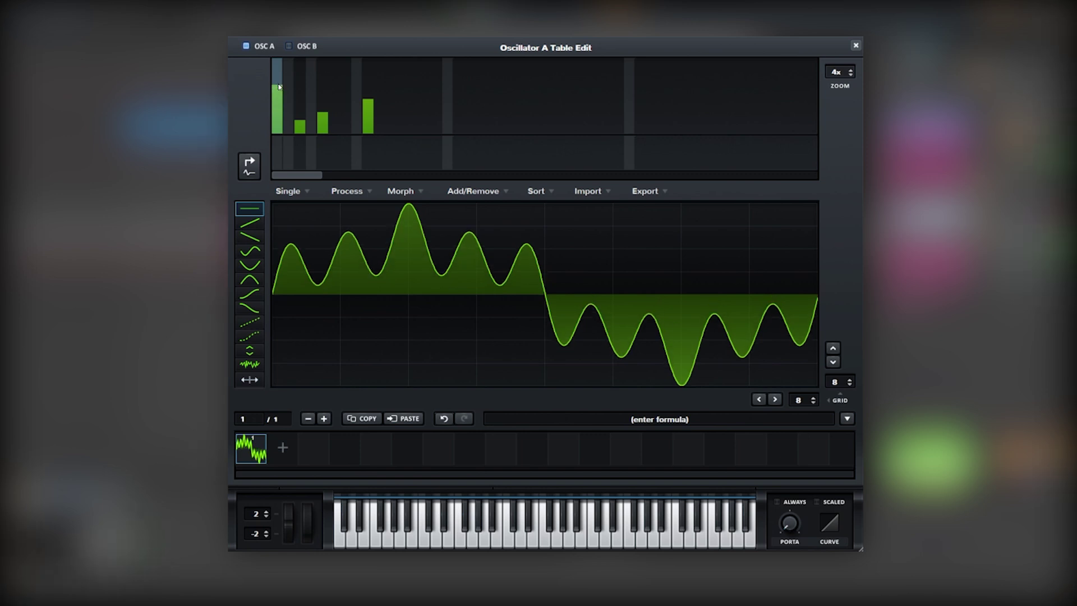
click(853, 46)
Step: Enable the Chorus effect and a multiband Compressor with 15.2 dB gain and a longer release
click(404, 68)
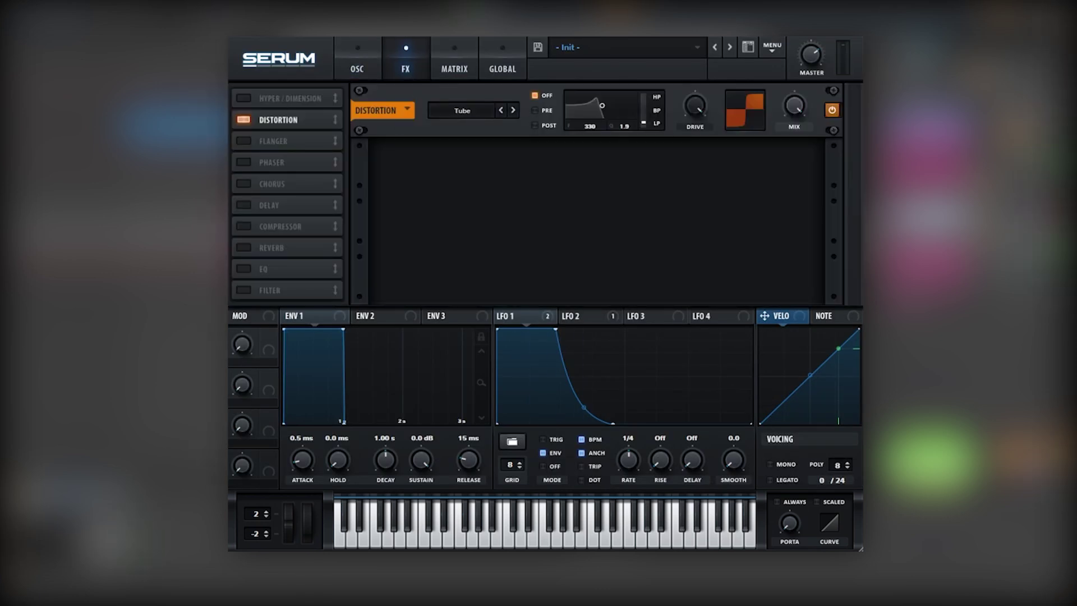
click(268, 185)
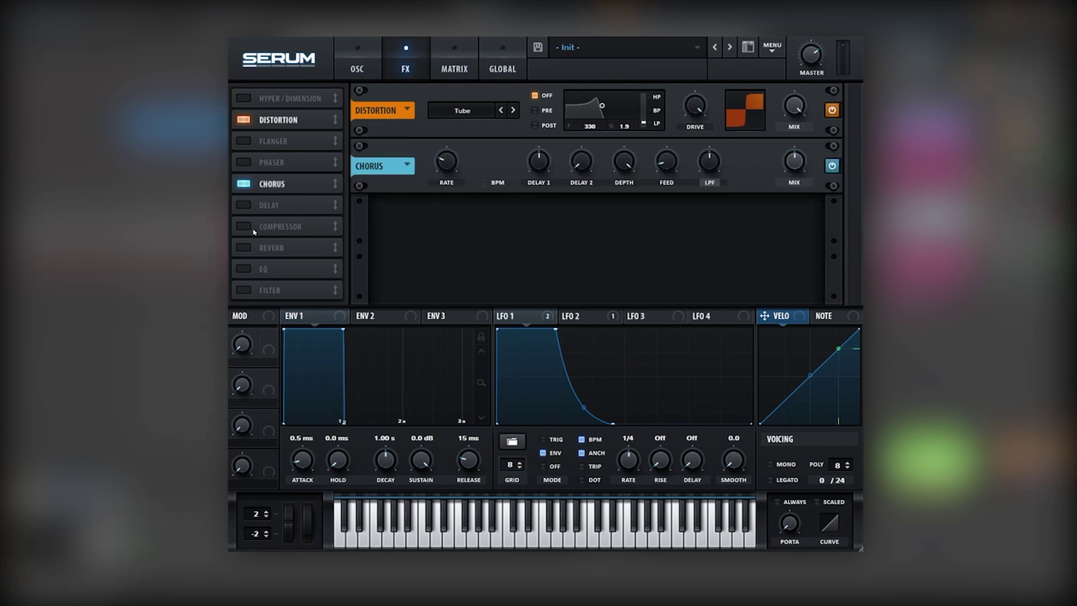
click(281, 227)
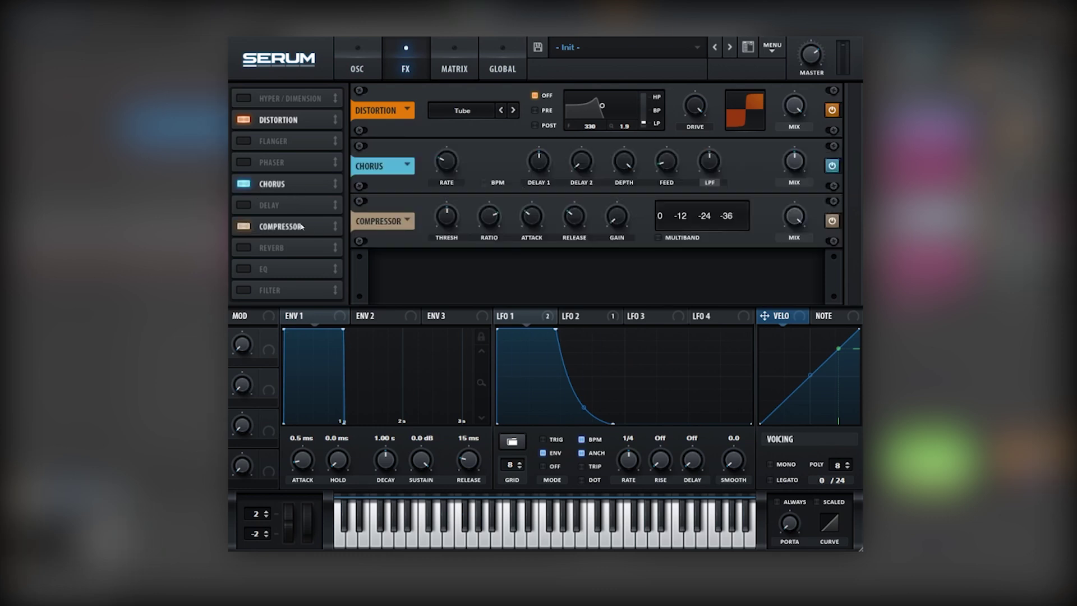
click(661, 239)
drag(624, 224, 635, 180)
drag(573, 221, 587, 186)
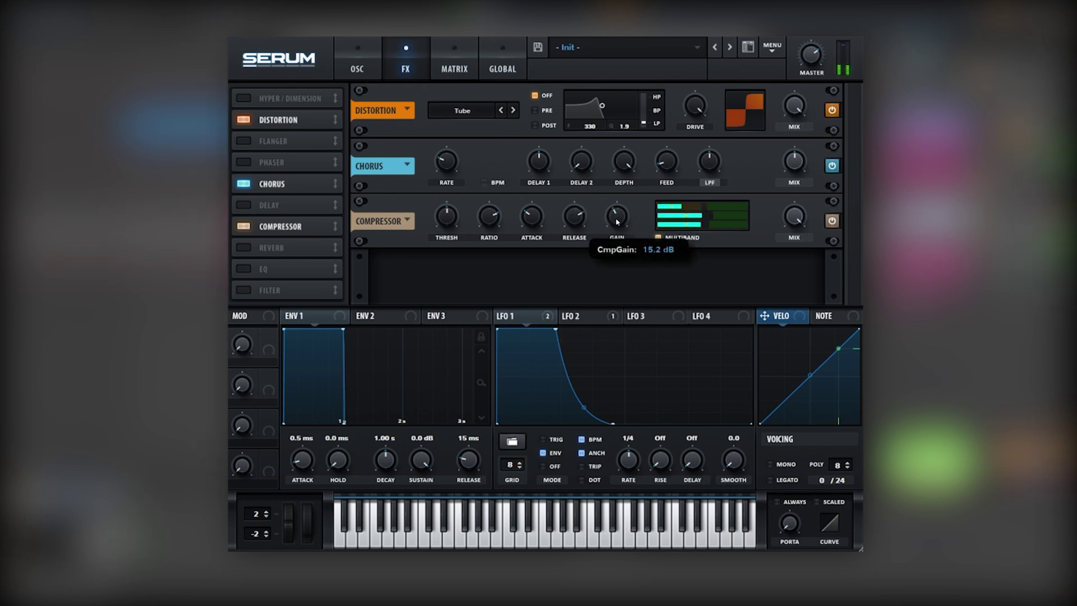
Step: Enable the EQ effect, switch its low band to a peak shape, boost its gain and lower its Q
click(263, 273)
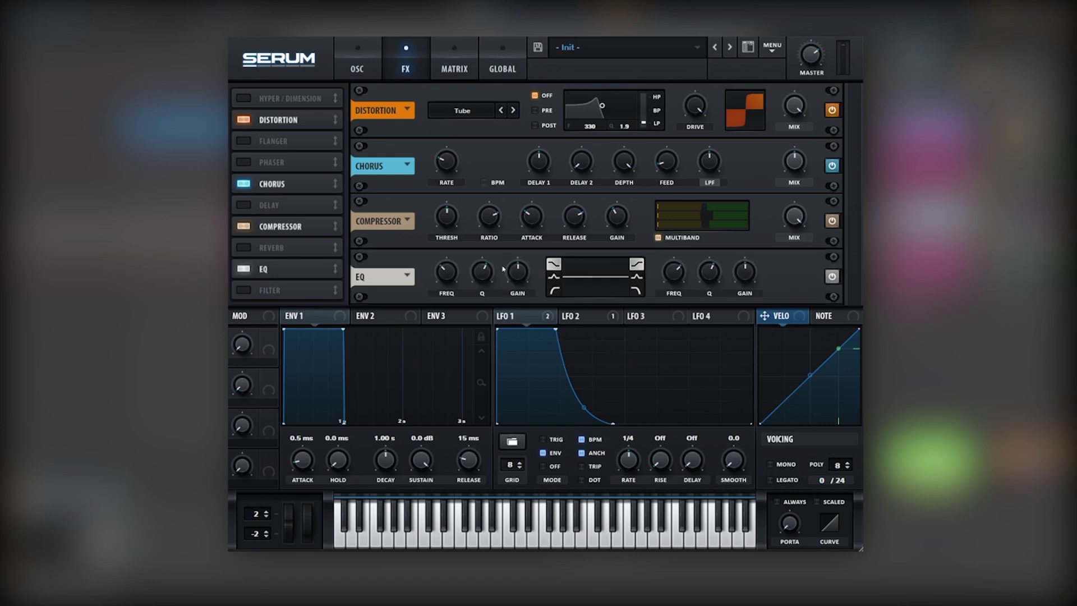
click(554, 276)
scroll(512, 271, up, 3)
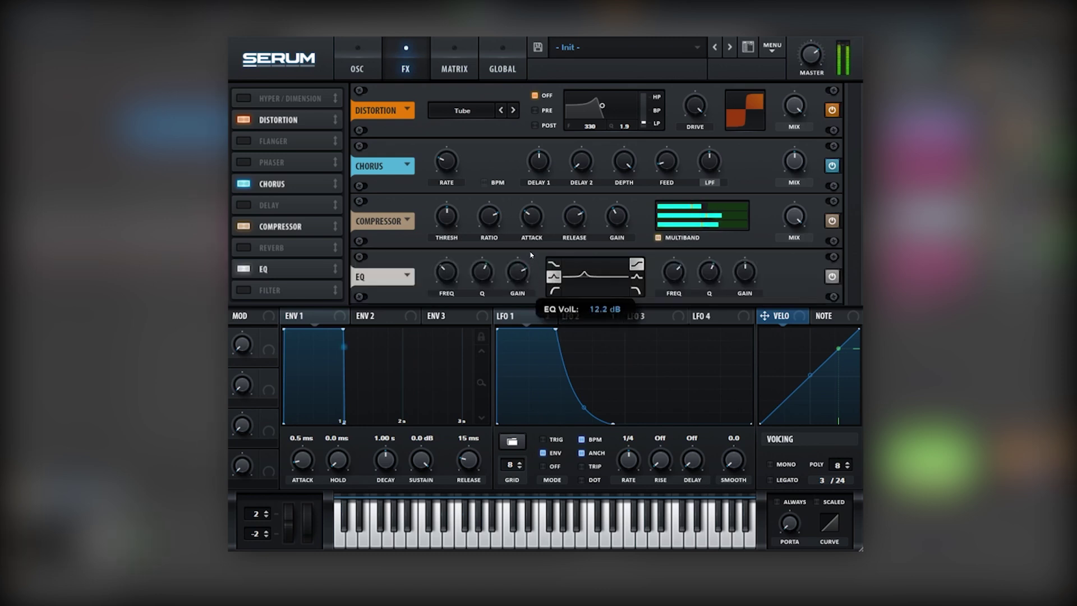
scroll(512, 271, up, 3)
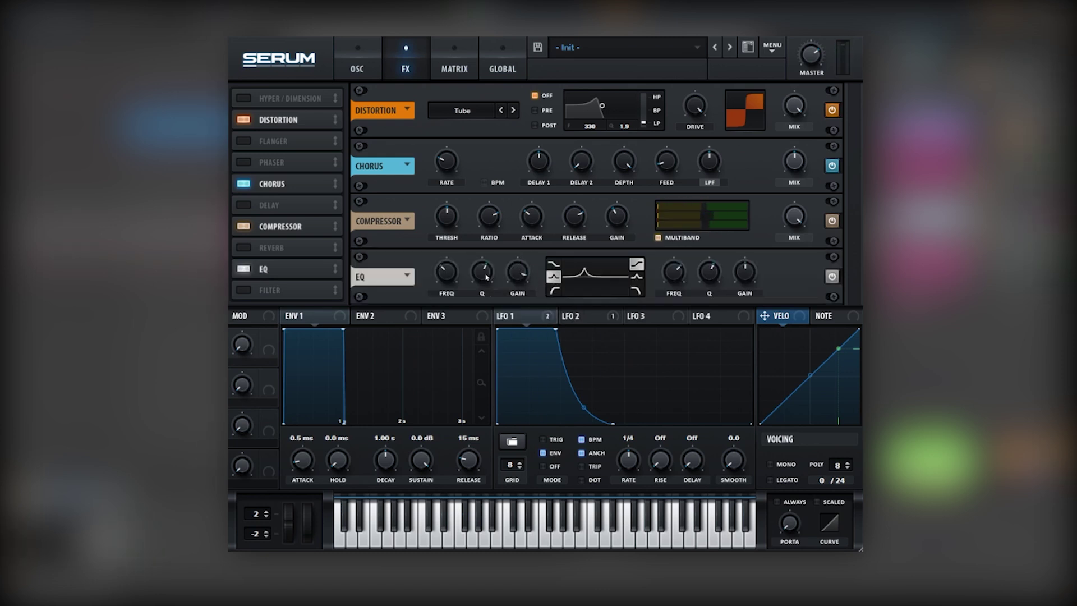
scroll(487, 277, down, 3)
Step: Try the EQ's low band at 58 Hz, raise it back up with 10.3 dB gain, and boost the high band by 7.8 dB
drag(455, 278, 451, 299)
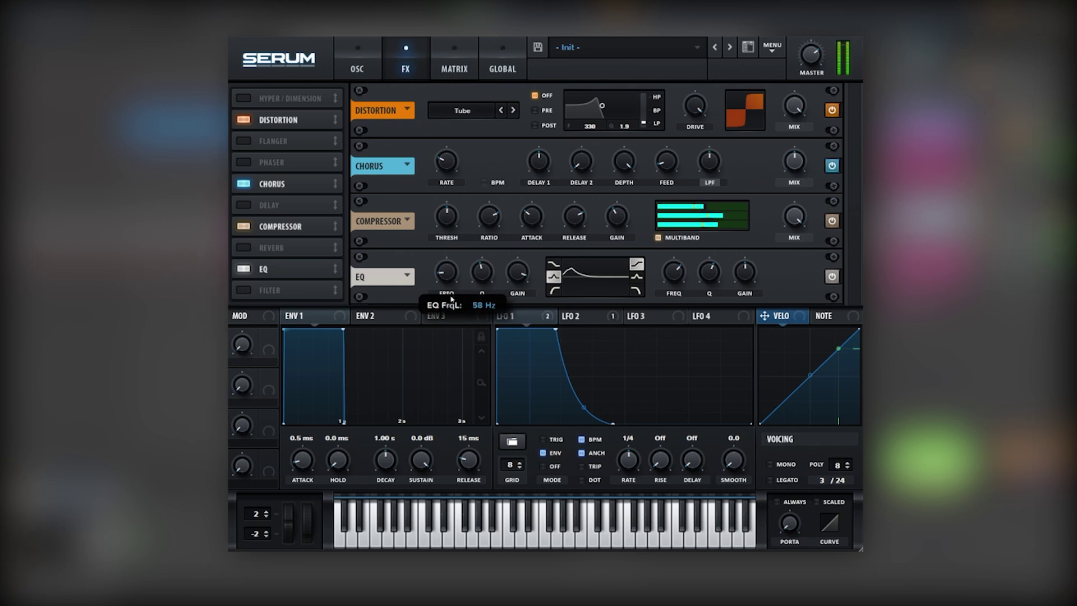
drag(511, 276, 507, 288)
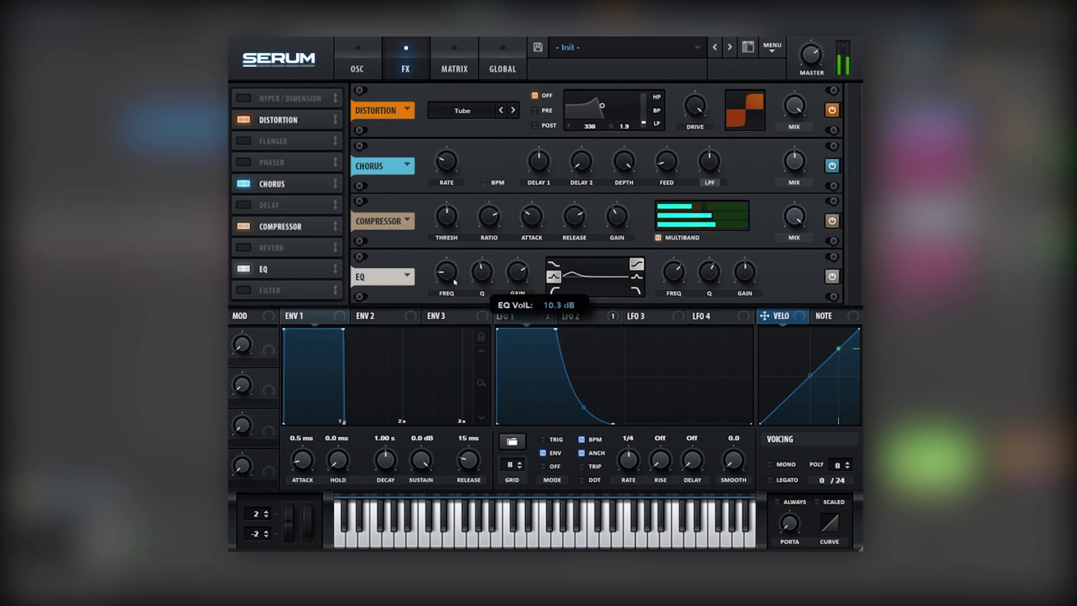
drag(454, 283, 454, 251)
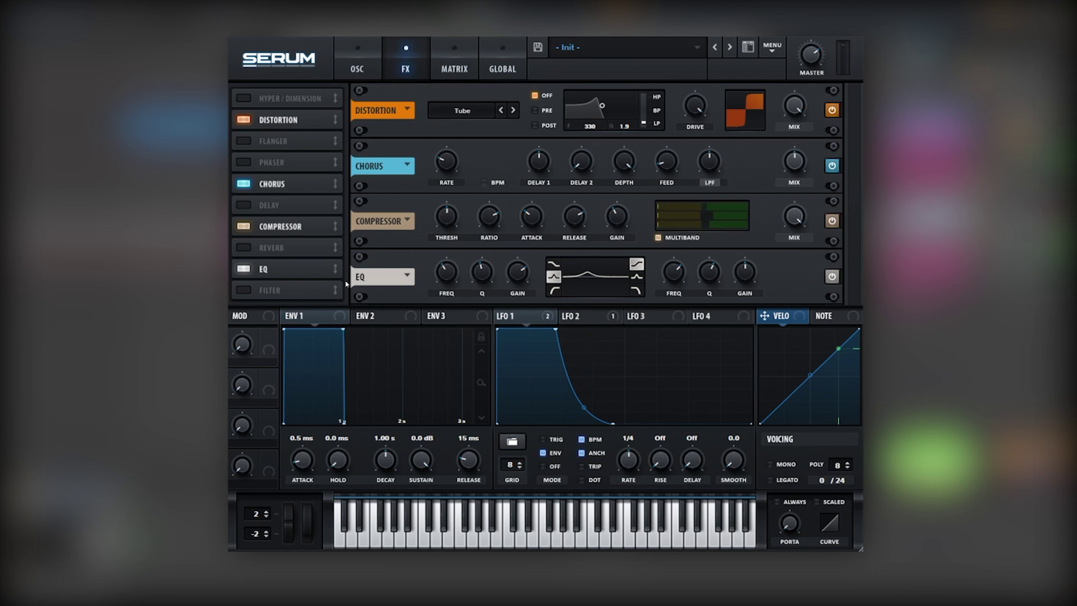
mouse_move(745, 270)
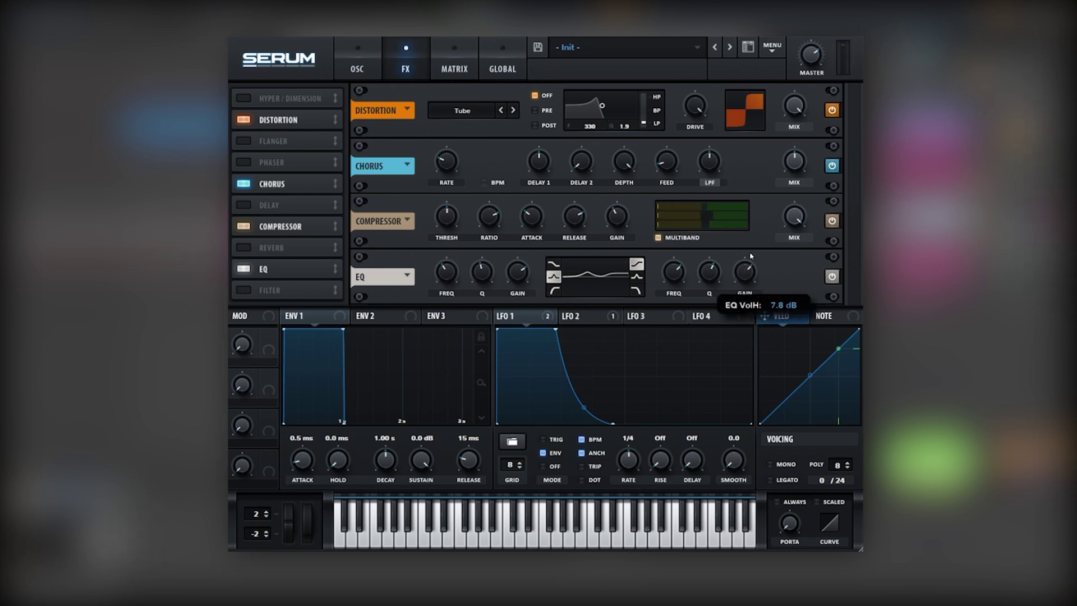
Step: Enable the Filter effect, lower its MG Low 6 cutoff to 8 Hz, and modulate the cutoff with LFO 1
click(245, 290)
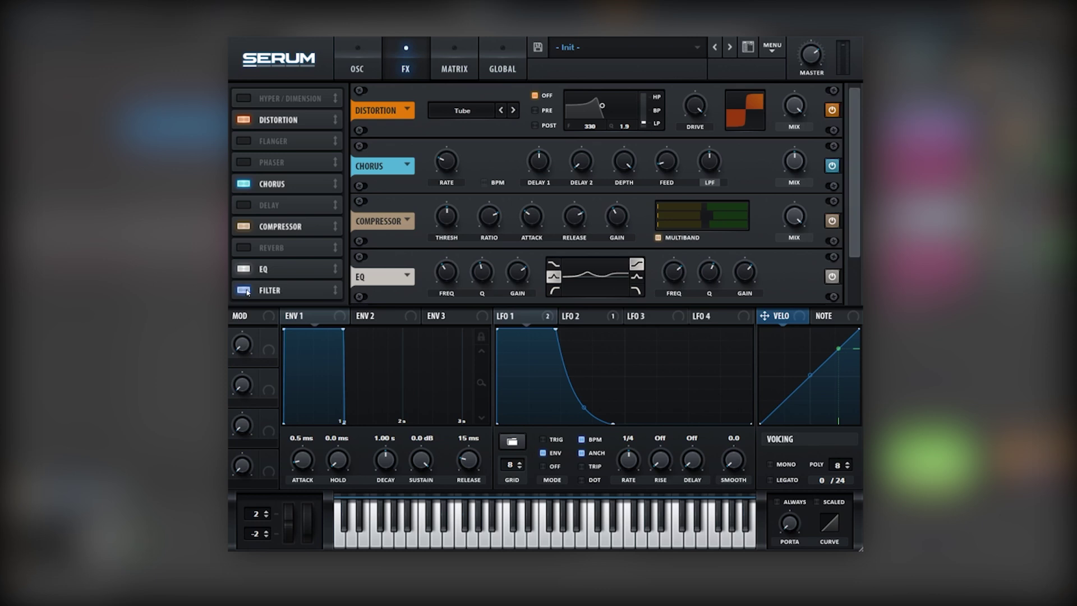
click(276, 291)
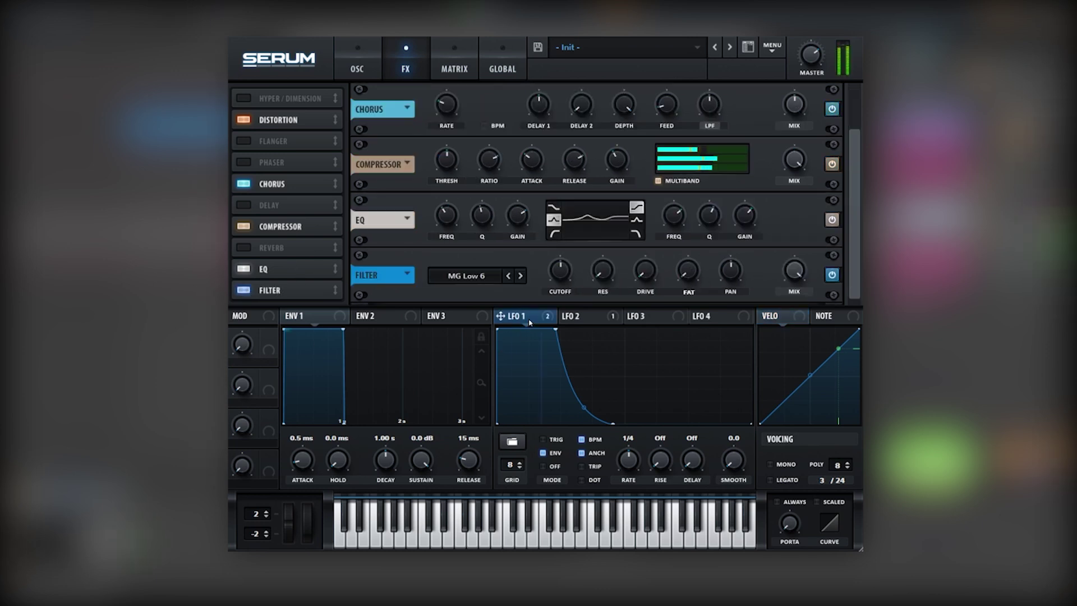
drag(562, 273, 560, 272)
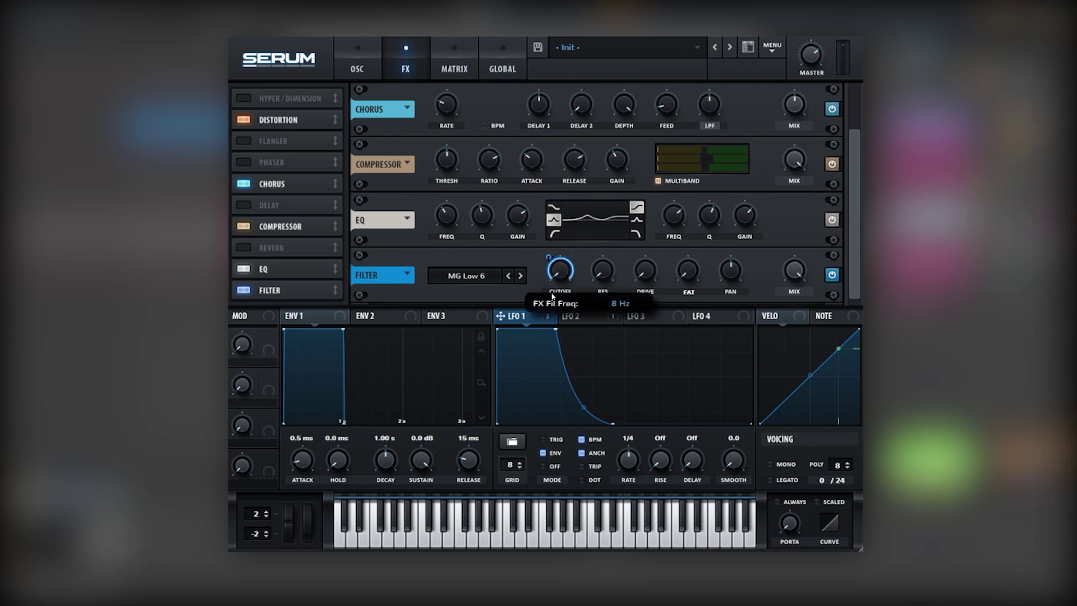
drag(551, 280, 551, 274)
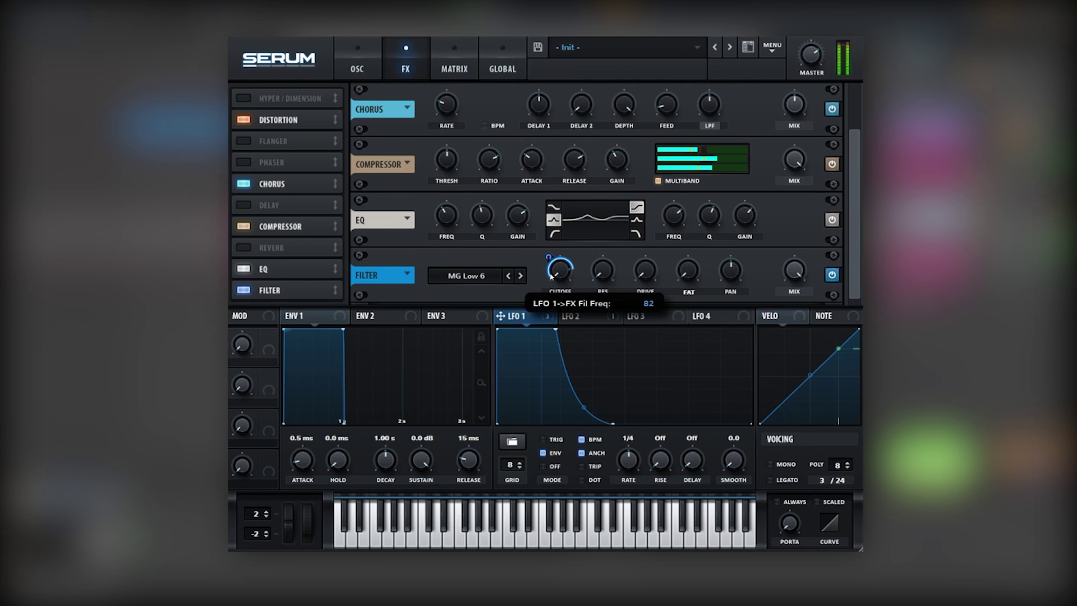
Step: Route LFO 3 to the global master tuning in the modulation matrix with a moderate positive amount
click(357, 63)
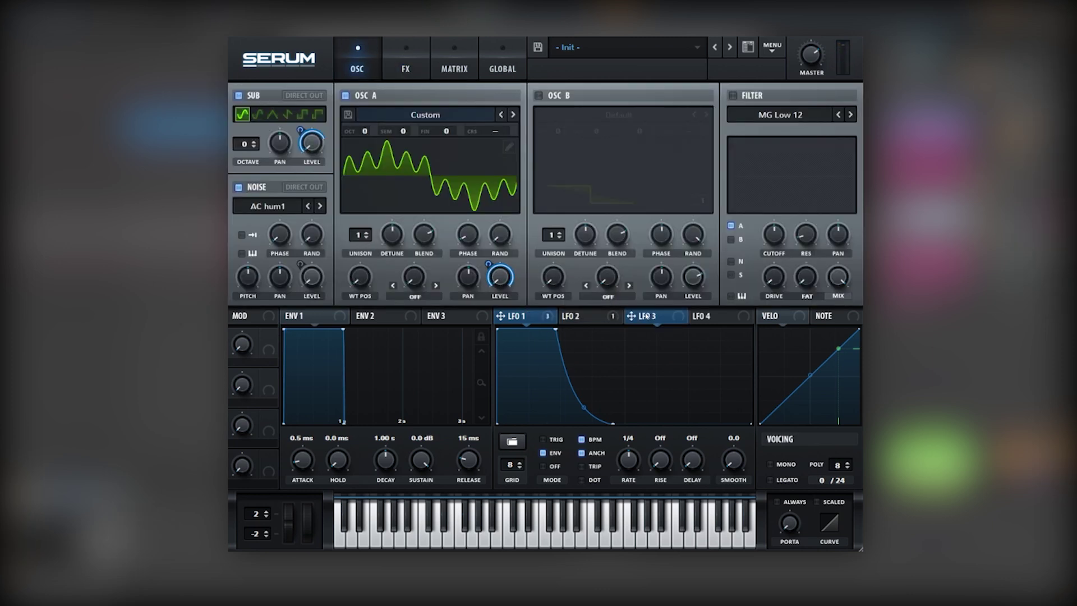
click(642, 316)
click(465, 68)
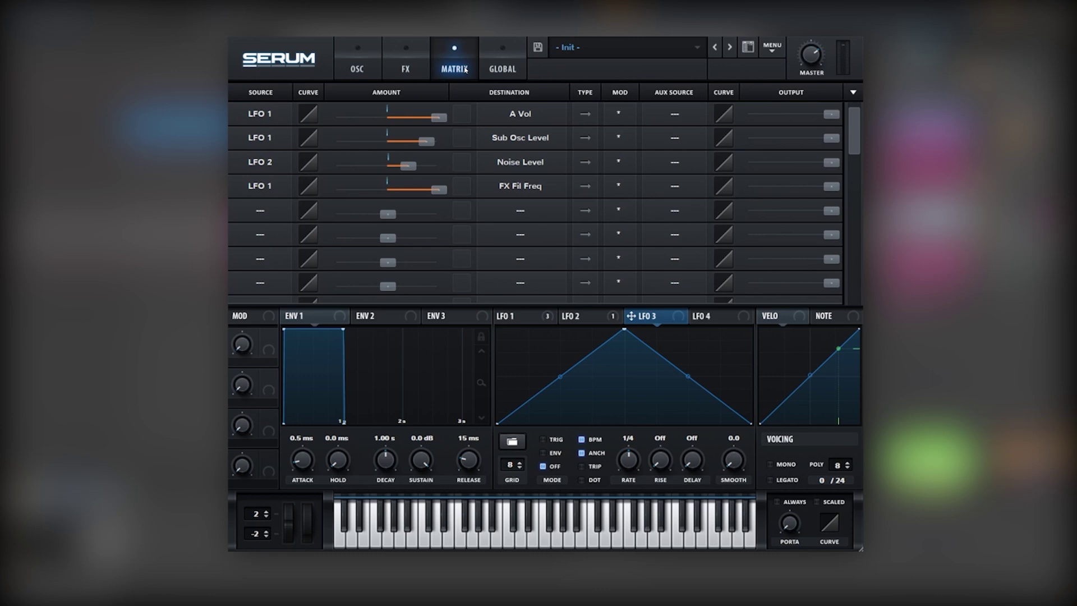
click(275, 210)
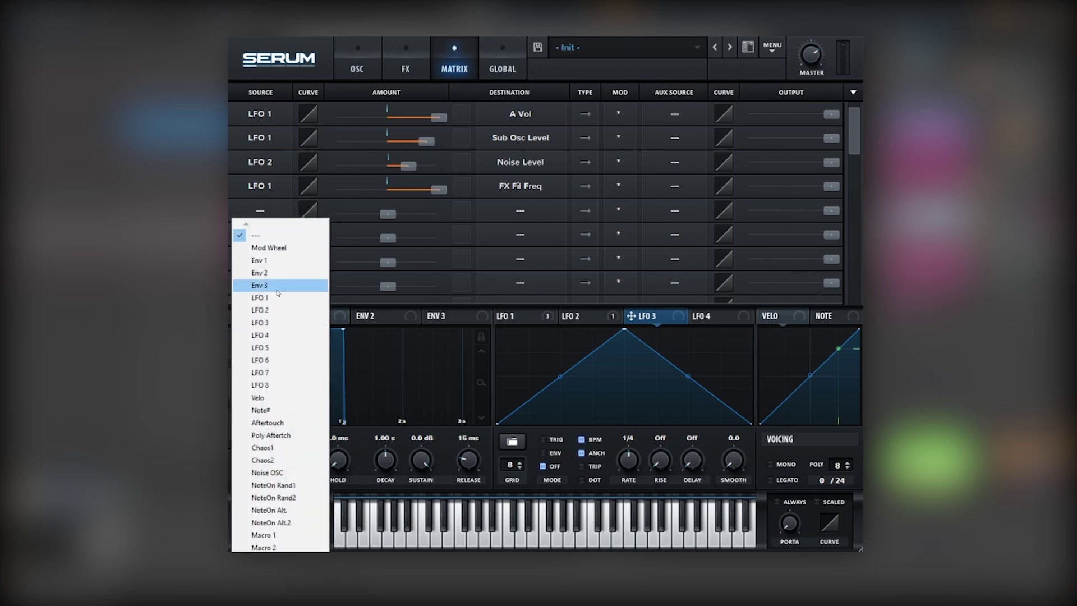
click(284, 323)
click(504, 207)
mouse_move(534, 315)
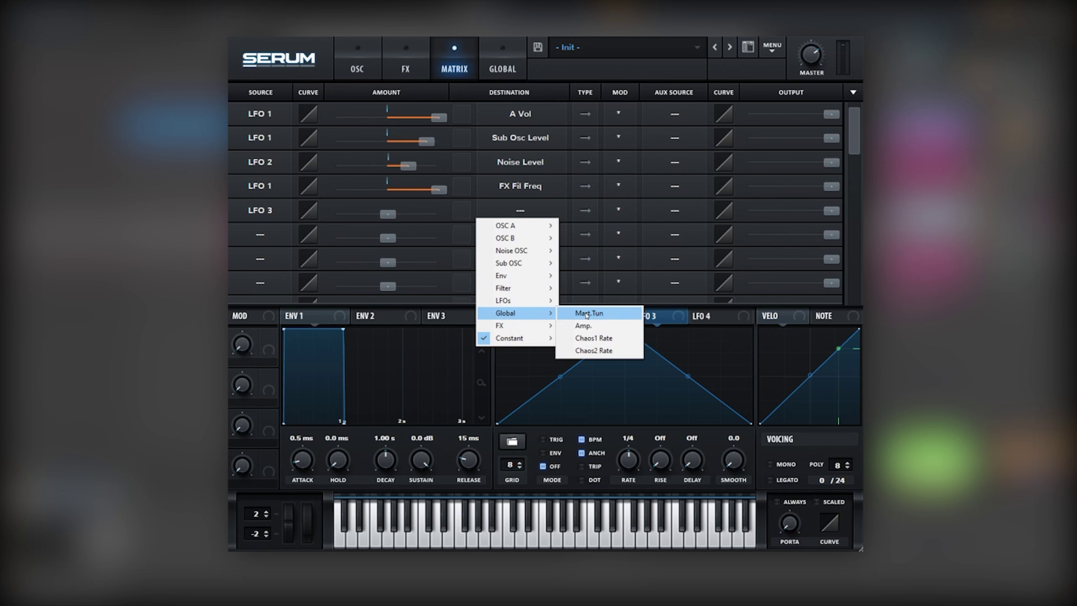
click(586, 316)
drag(392, 214, 419, 216)
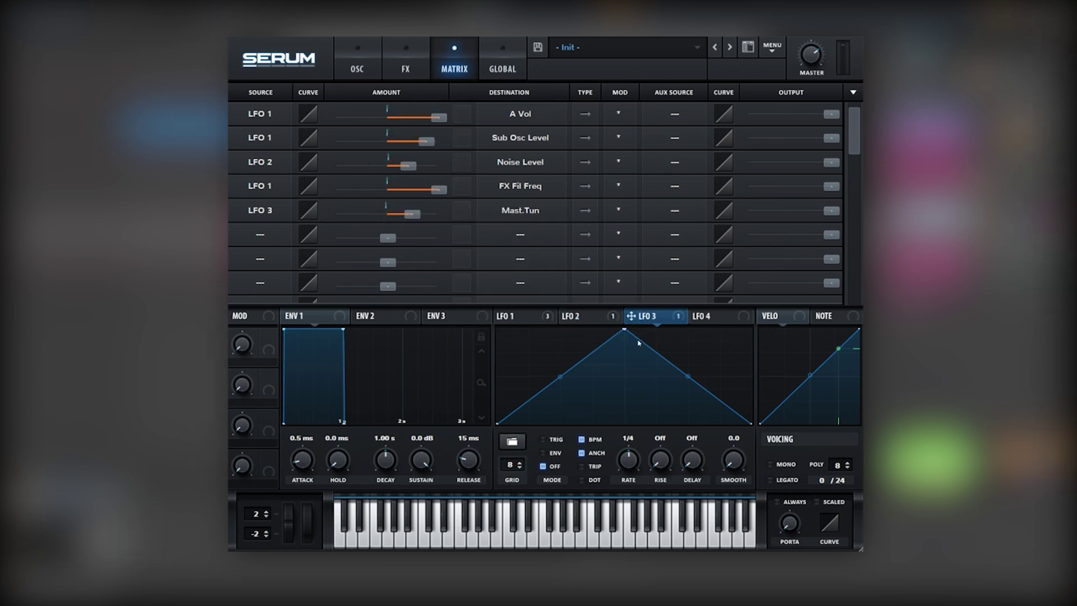
Step: Reshape LFO 3 into a short, steep decay in envelope mode and set its master tuning amount to 48
drag(626, 331, 447, 291)
drag(524, 345, 534, 424)
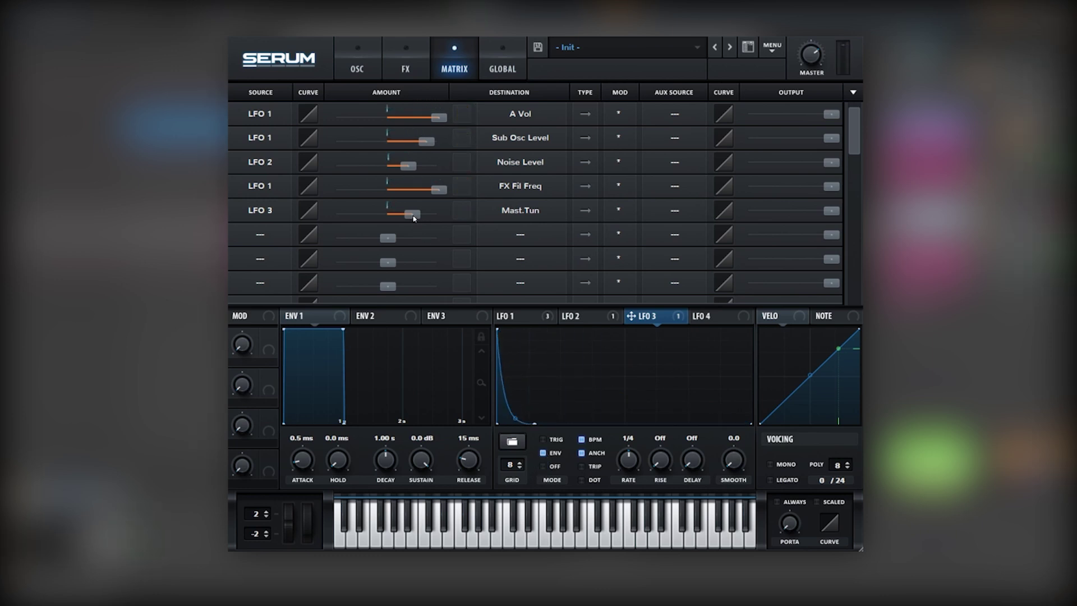
drag(413, 217, 404, 214)
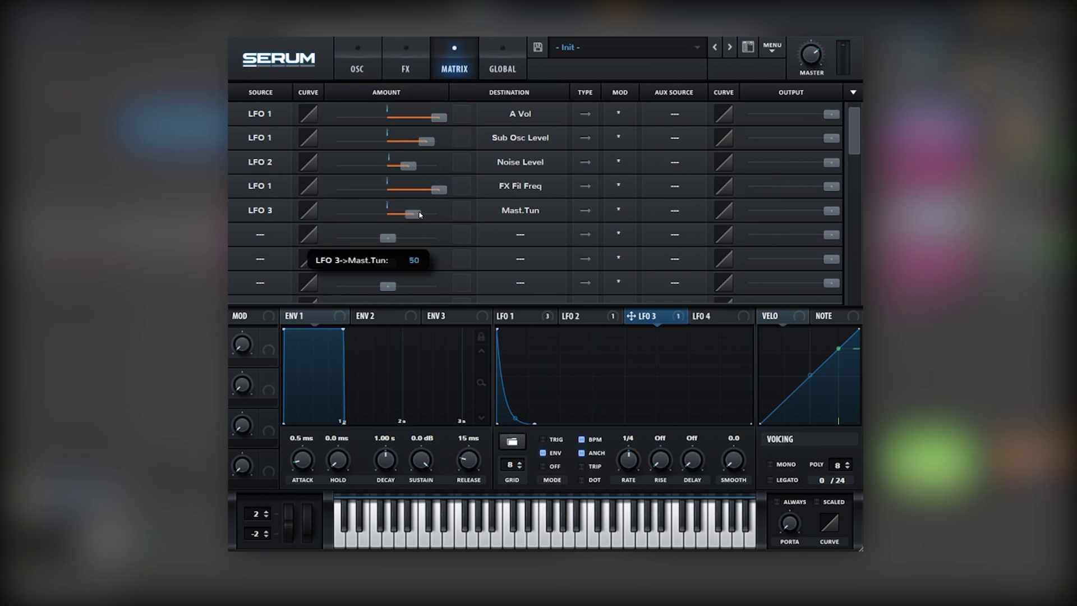
drag(431, 215, 418, 214)
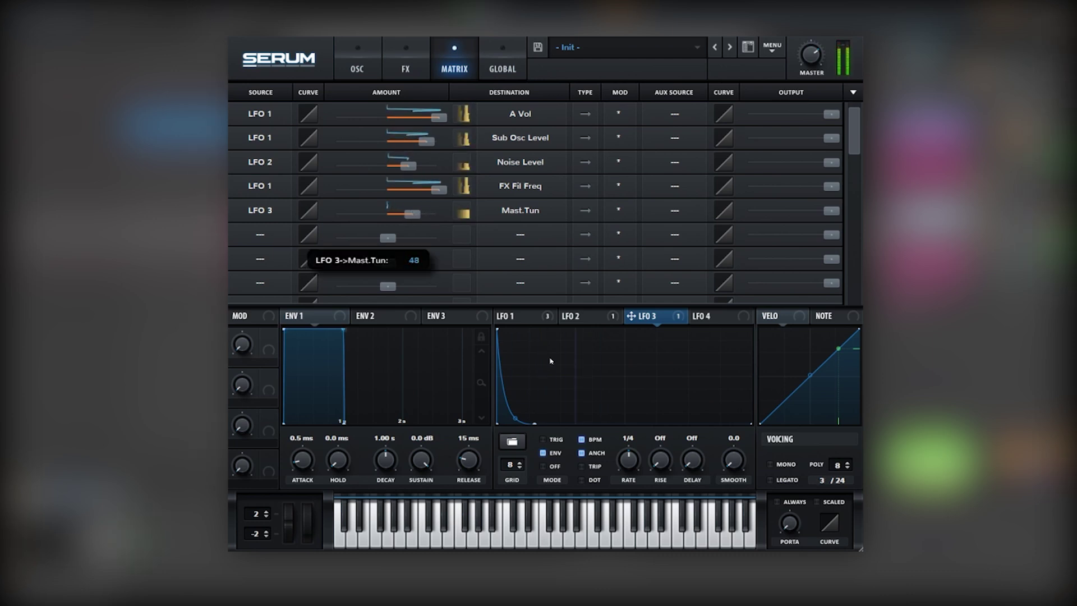
drag(514, 425, 514, 428)
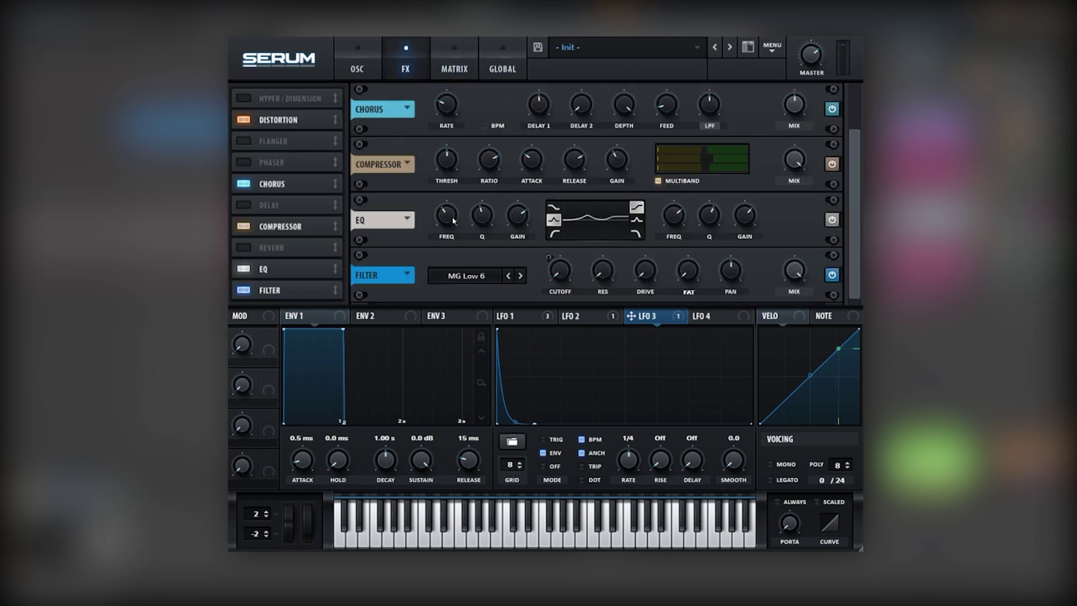
Step: Try the EQ's low band at 130 Hz and settle its frequency on 300 Hz
mouse_move(452, 219)
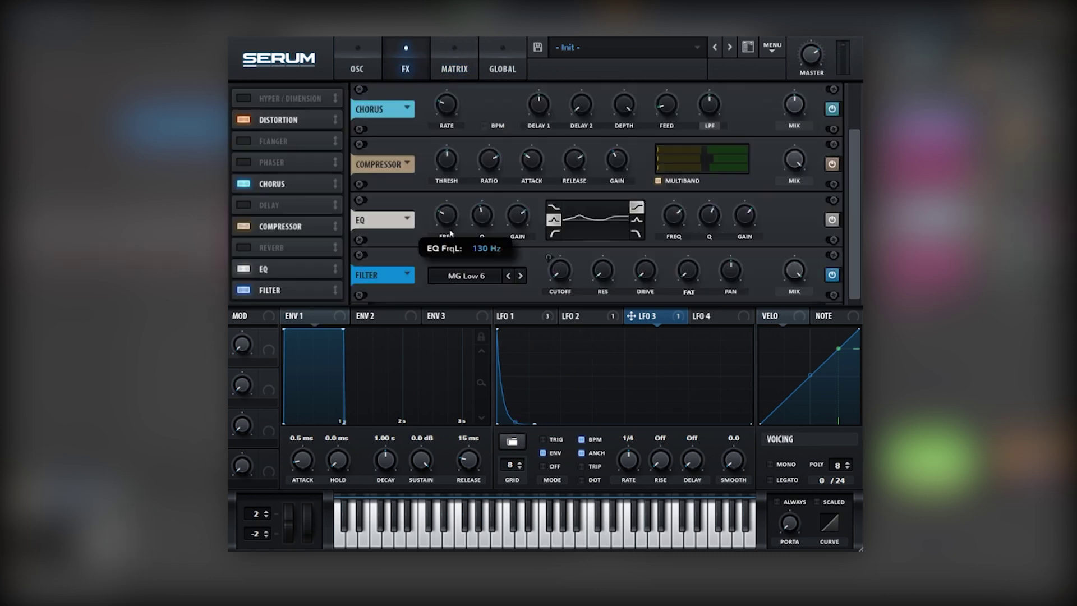
drag(450, 230, 453, 211)
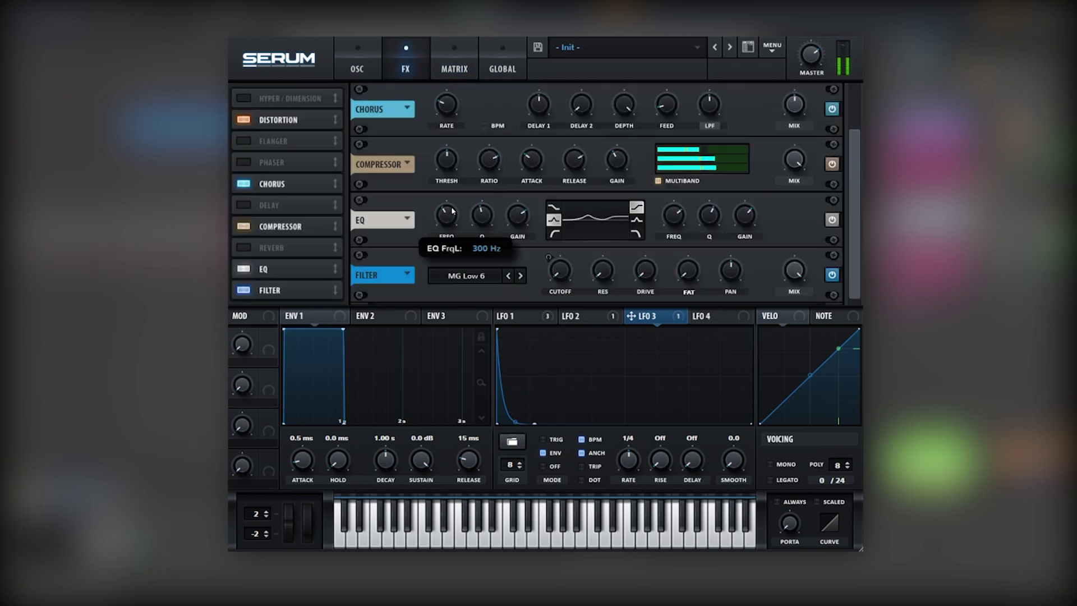
Step: Open Oscillator A's wavetable editor, try bin 17 in place of bin 9, and clear bin 17
click(360, 64)
click(509, 145)
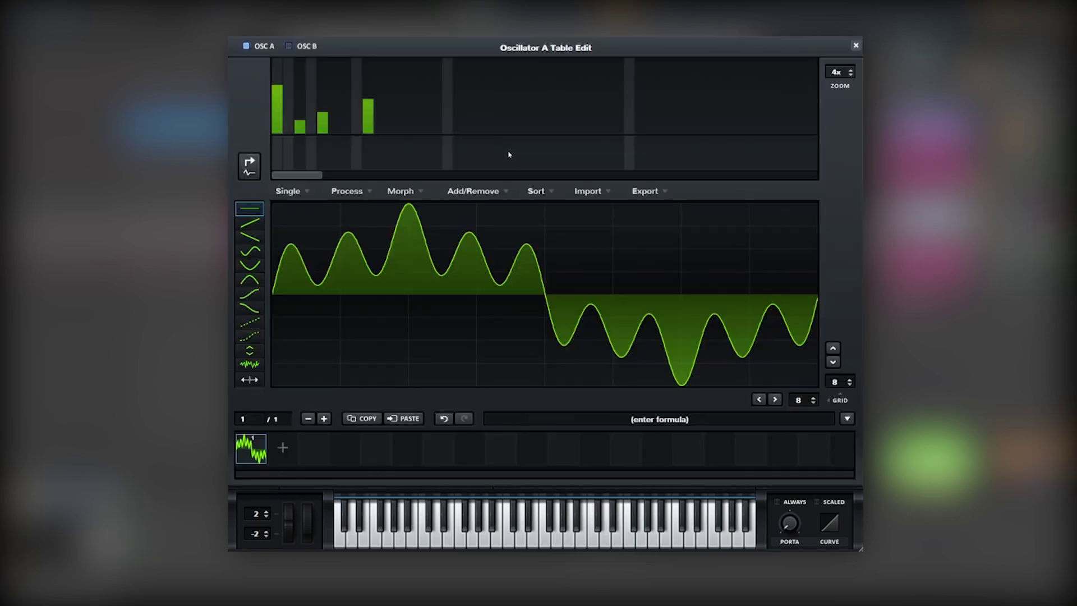
drag(367, 115, 368, 135)
click(463, 86)
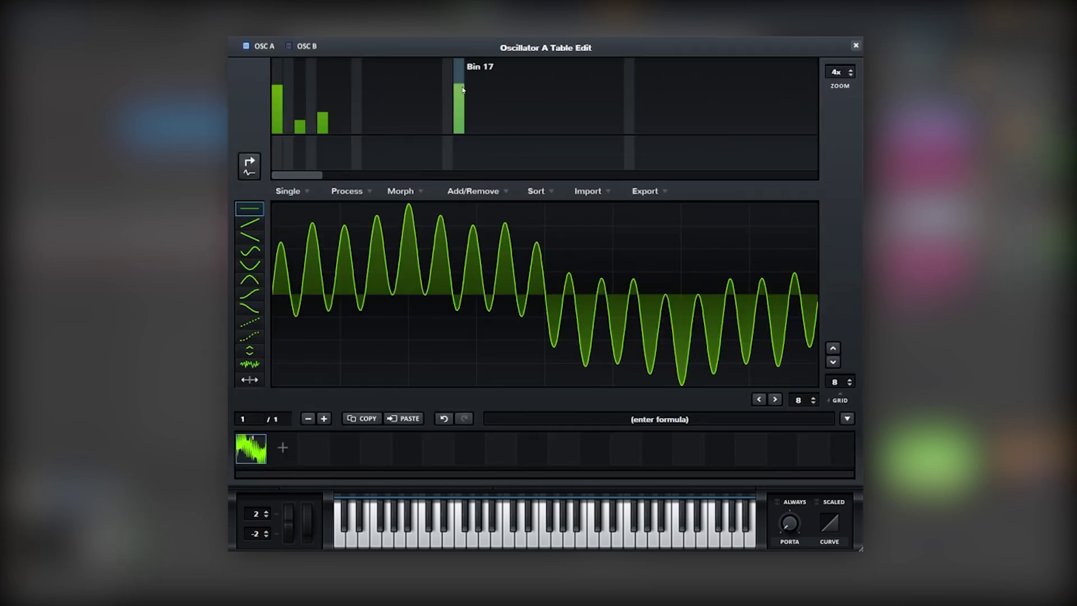
drag(463, 89, 463, 135)
Step: Restore bin 9 in the Oscillator A wavetable, add a moderate bin 7 beside it, and close the editor
click(368, 84)
drag(369, 85, 368, 116)
click(347, 84)
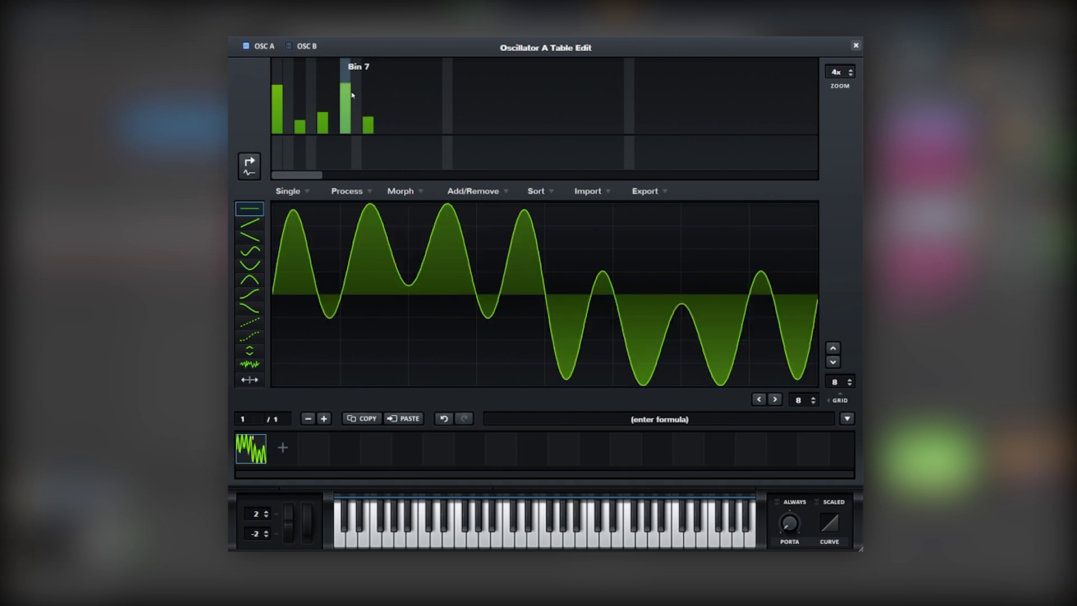
click(368, 90)
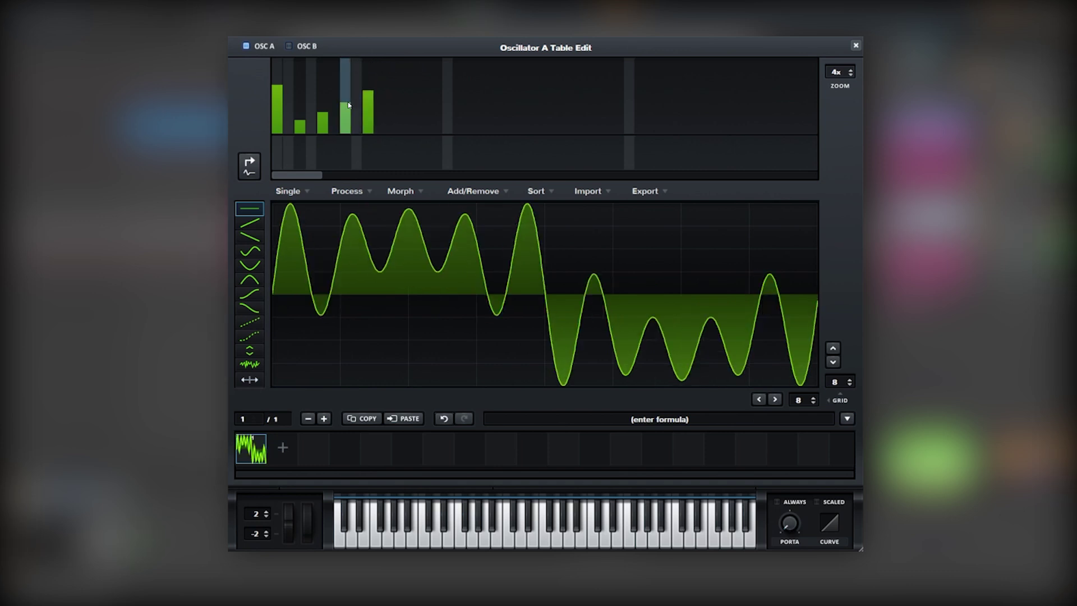
click(856, 45)
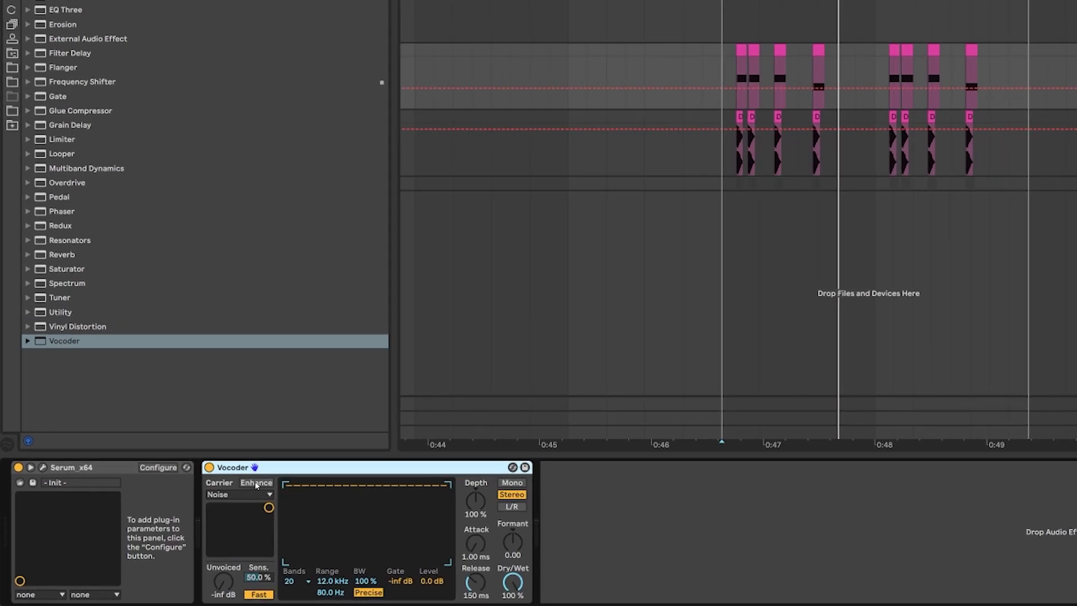
Step: On Ableton Live's Vocoder, turn on Enhance, set the upper range to 18.0 kHz, and slope the lower bands down
click(256, 483)
key(space)
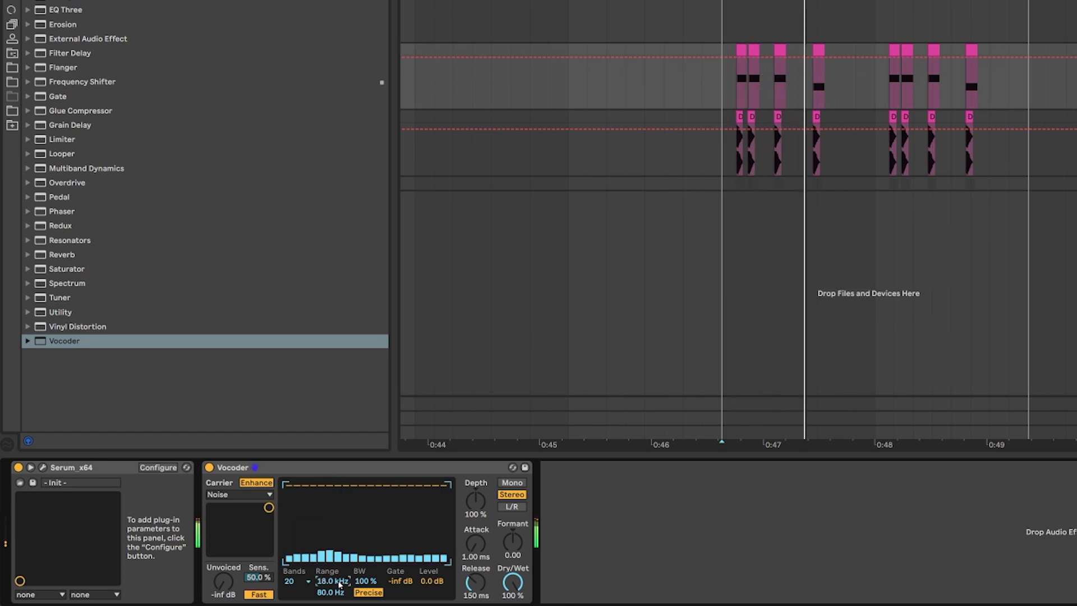
drag(386, 501, 413, 484)
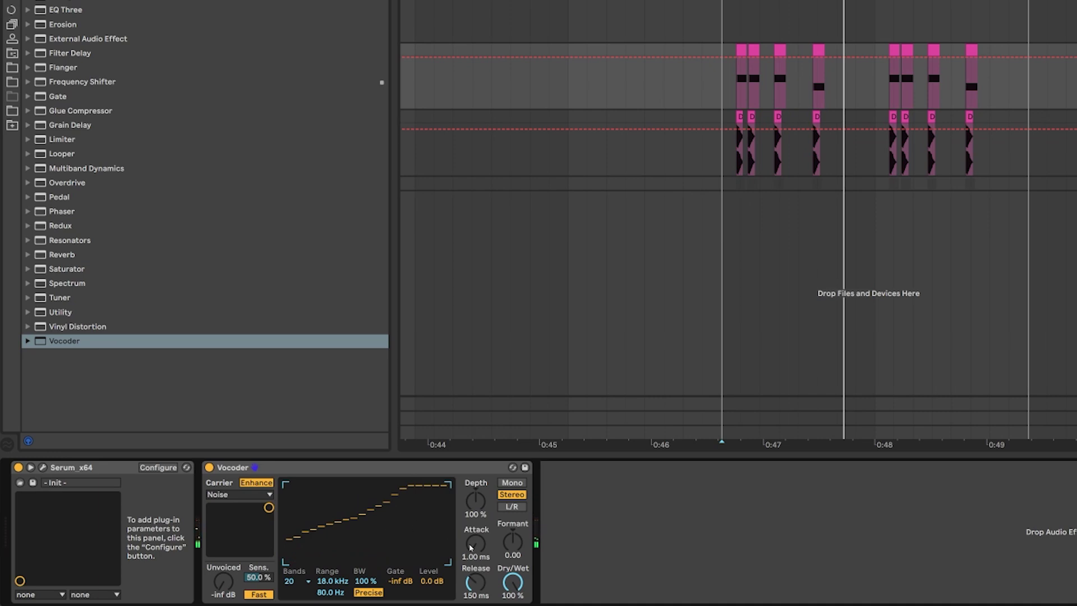
Step: Set the Vocoder's dry/wet to 50% and its release to 86.8 ms
drag(513, 582, 513, 605)
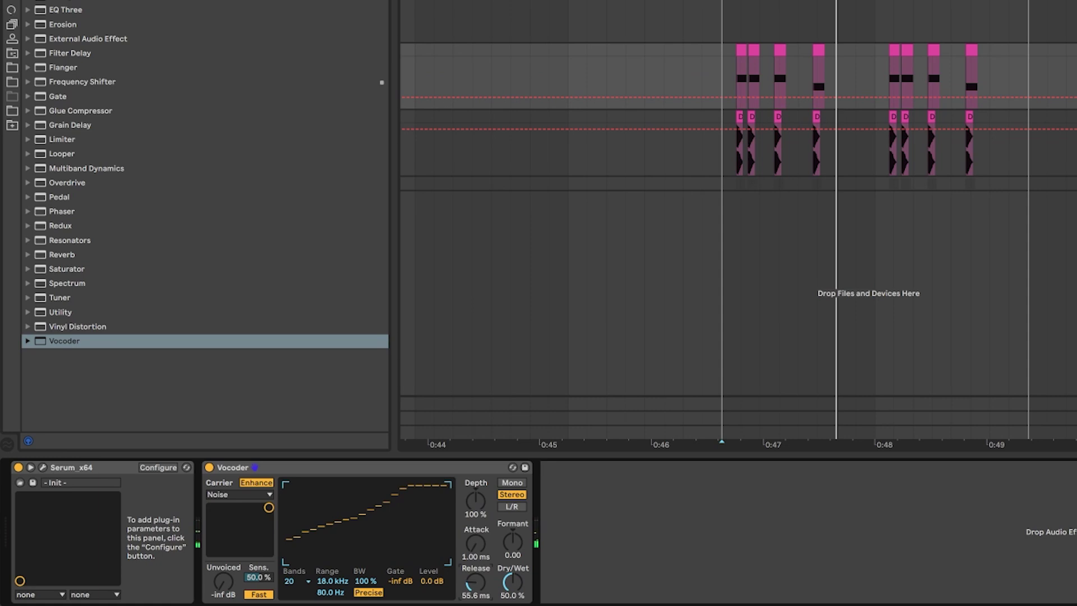
drag(476, 583, 476, 557)
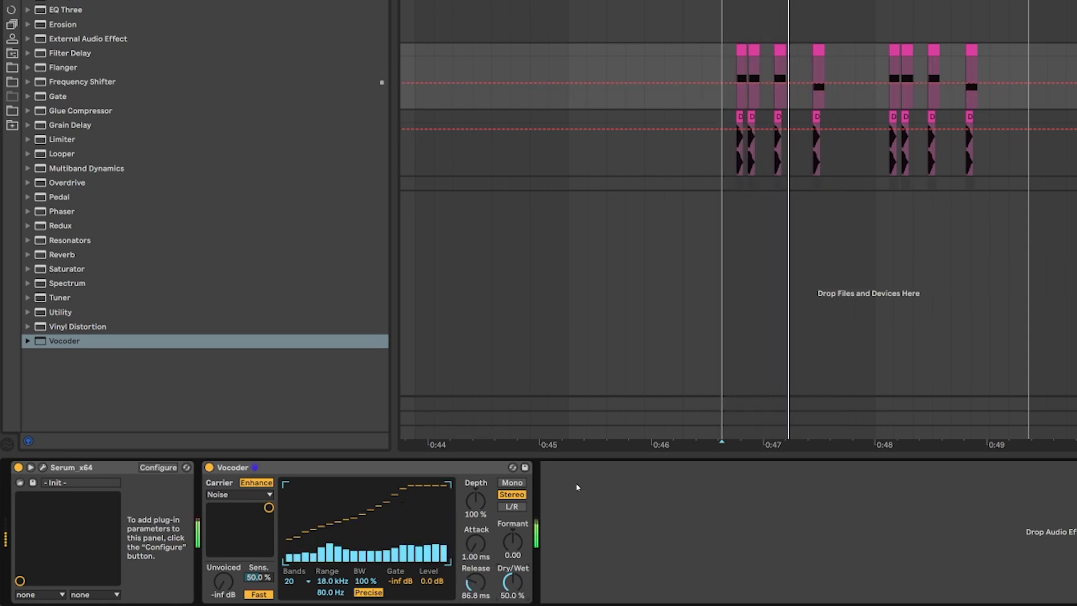
Step: Add EQ Eight after the Vocoder with a 9.30 dB boost at 111 Hz, a slight midrange lift and 5.08 dB at 7.74 kHz
drag(101, 2, 553, 458)
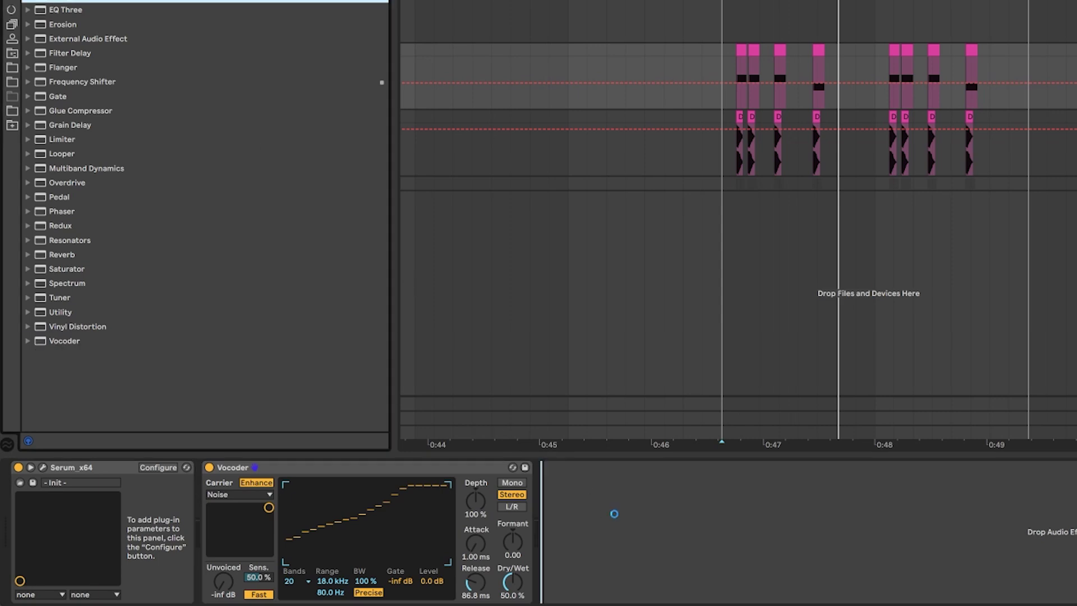
key(space)
drag(692, 524, 702, 505)
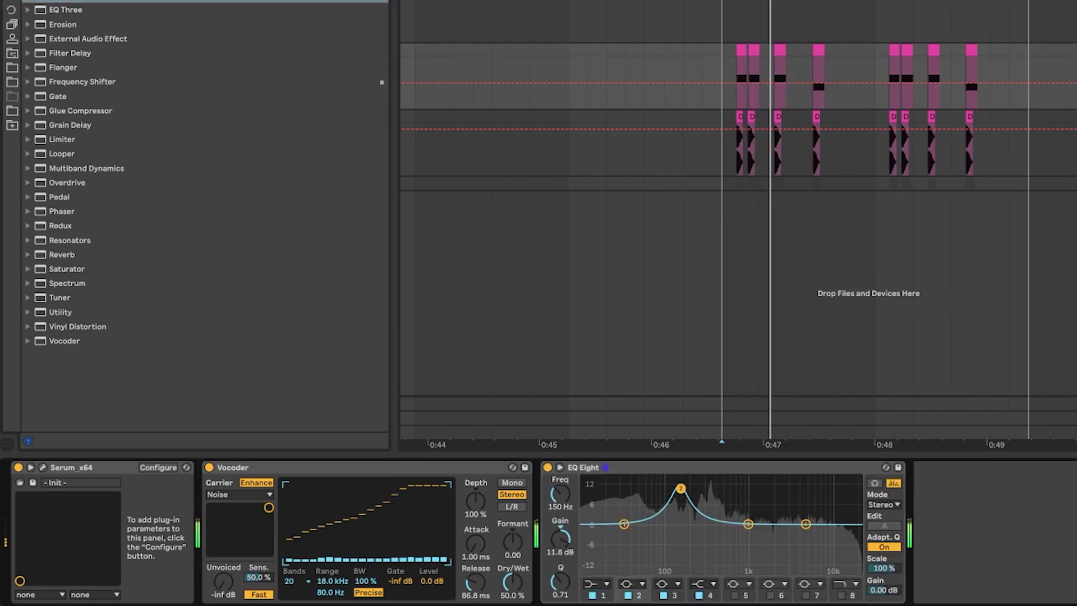
drag(681, 488, 671, 496)
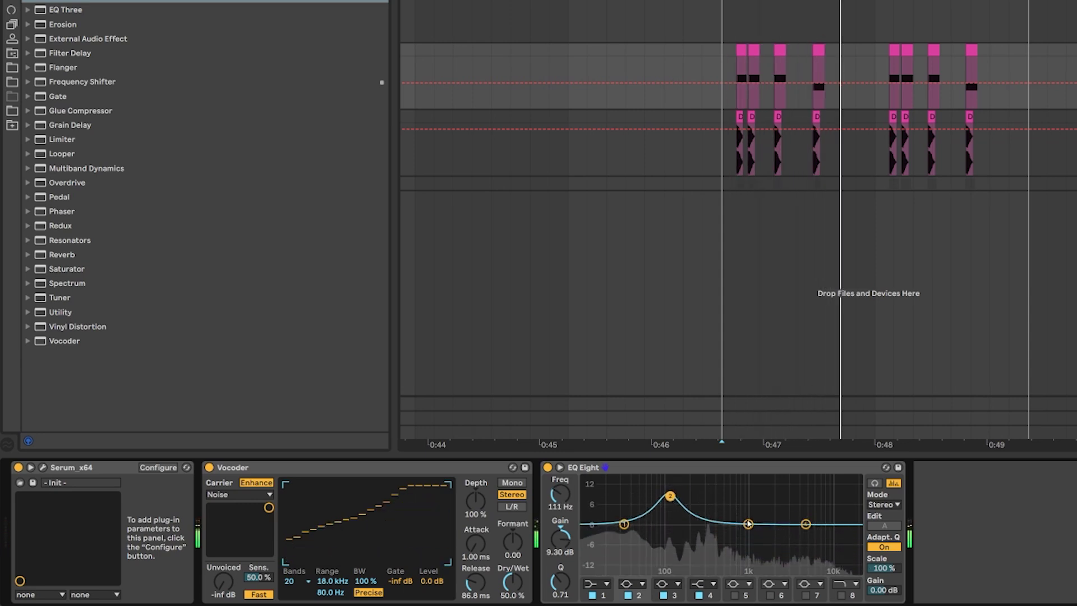
drag(749, 524, 821, 510)
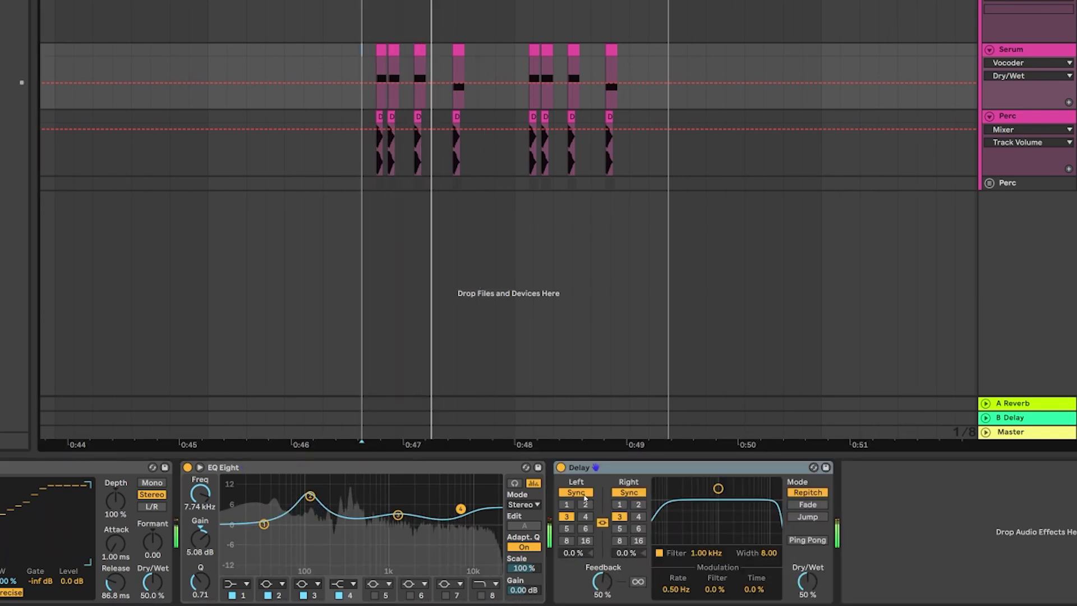
Step: Switch the Delay to free time with 27% feedback and 100% dry/wet, and group it into an Audio Effect Rack
click(576, 492)
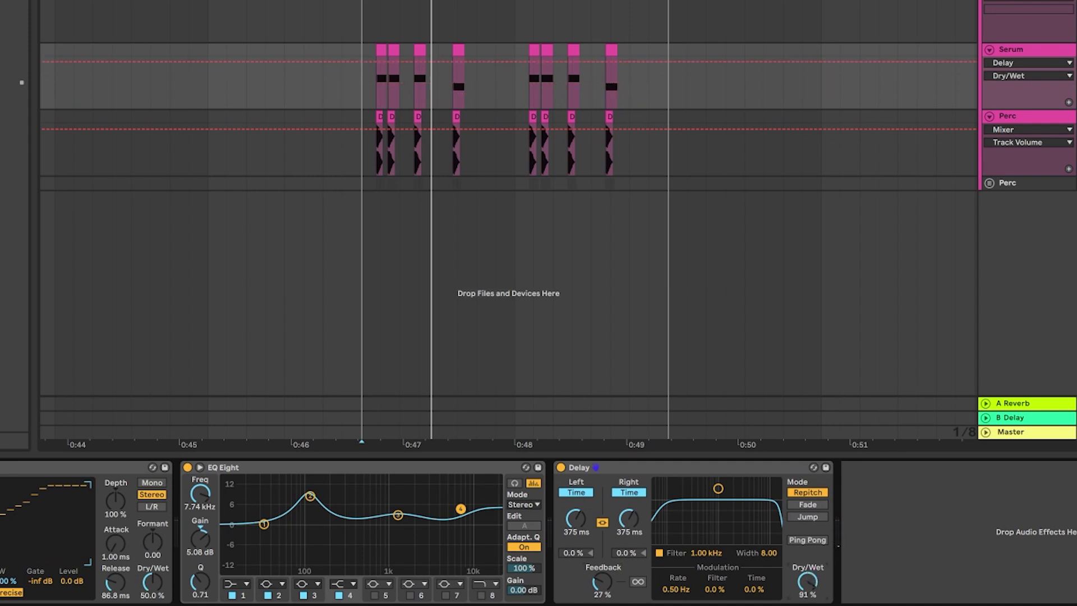
click(635, 469)
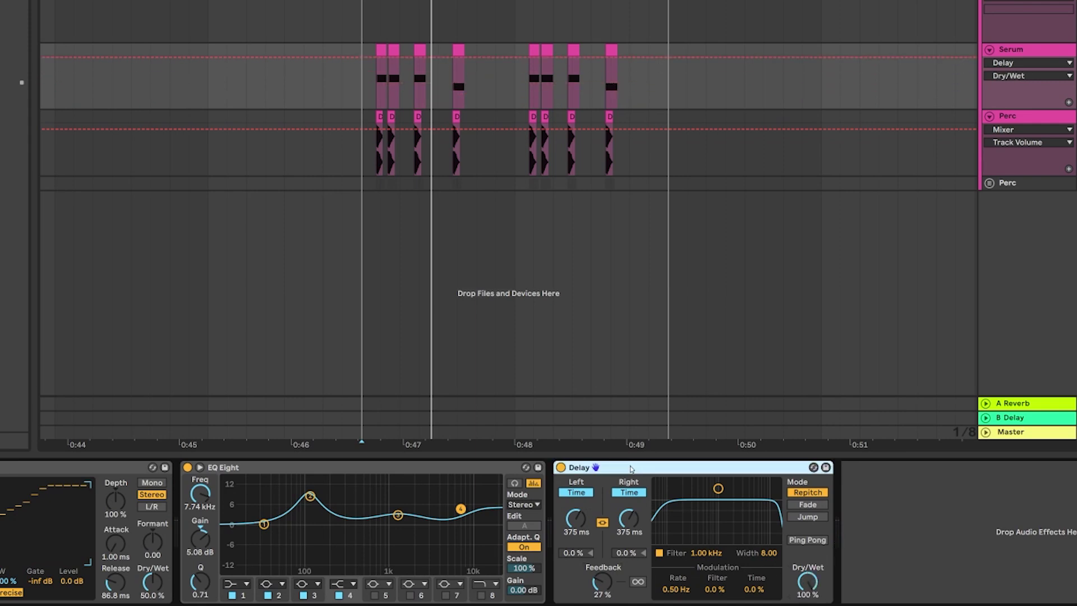
key(ctrl+g)
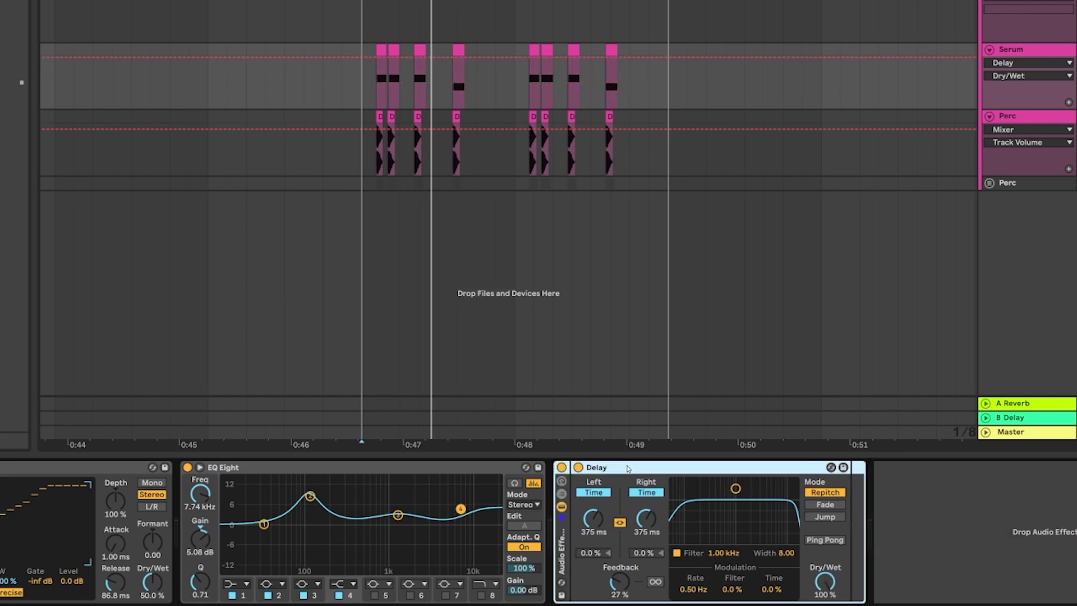
Step: Split the rack into chains named Dry and Wet, keep the Delay only on Wet, and solo that chain
click(562, 495)
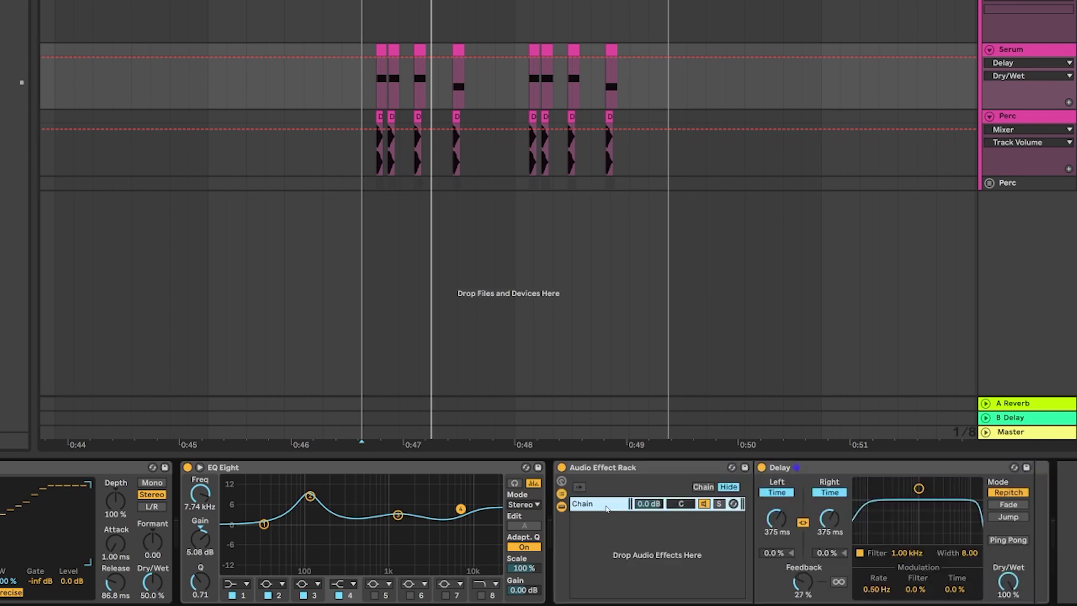
key(ctrl+d)
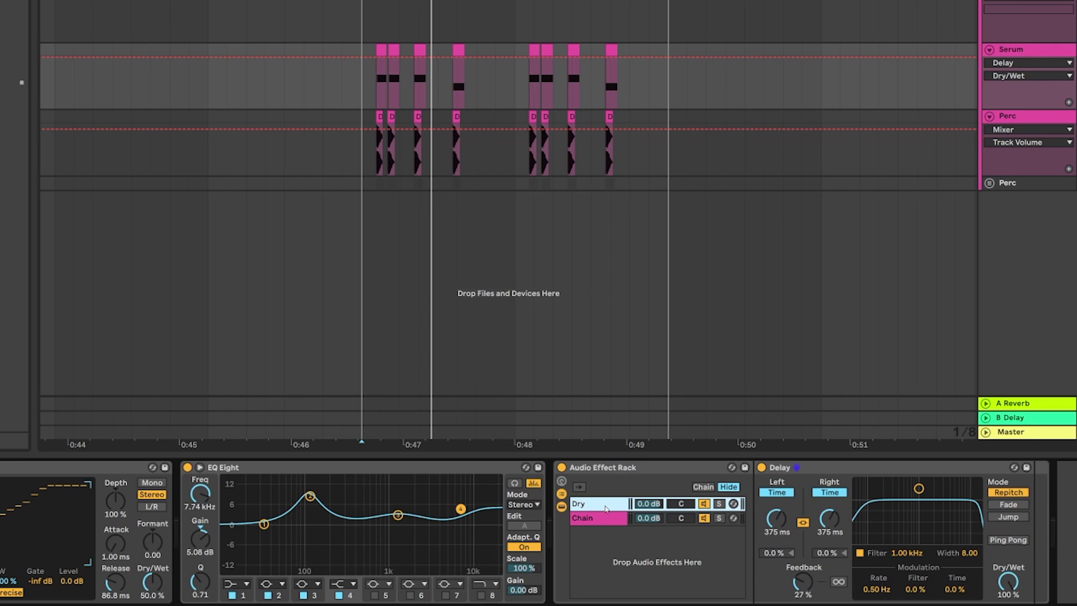
click(614, 522)
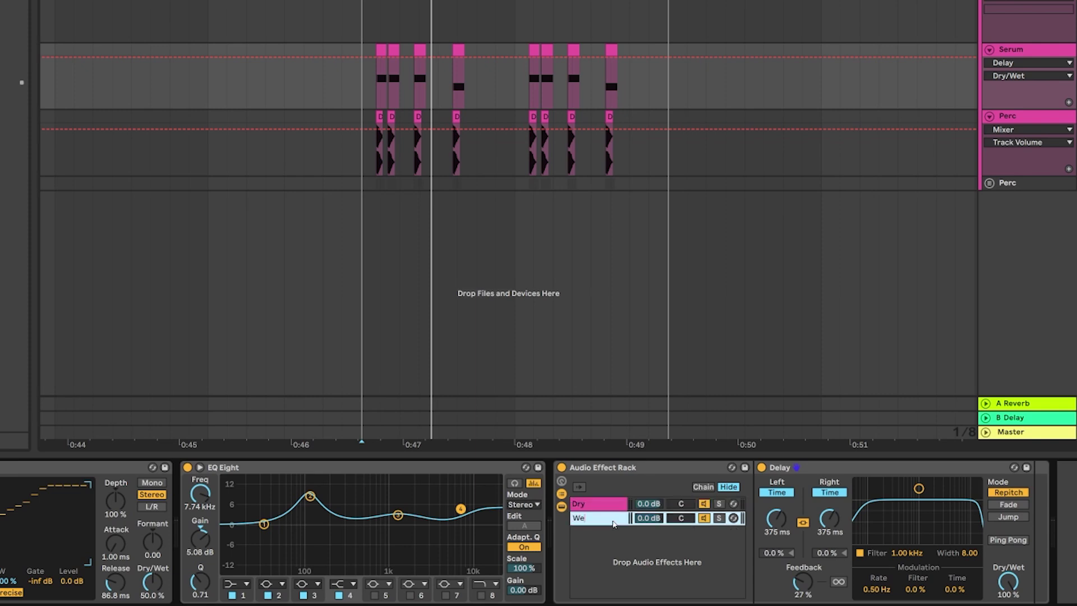
click(783, 473)
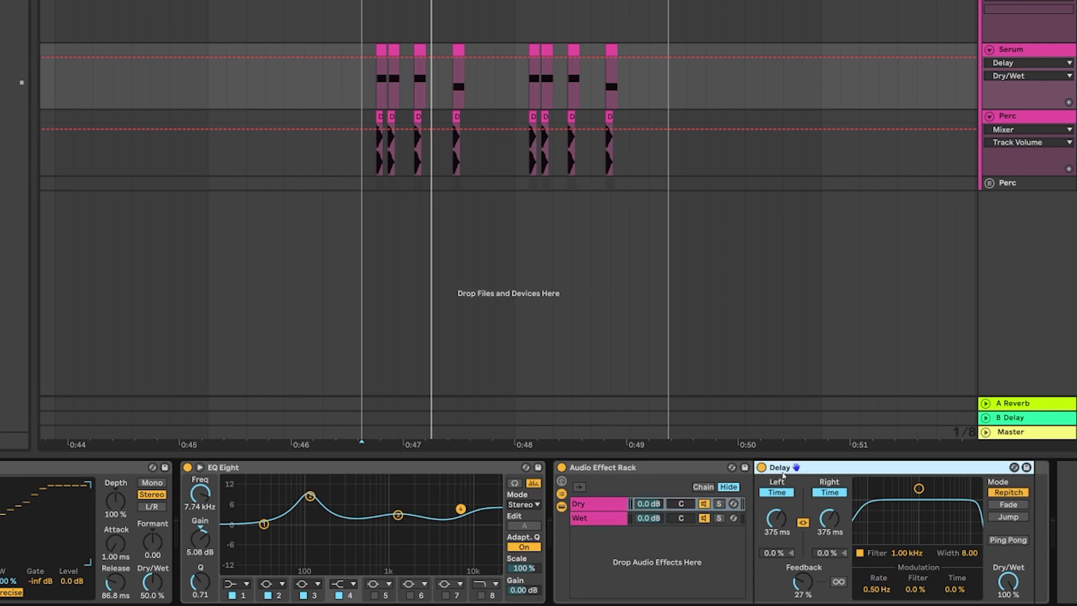
key(Delete)
key(ctrl+z)
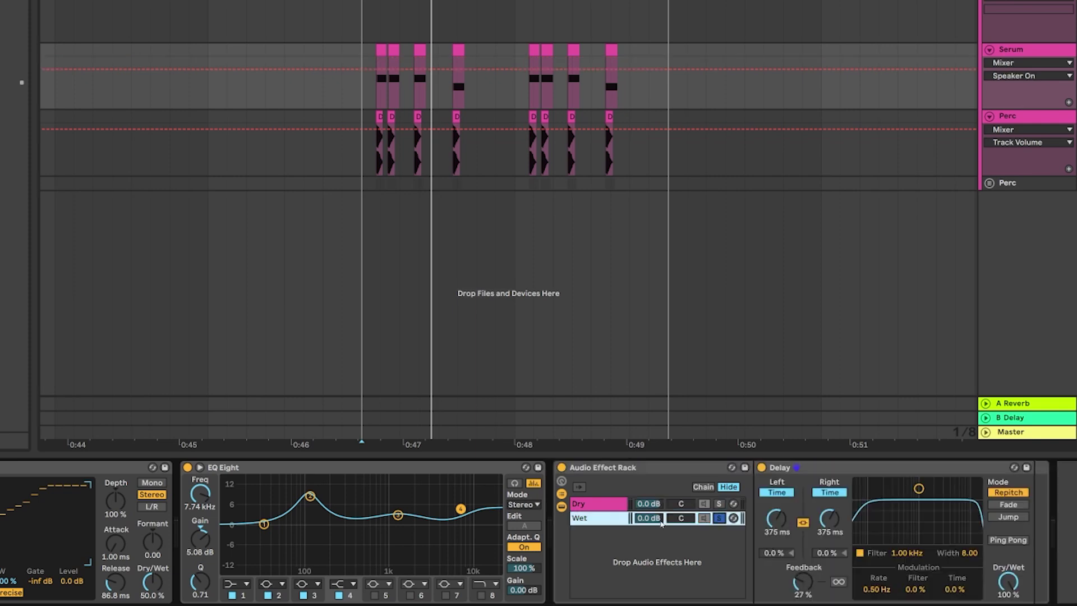
Step: Set the Delay's time to 31.0 ms and its feedback to 49% while auditioning the Wet chain
drag(777, 520, 777, 561)
key(space)
key(space)
key(space)
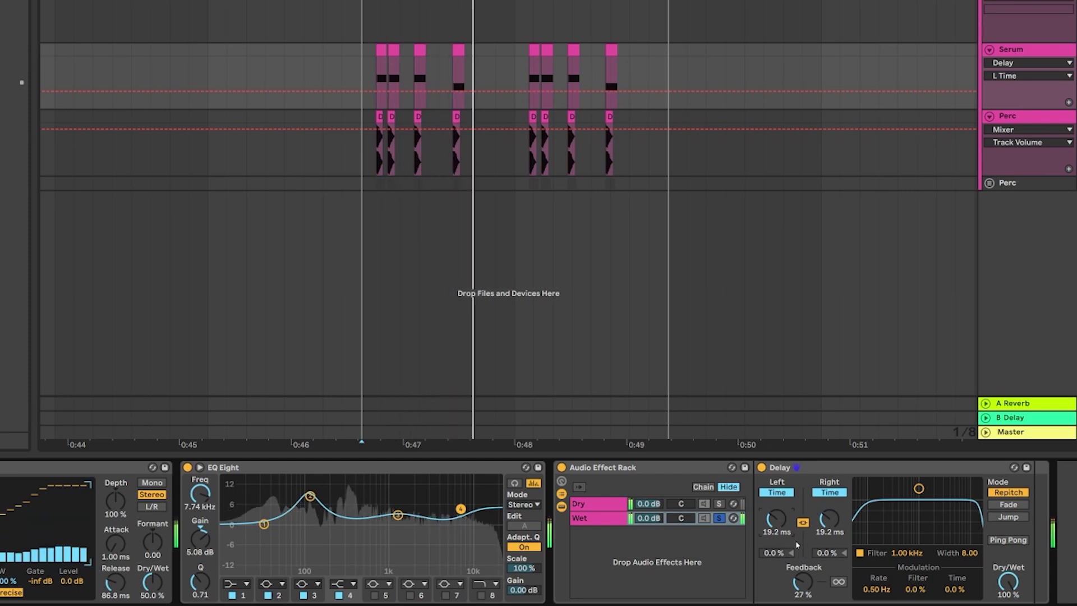
drag(778, 519, 778, 499)
mouse_move(803, 582)
mouse_down()
mouse_move(803, 542)
mouse_move(780, 550)
mouse_move(803, 602)
mouse_move(802, 547)
mouse_move(777, 505)
mouse_move(803, 594)
mouse_move(803, 584)
mouse_up()
key(space)
key(space)
Step: Automate the Delay's feedback on the Serum track to rise from 32% to 77% between 0:48 and 0:49
right_click(802, 582)
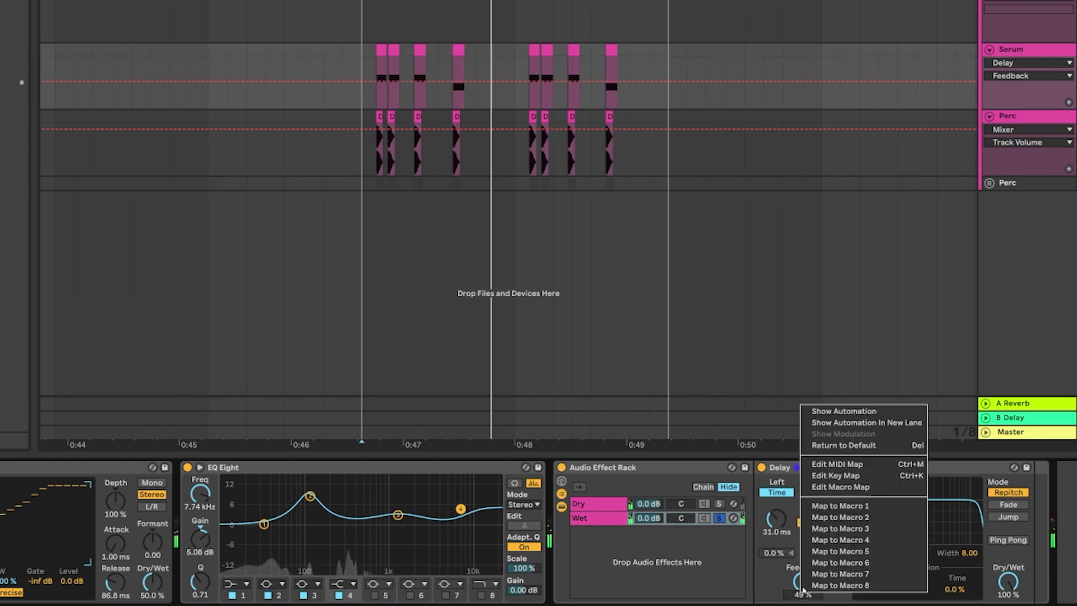
click(815, 411)
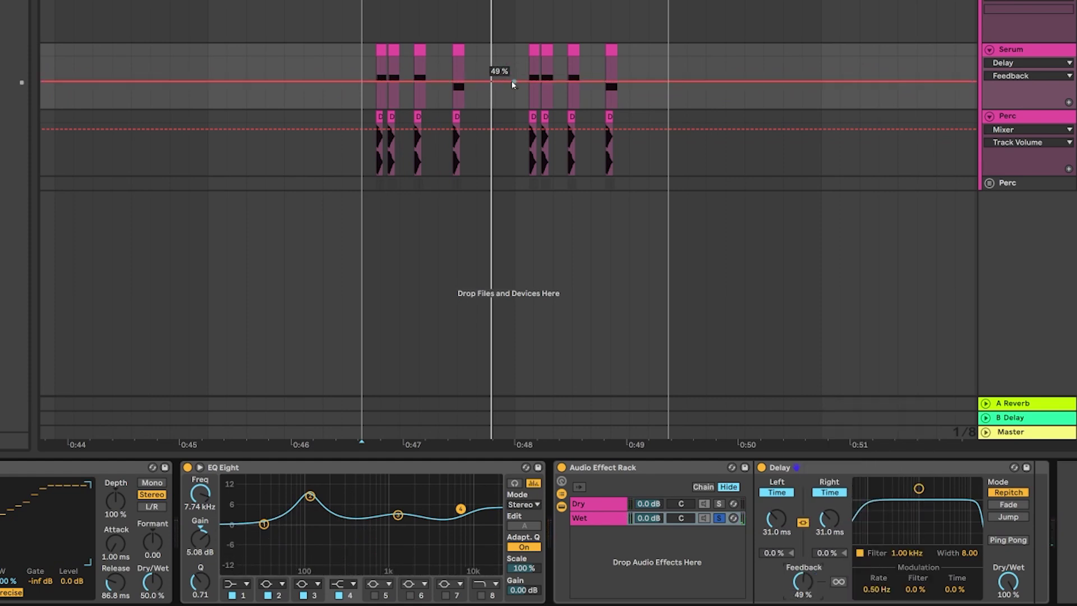
drag(514, 81, 629, 66)
key(space)
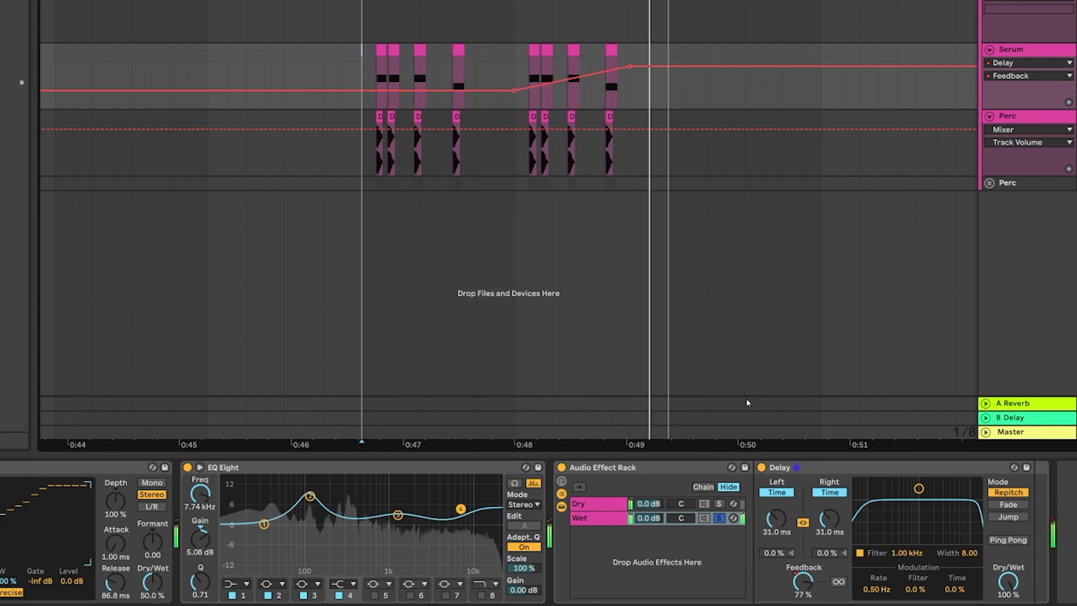
Step: Add automation for the Delay's left time at 20.4 ms with a breakpoint near 0:49, and play it back
click(779, 519)
drag(513, 88, 625, 103)
key(space)
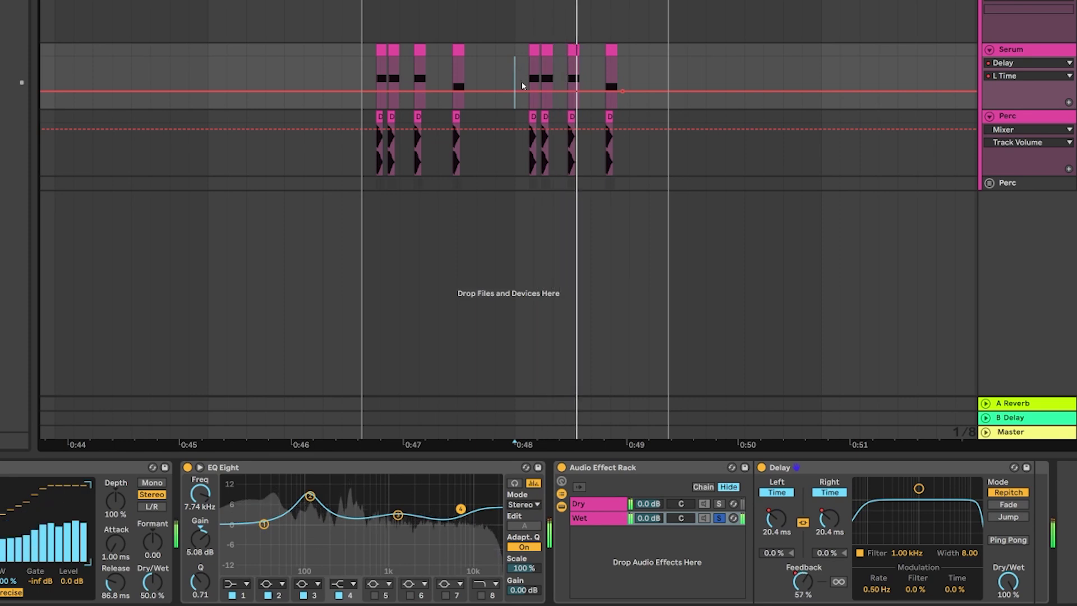
key(space)
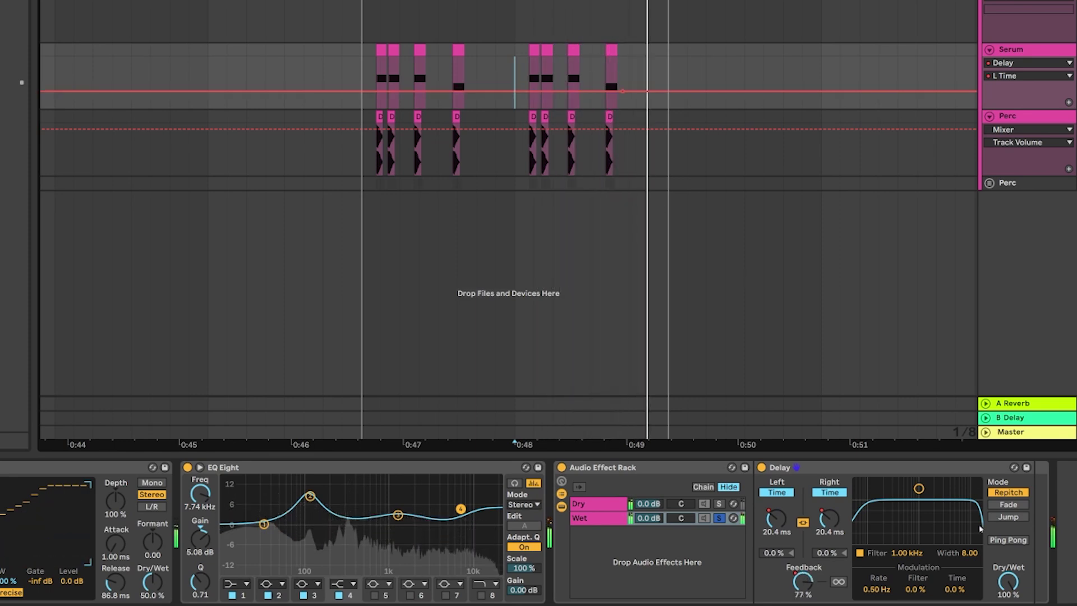
Step: Automate the Delay's dry/wet to drop to zero over the first phrase and return to 100% at 0:48
right_click(1008, 583)
click(1036, 398)
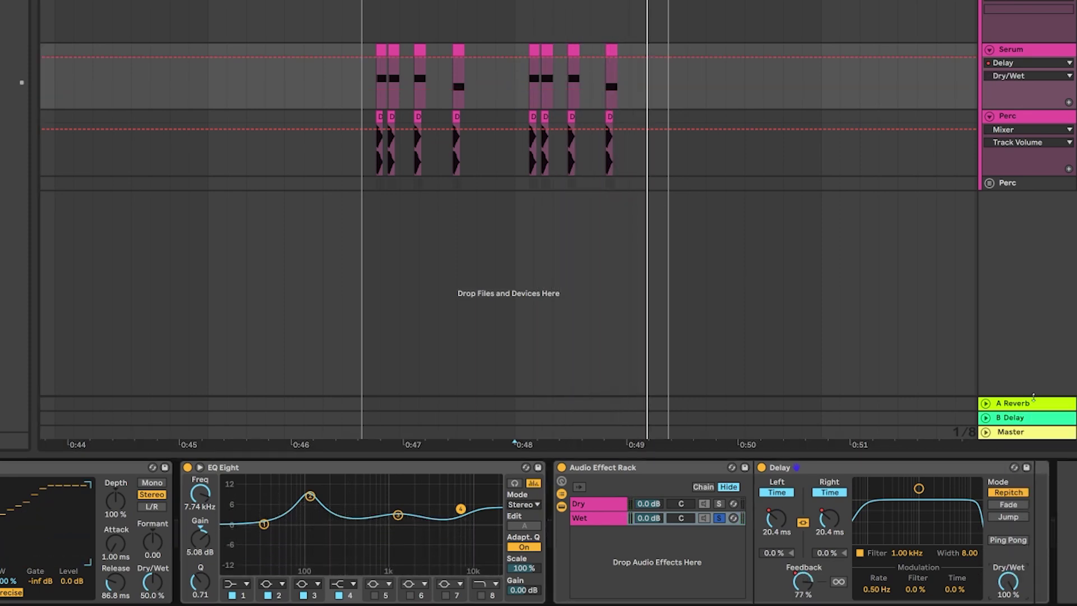
mouse_move(510, 88)
mouse_down()
mouse_move(514, 119)
mouse_move(377, 126)
mouse_up()
click(362, 33)
key(space)
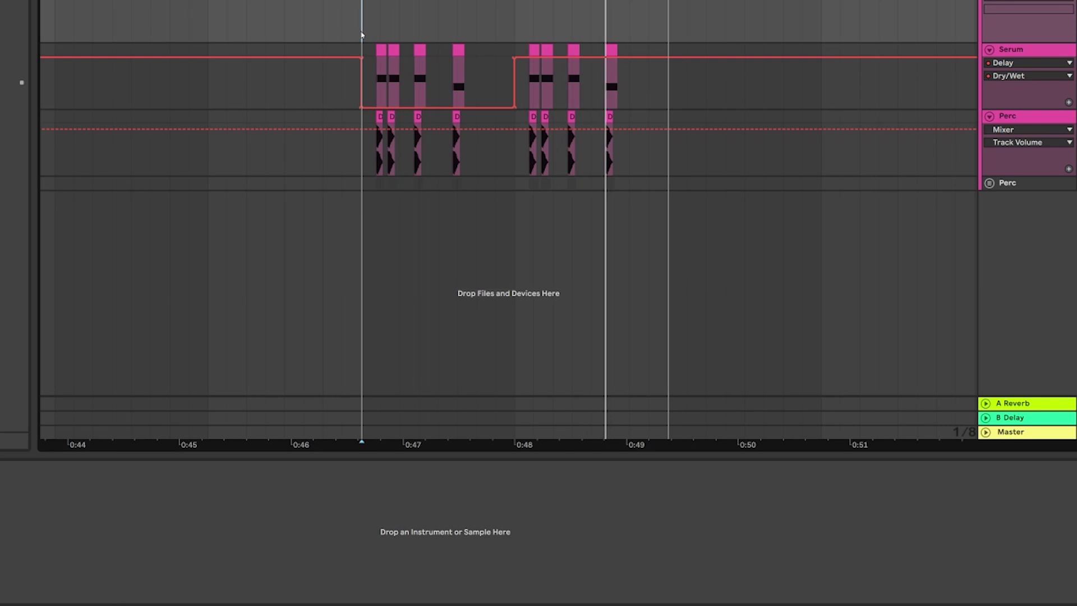
key(space)
Step: Lower the end point of the Delay's feedback automation near 0:49 to 55% and listen to the result
click(535, 63)
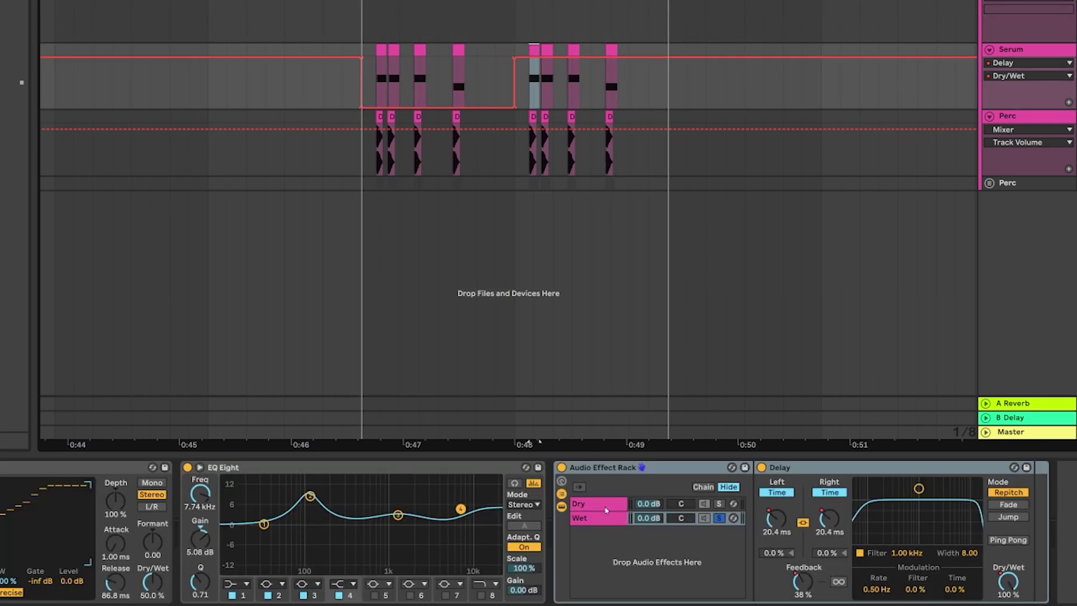
right_click(786, 568)
click(817, 381)
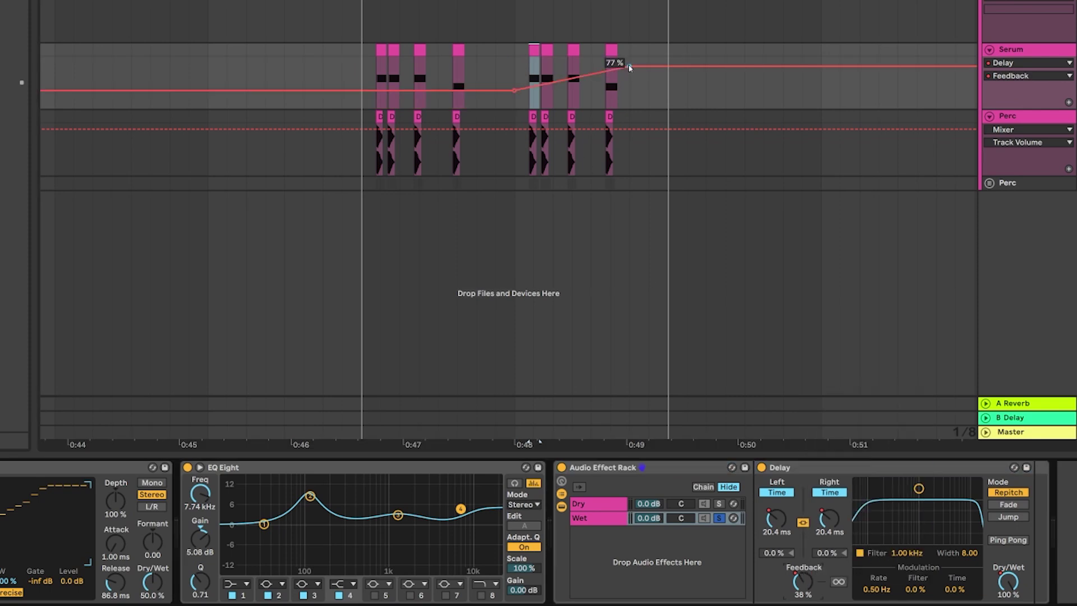
drag(630, 67, 629, 79)
key(space)
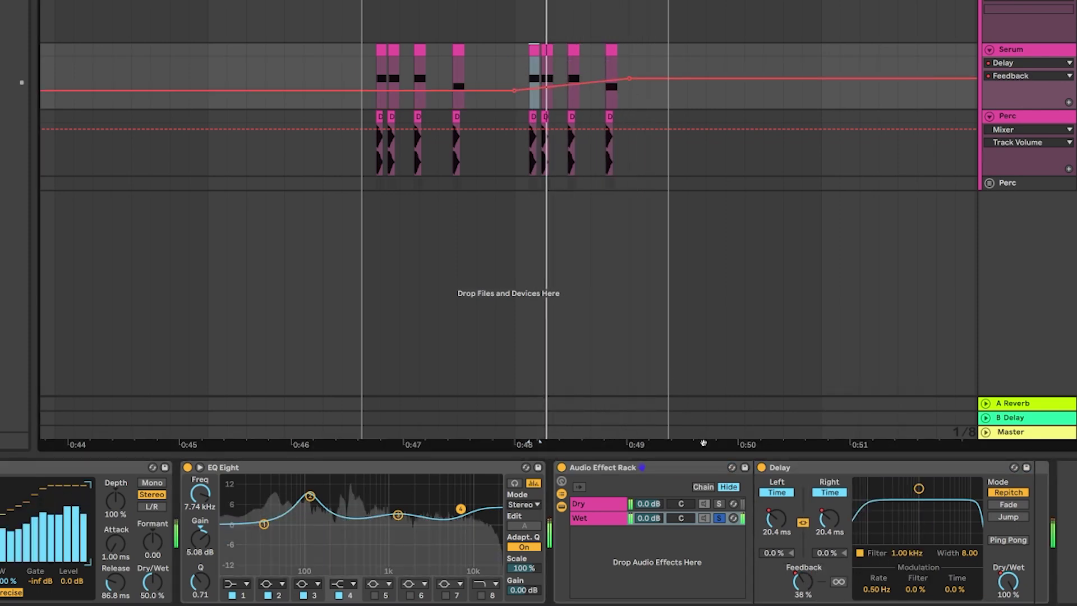
key(space)
Step: Reshape the Delay's left time automation to rise from 20.4 ms at 0:48 to 25.2 ms near 0:49
right_click(773, 518)
click(539, 101)
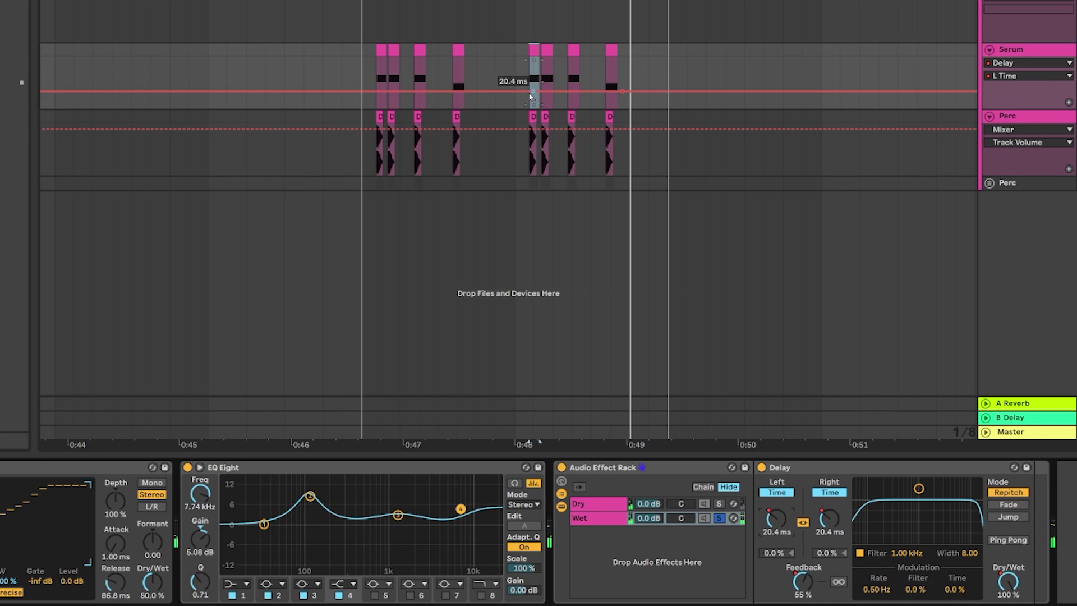
drag(531, 96, 620, 89)
key(space)
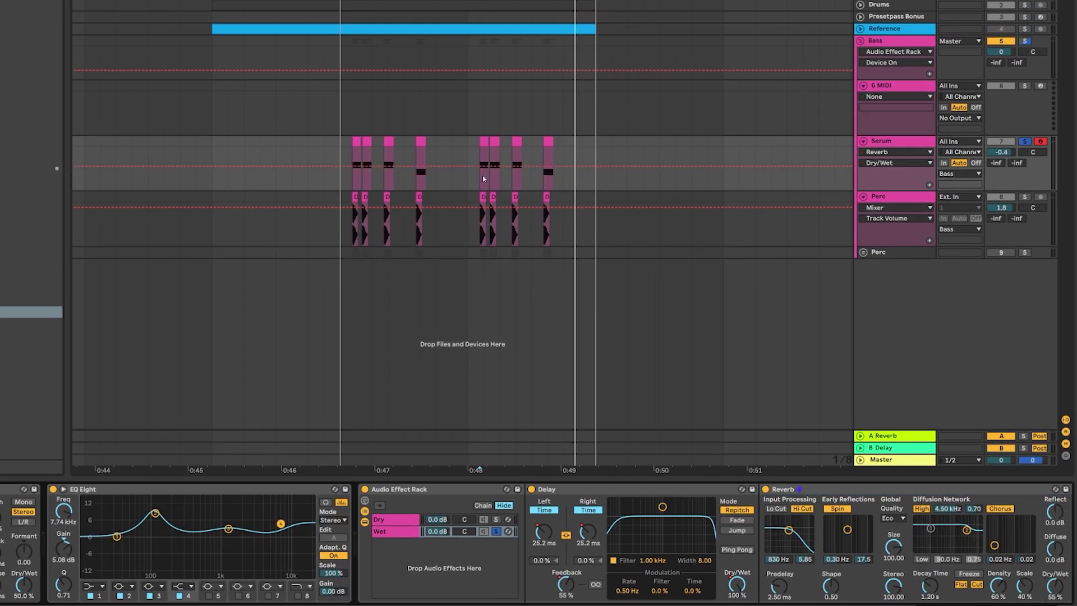
Step: Automate the Reverb's dry/wet to climb from 0% at 0:48 until about 0:49, then cut back to 0.0%
drag(468, 166, 468, 189)
mouse_move(553, 189)
mouse_down()
mouse_move(553, 148)
mouse_move(564, 147)
mouse_move(579, 165)
mouse_move(564, 189)
mouse_up()
key(space)
key(space)
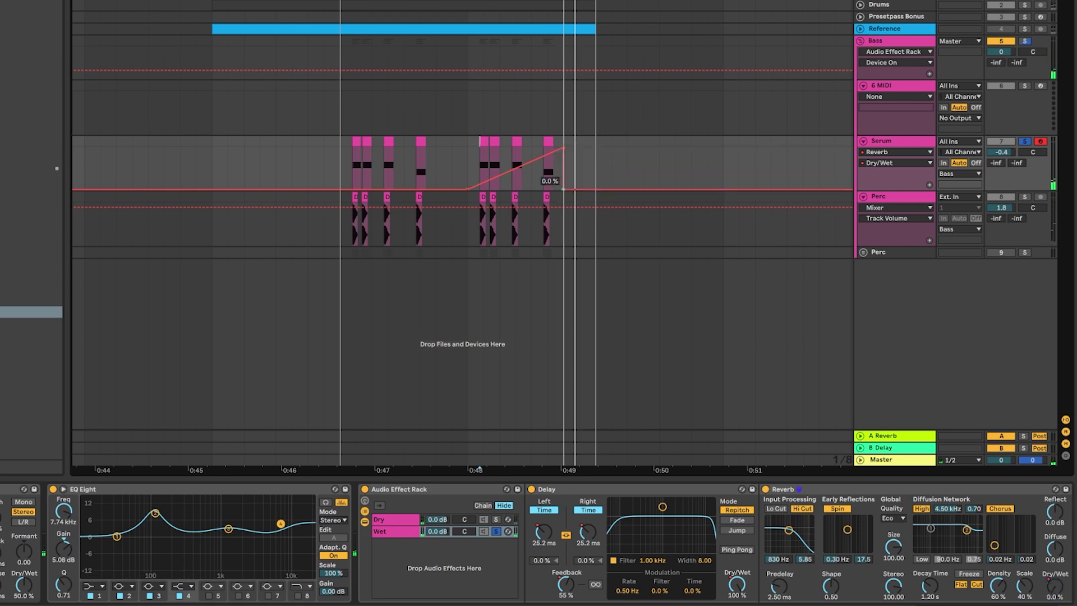
Step: Switch the Reverb's input filter from high cut to low cut and set its decay time to 394 ms
drag(930, 585, 930, 605)
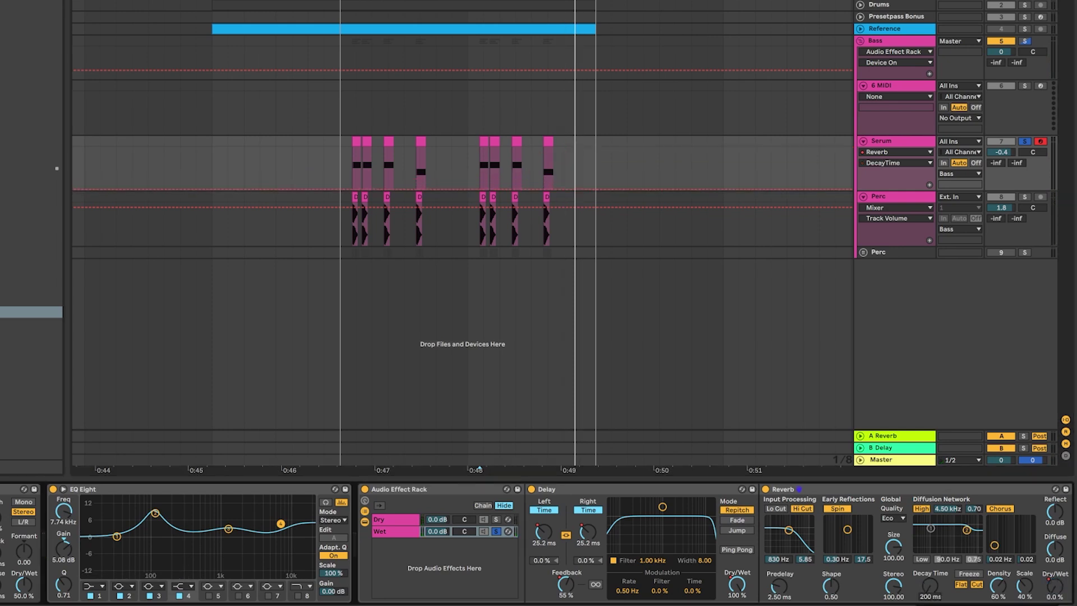
key(space)
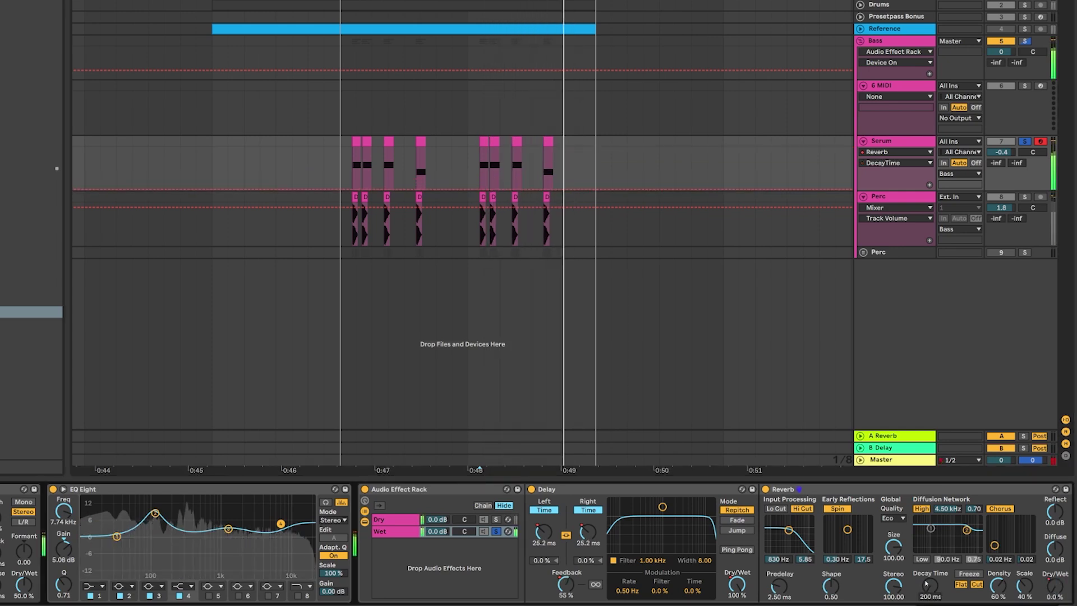
click(776, 509)
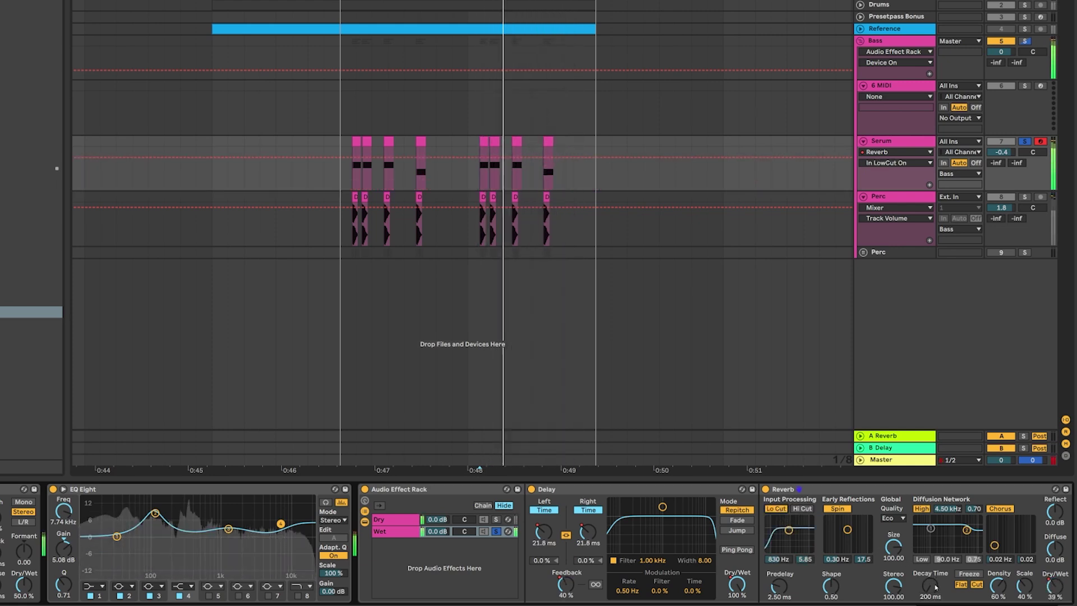
drag(932, 587, 931, 578)
key(space)
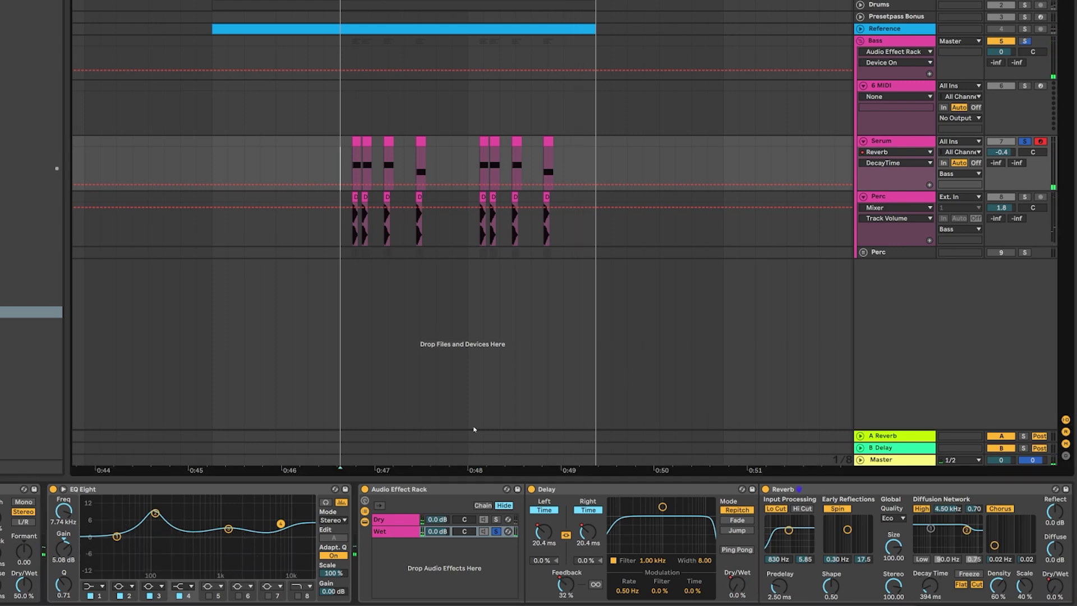
Step: Unsolo the Wet chain and automate its volume from silence just before 0:48 up to 0.0 dB at about 0:49
click(496, 532)
key(space)
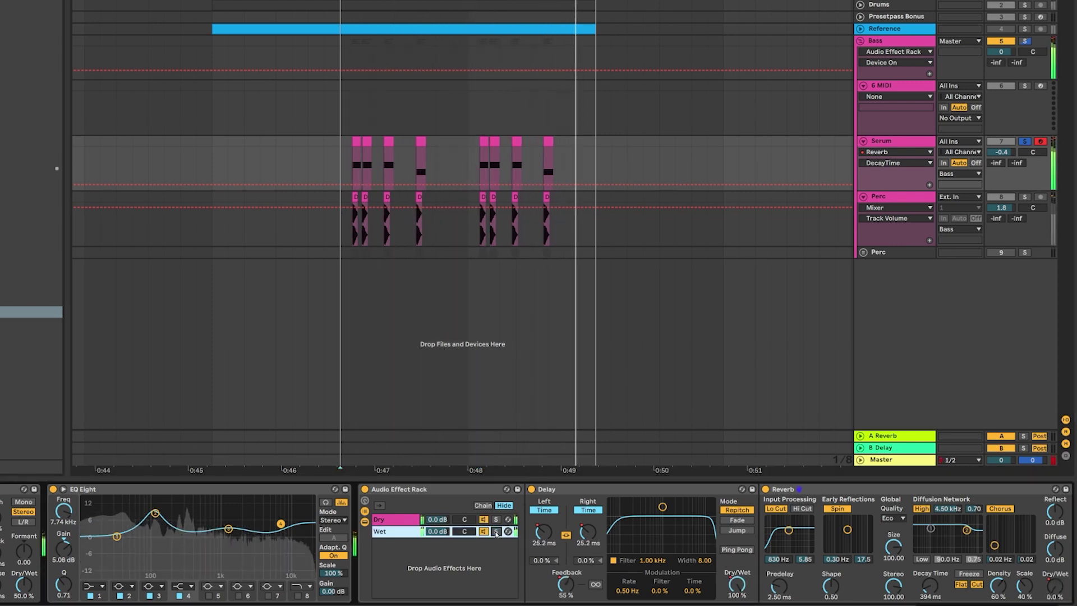
right_click(443, 531)
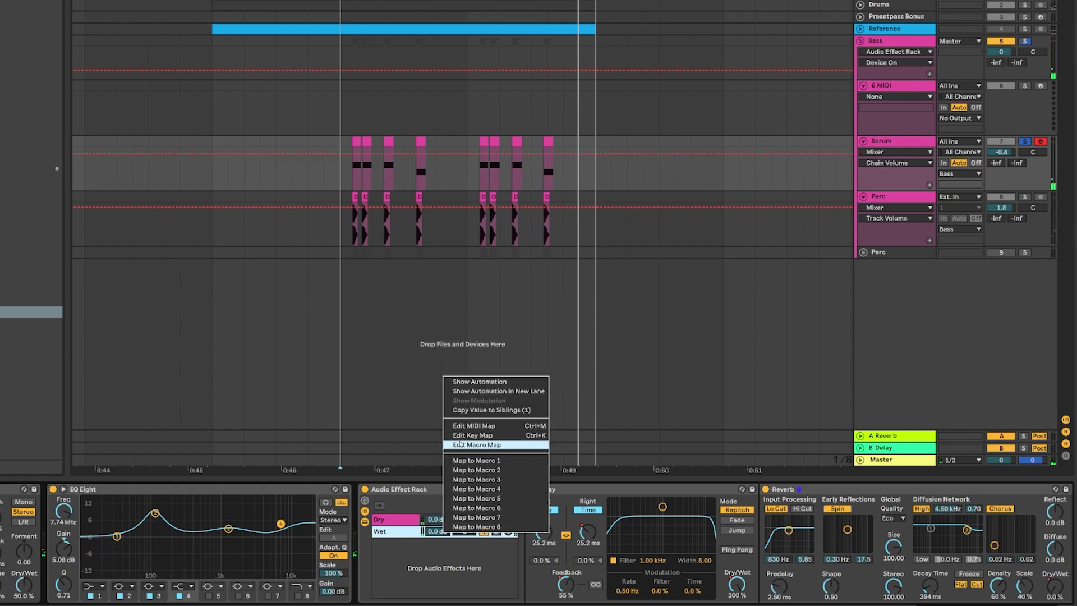
click(466, 384)
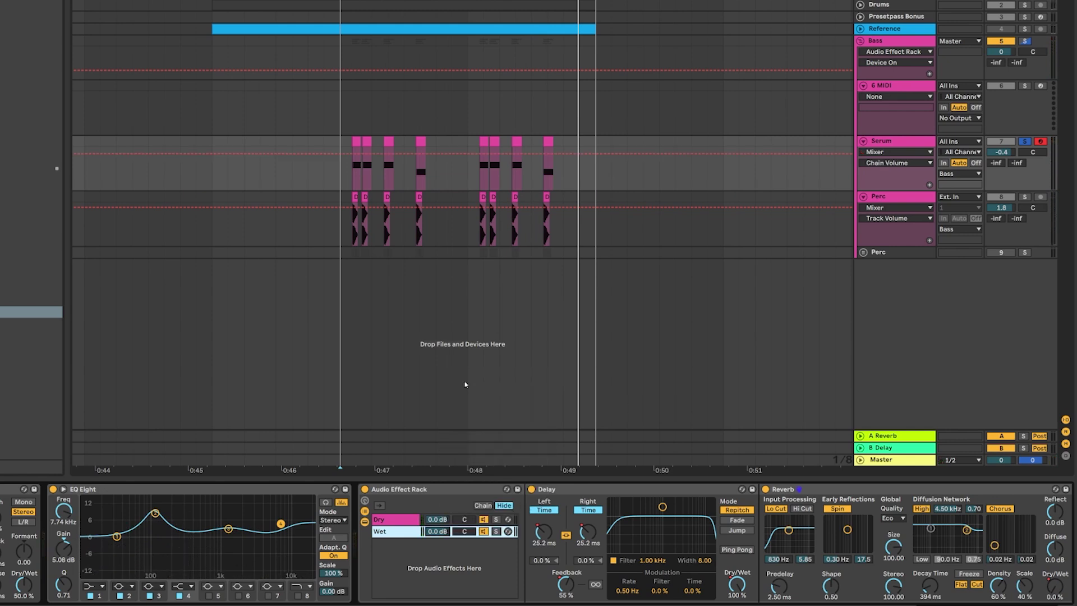
click(468, 154)
drag(452, 154, 452, 190)
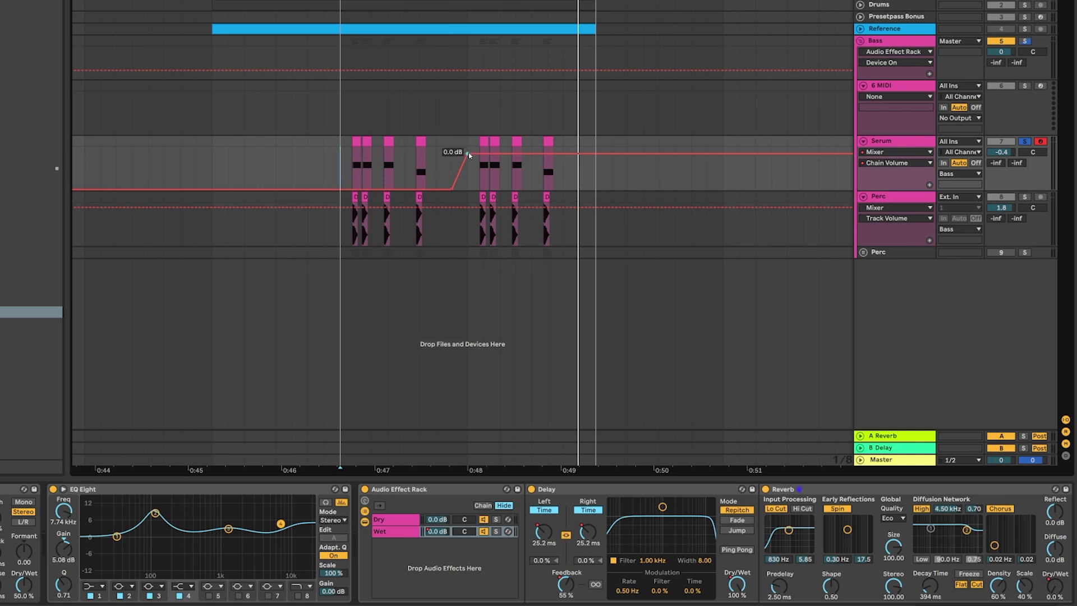
drag(468, 154, 563, 153)
click(470, 155)
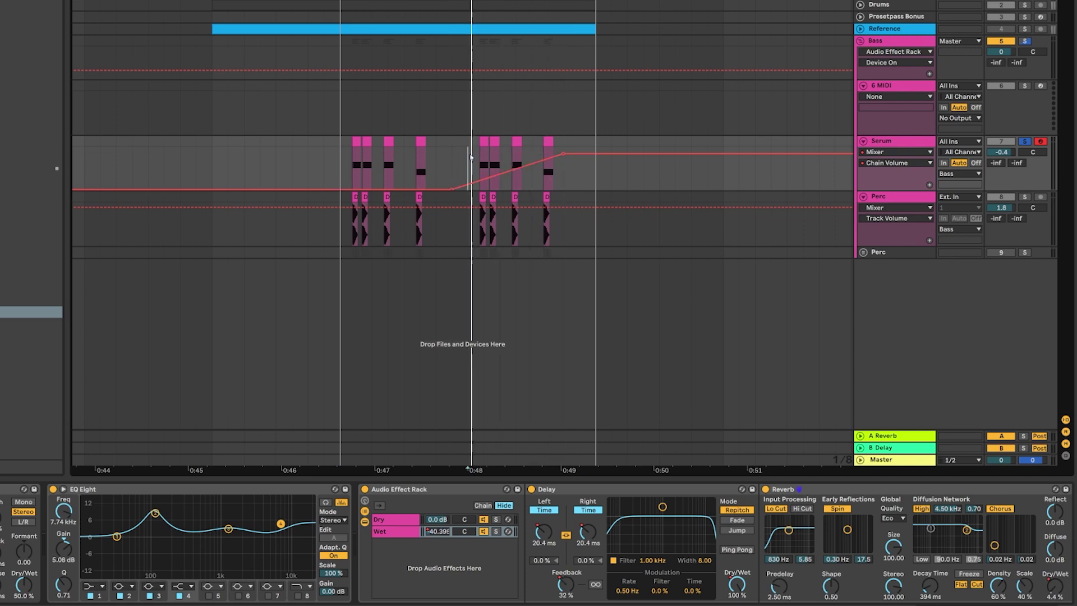
Step: Audition the Wet chain's volume ramp and move its 0.0 dB breakpoint earlier, to the second phrase's third note
key(space)
key(space)
key(space)
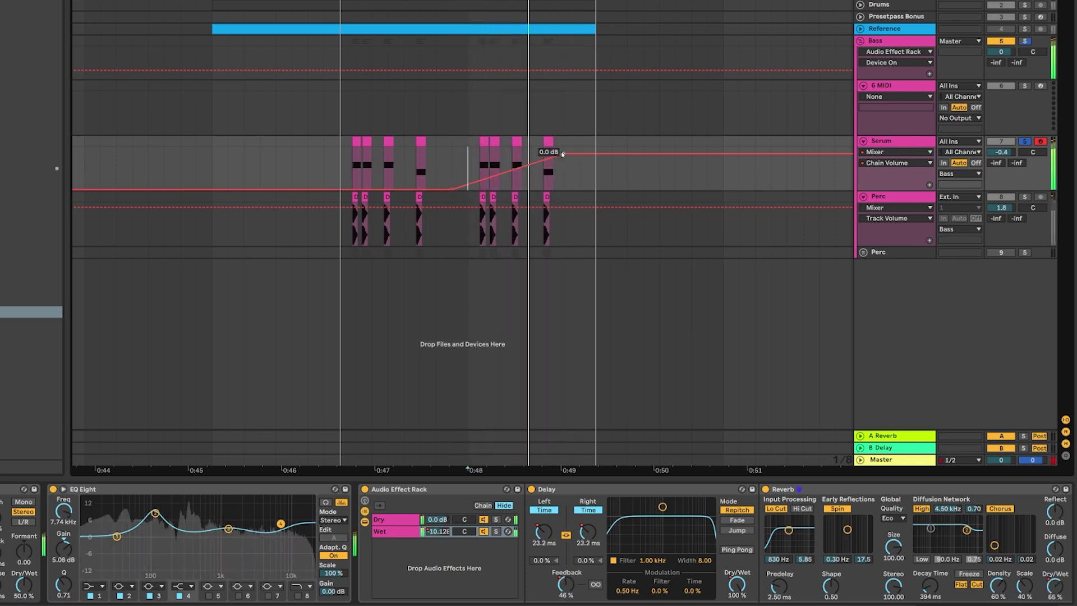
drag(562, 152, 516, 154)
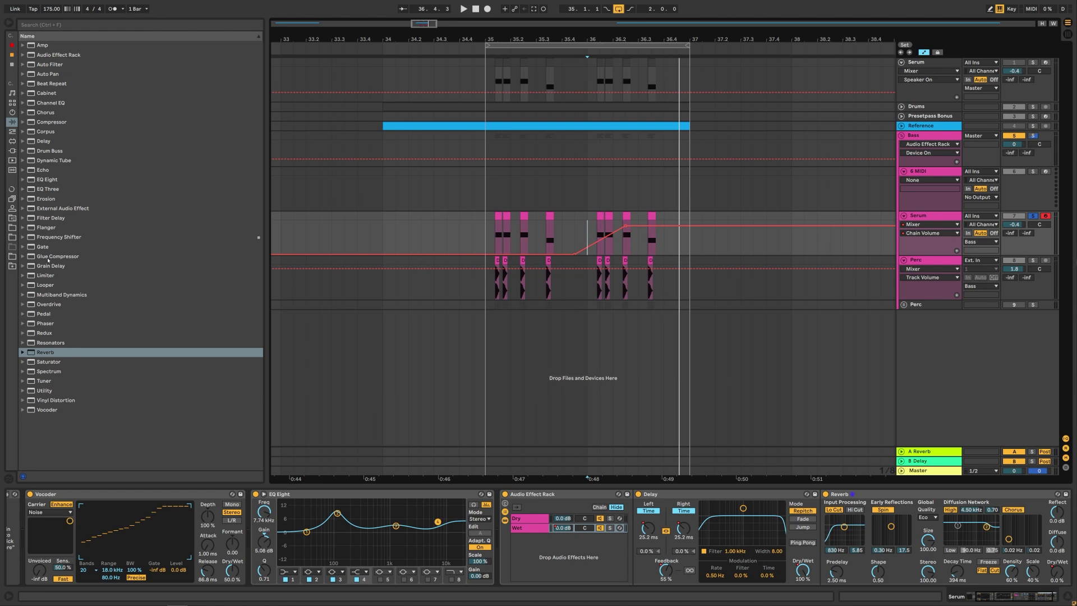
Step: Find the Chorus preset "Yo Man!", insert it before the Delay in the Wet chain, and audition the sound
click(60, 28)
text(yo man)
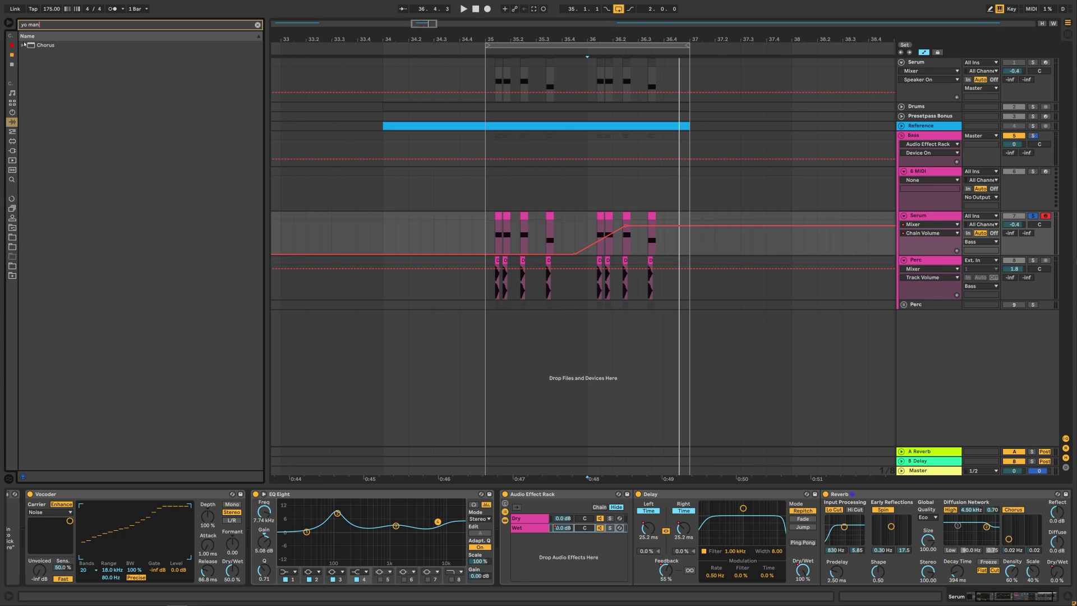
click(24, 45)
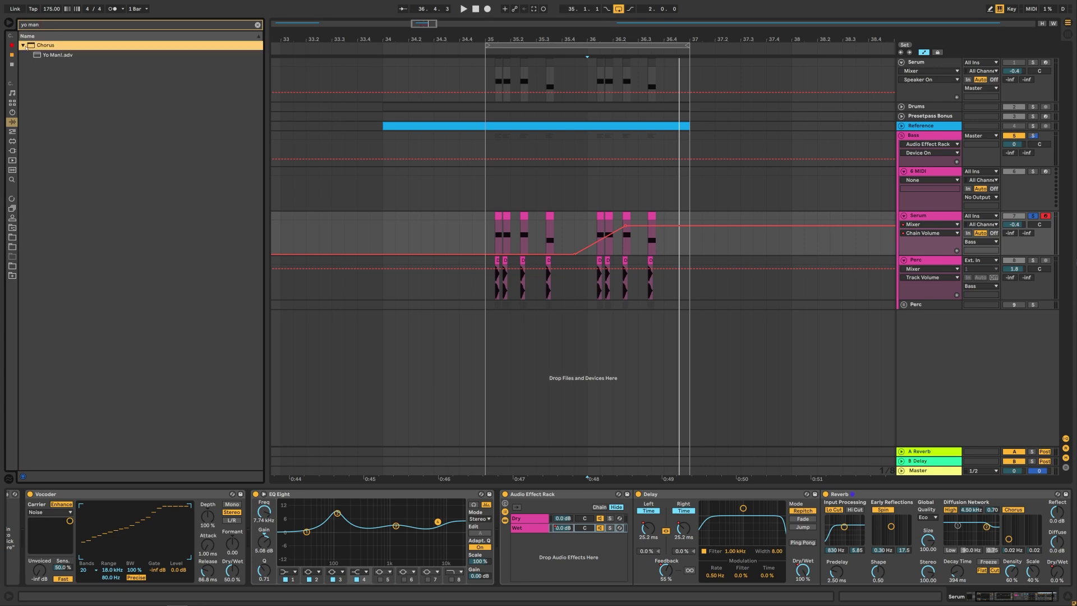
drag(658, 508, 656, 510)
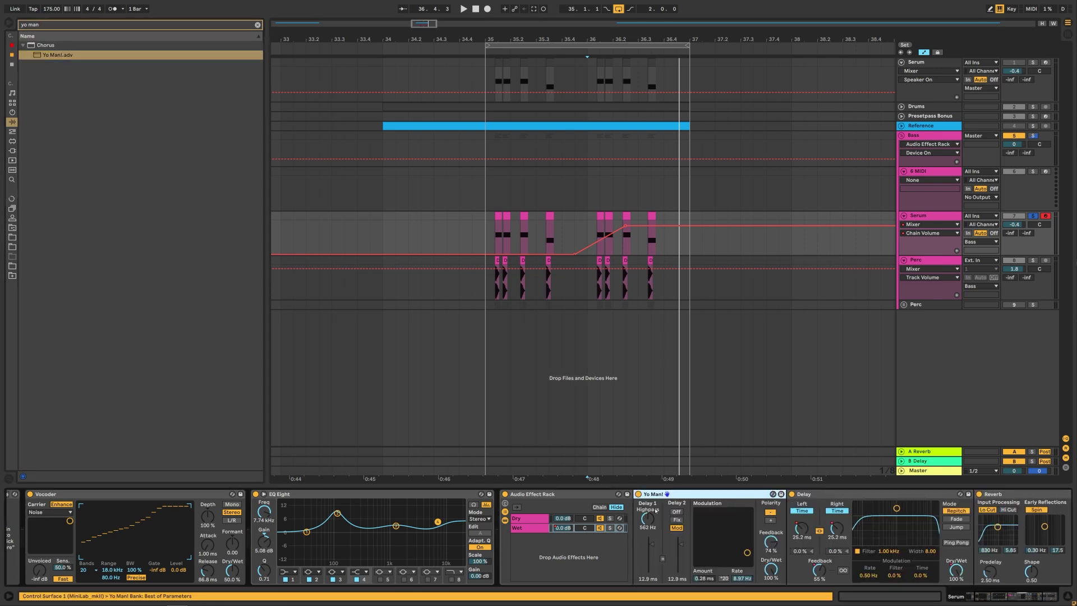
key(space)
key(space)
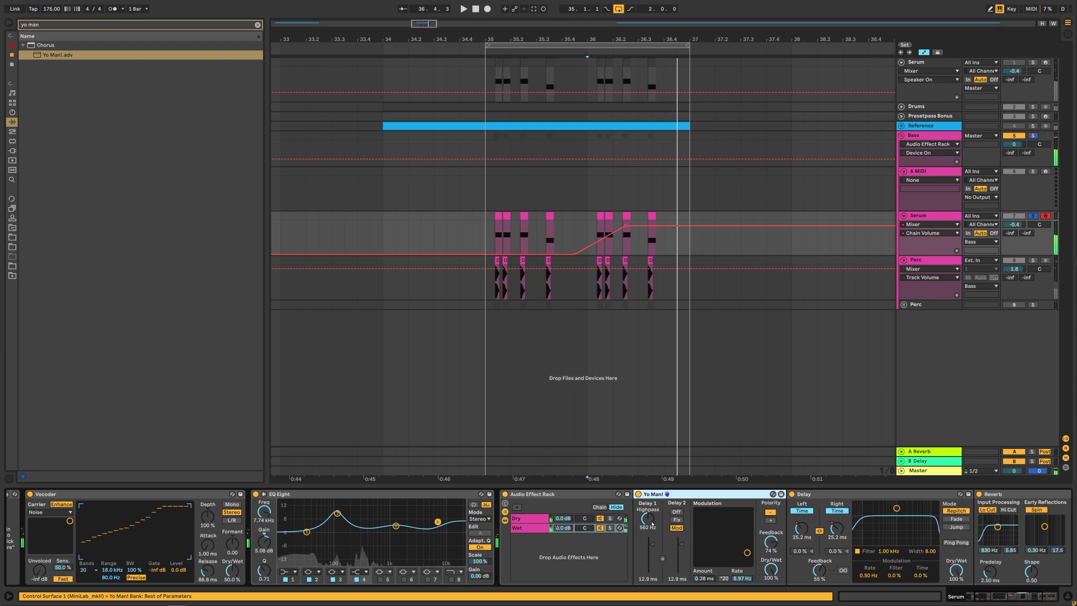
Step: Automate the Yo Man! chorus dry/wet to dip to about 33% at 0:48 and ramp back up, auditioning it soloed and in the mix
right_click(771, 568)
click(790, 446)
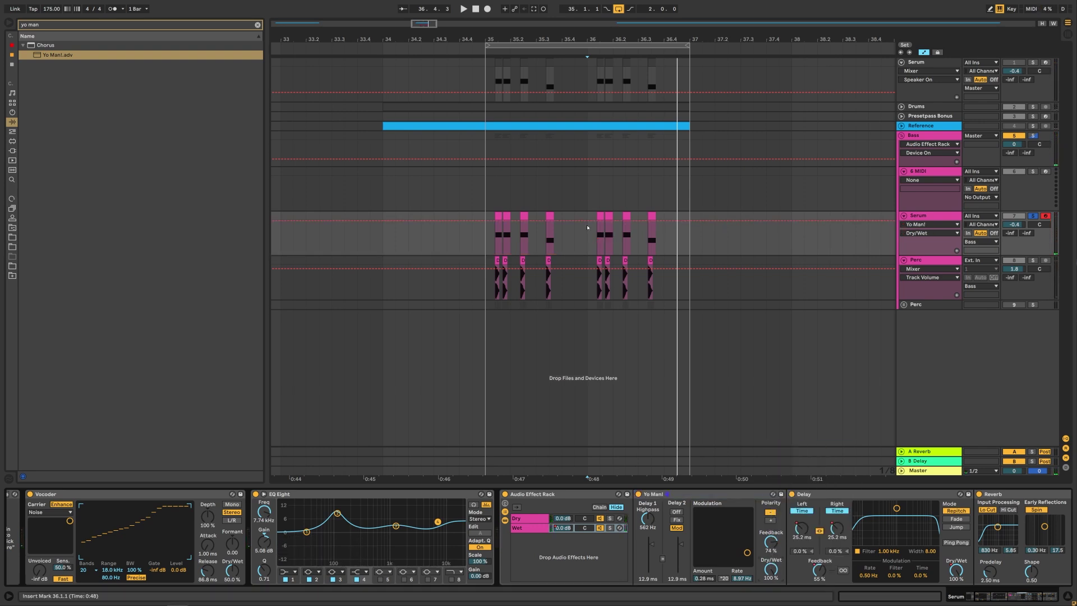
drag(588, 221, 588, 243)
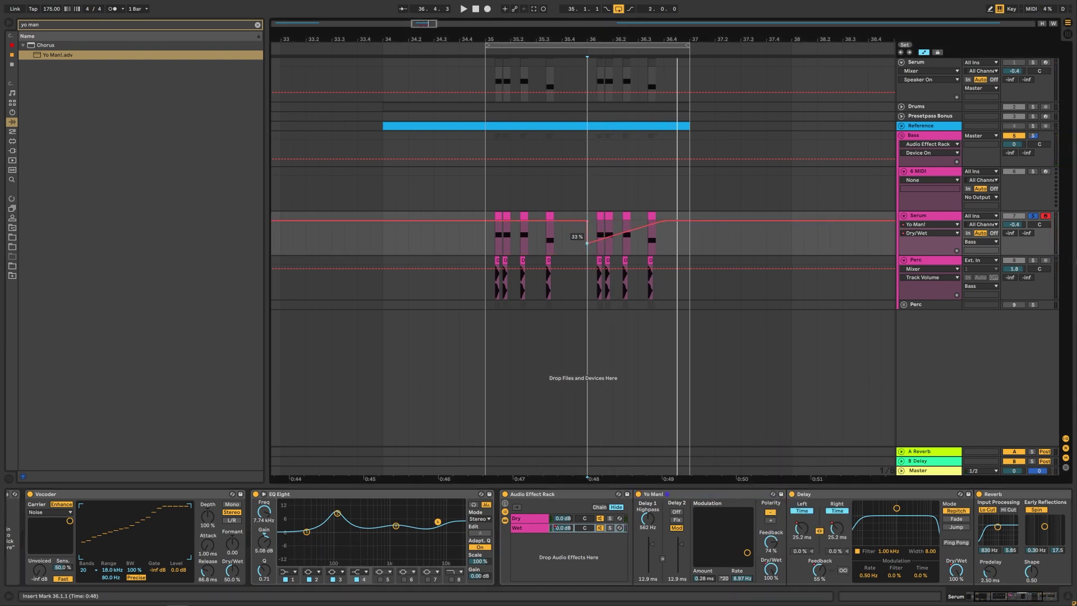
key(space)
key(space)
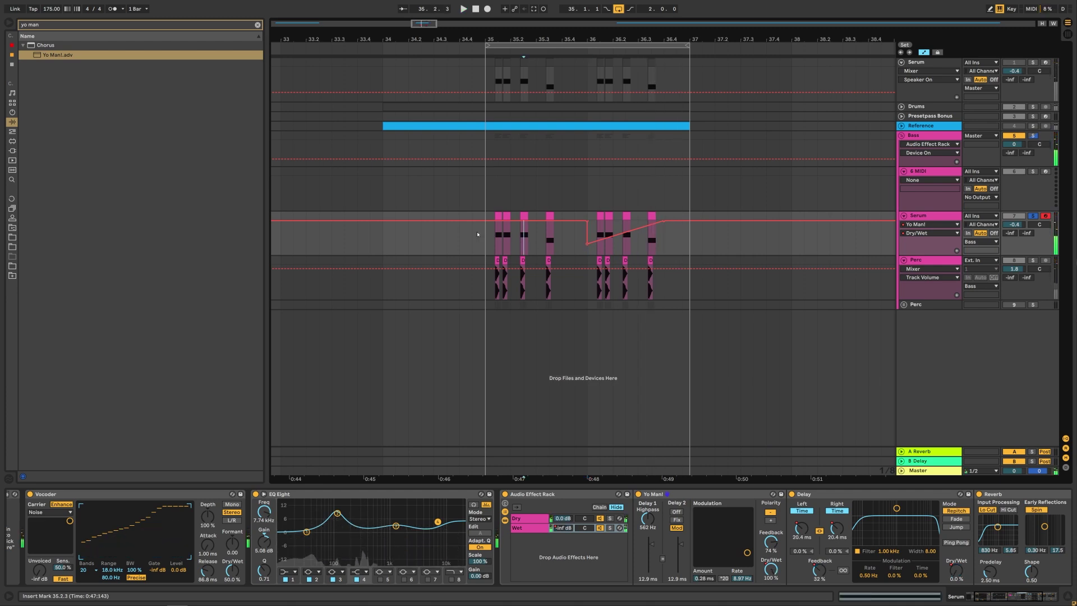
click(472, 234)
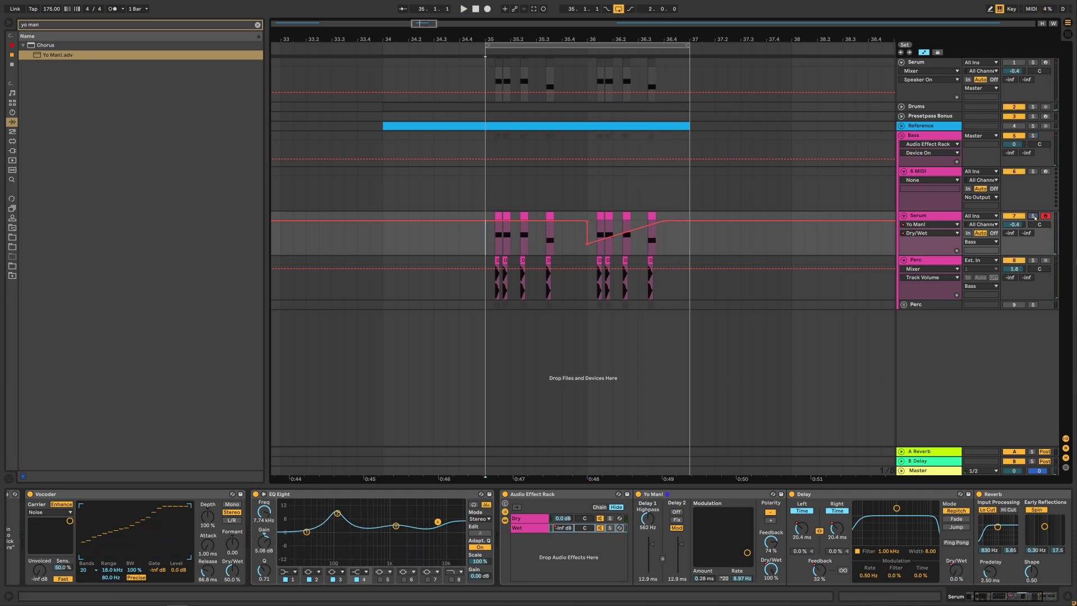
key(space)
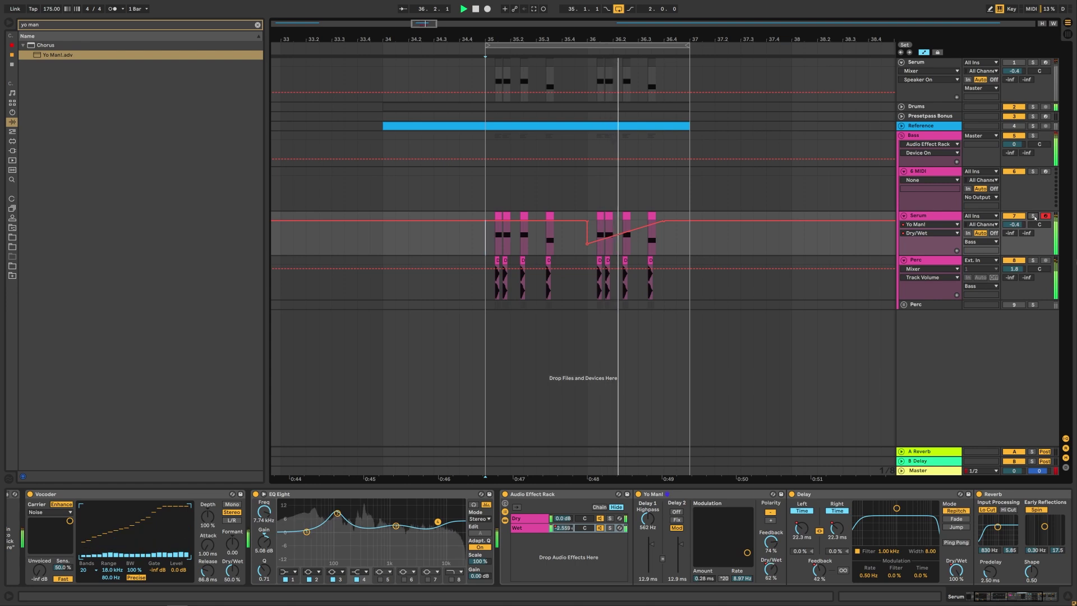
key(space)
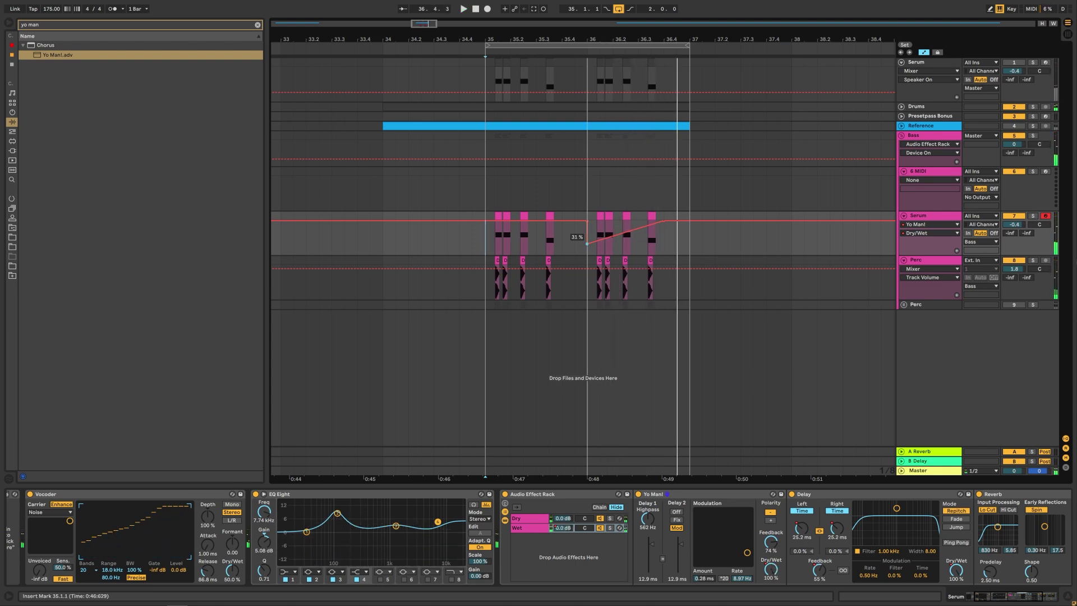
Step: Solo the Perc track and examine its snare clips up close while auditioning them from the first hit
click(1008, 265)
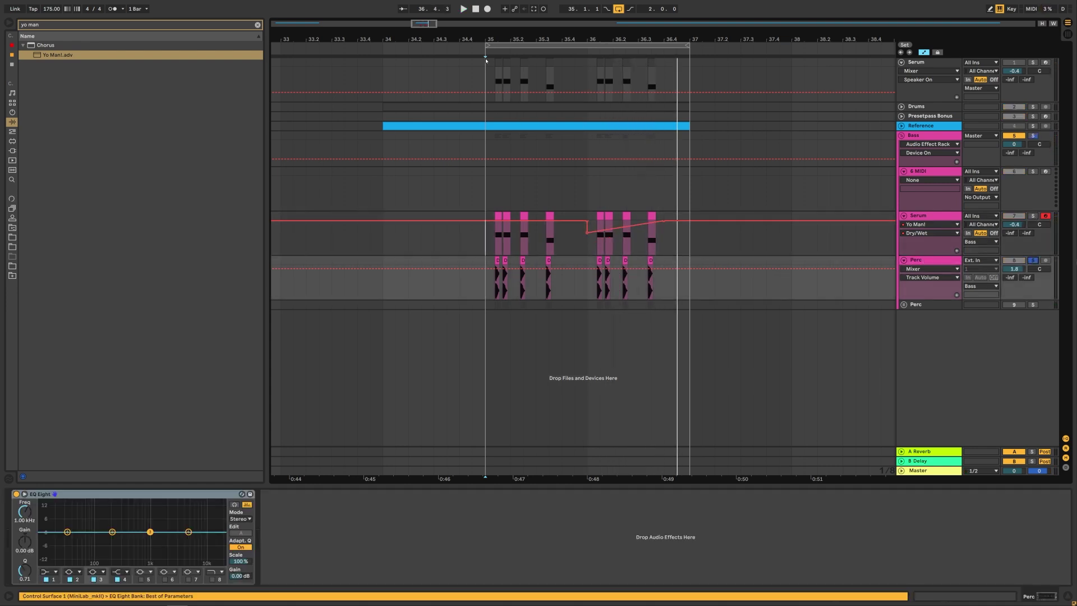
scroll(486, 60, up, 8)
click(464, 282)
key(space)
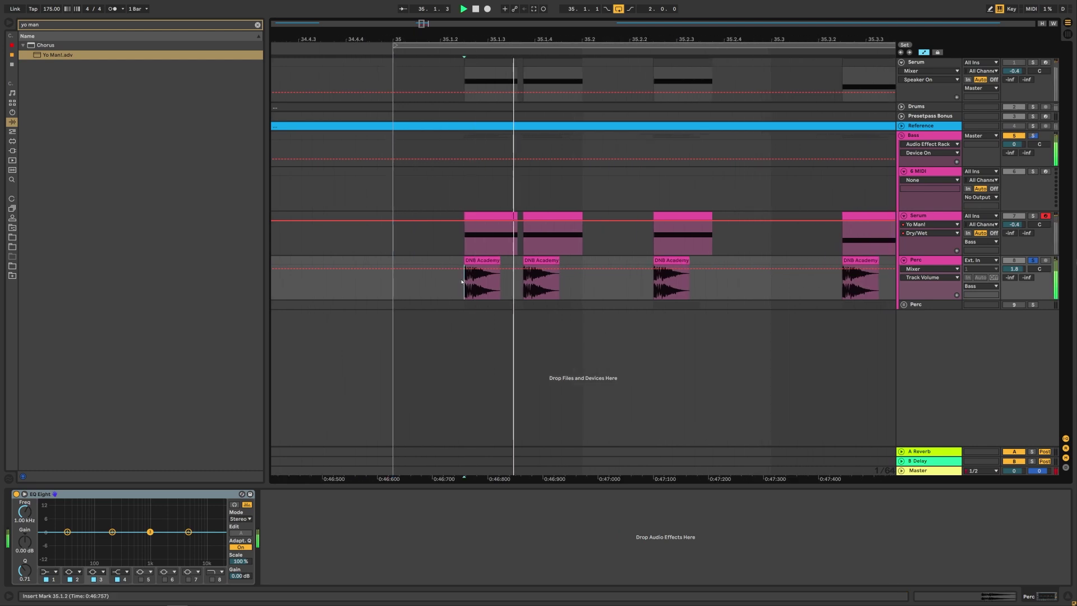
key(space)
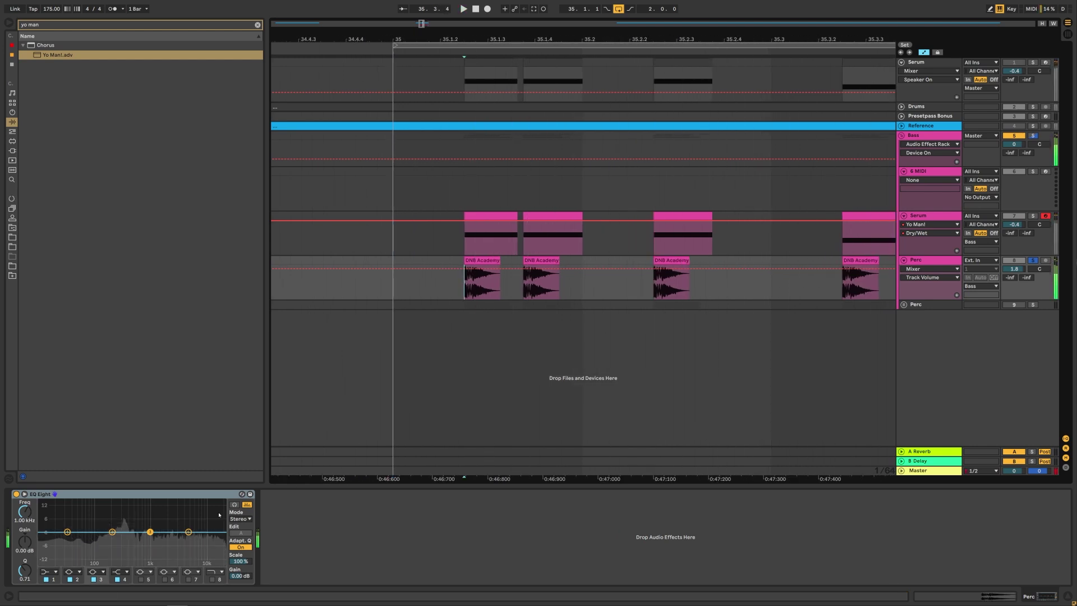
key(space)
key(space)
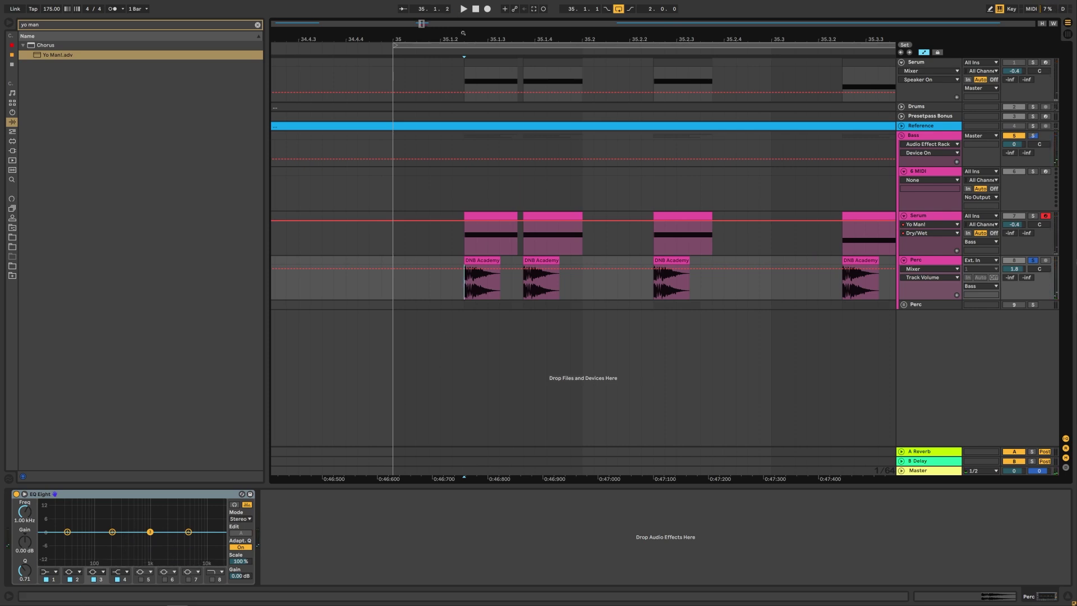
drag(463, 34, 468, 123)
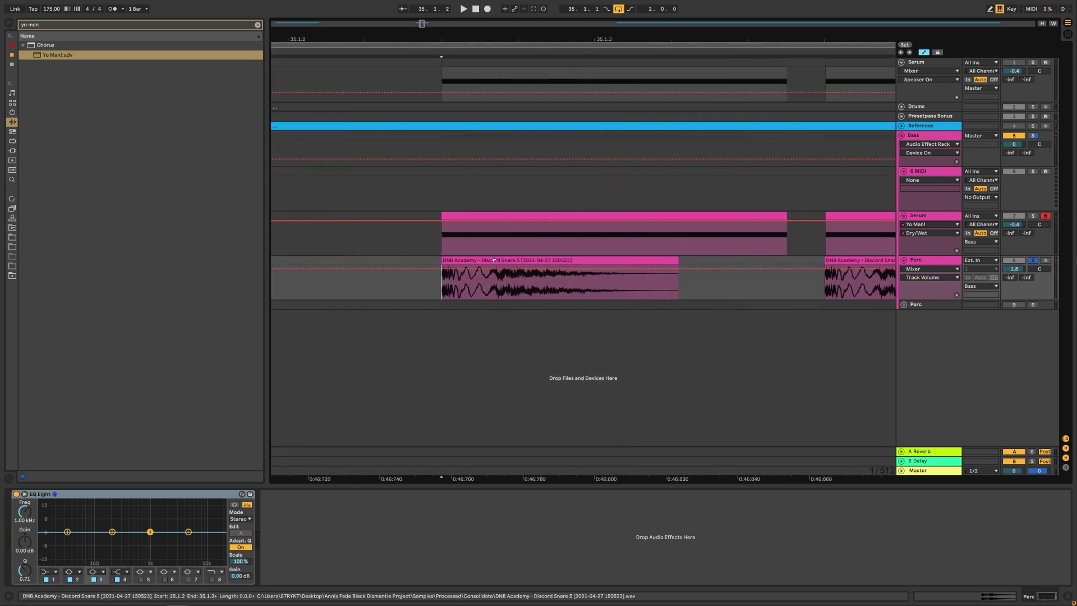
drag(500, 38, 466, 5)
scroll(468, 50, down, 5)
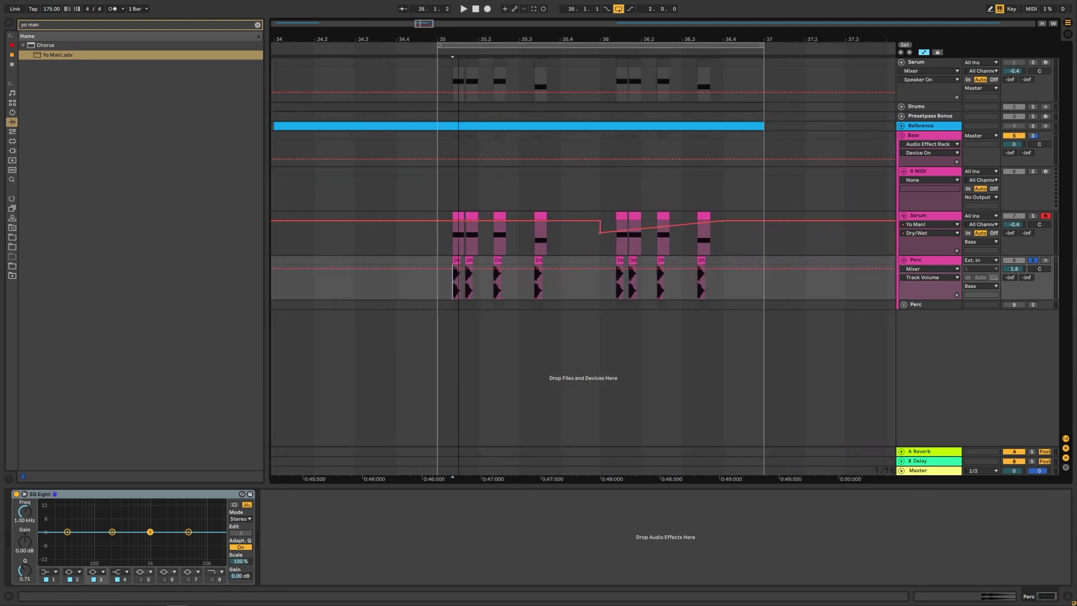
Step: Audition the Perc track alone and together with the soloed Serum track, and play the full mix from bar 34
key(space)
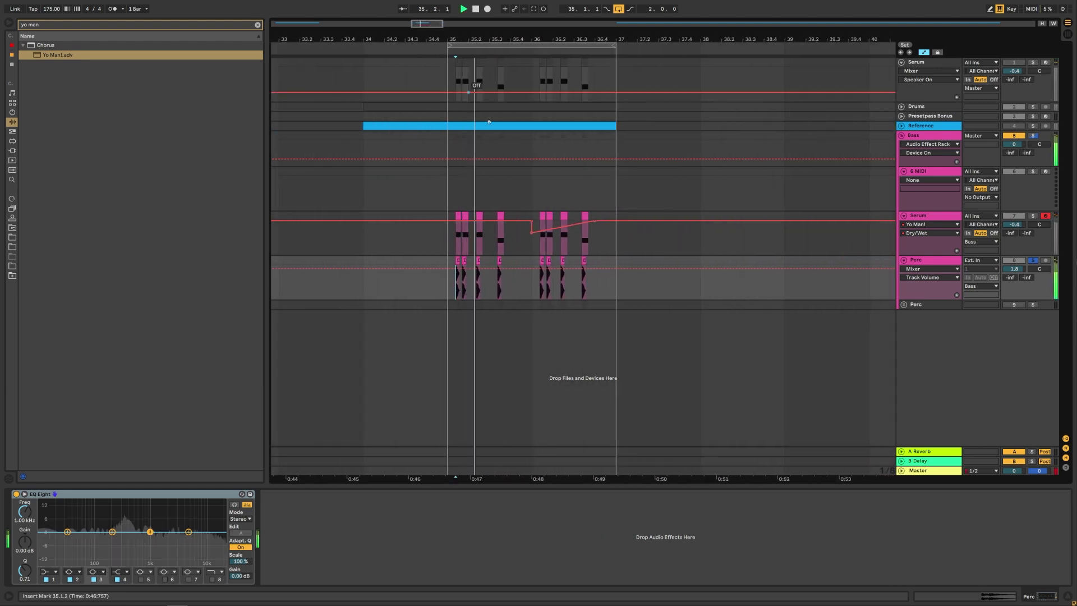
click(1029, 219)
key(space)
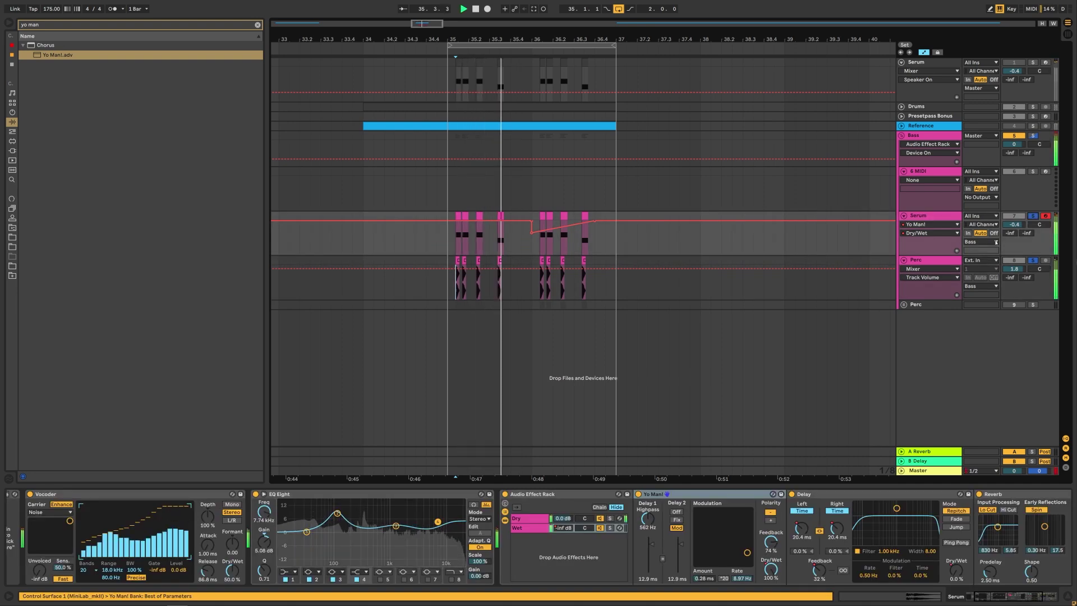
key(space)
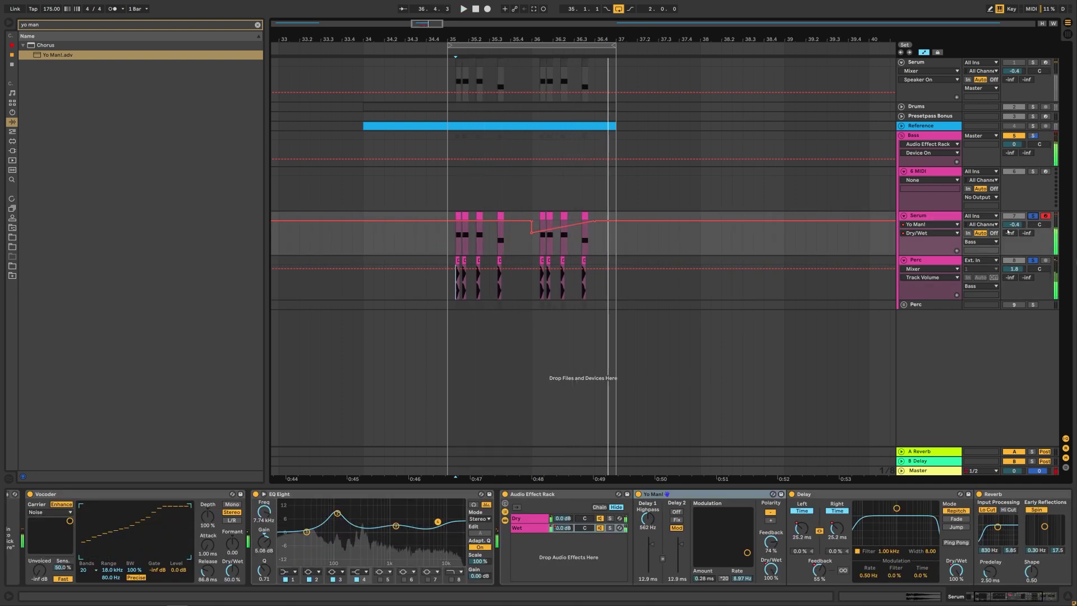
click(360, 185)
key(space)
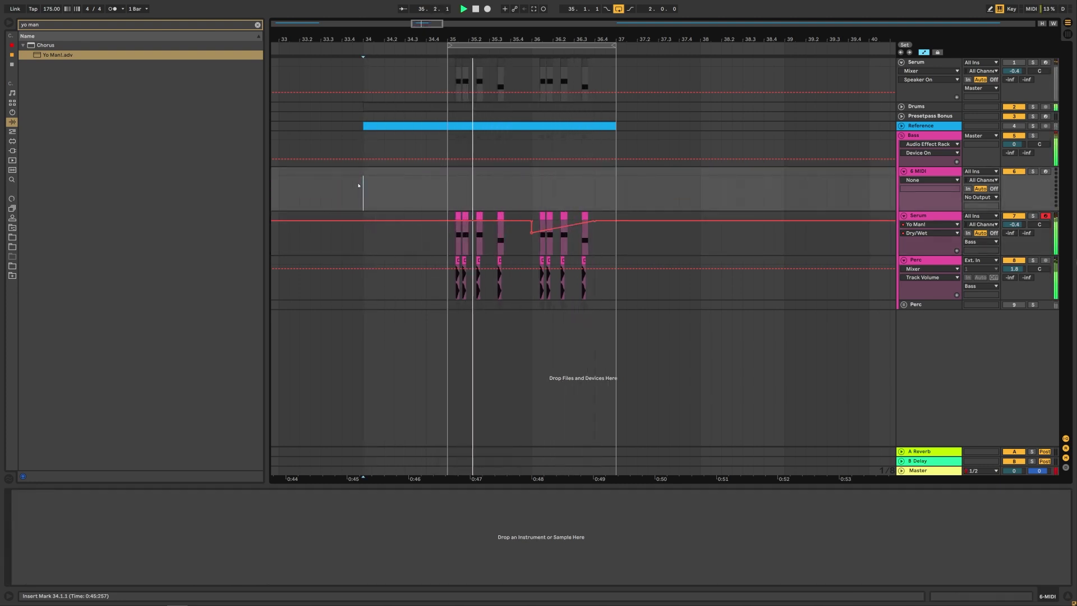
key(space)
Step: Open Serum's Oscillator A wavetable editor on the Serum track and transfer the waveform's harmonics into the FFT bins
click(445, 235)
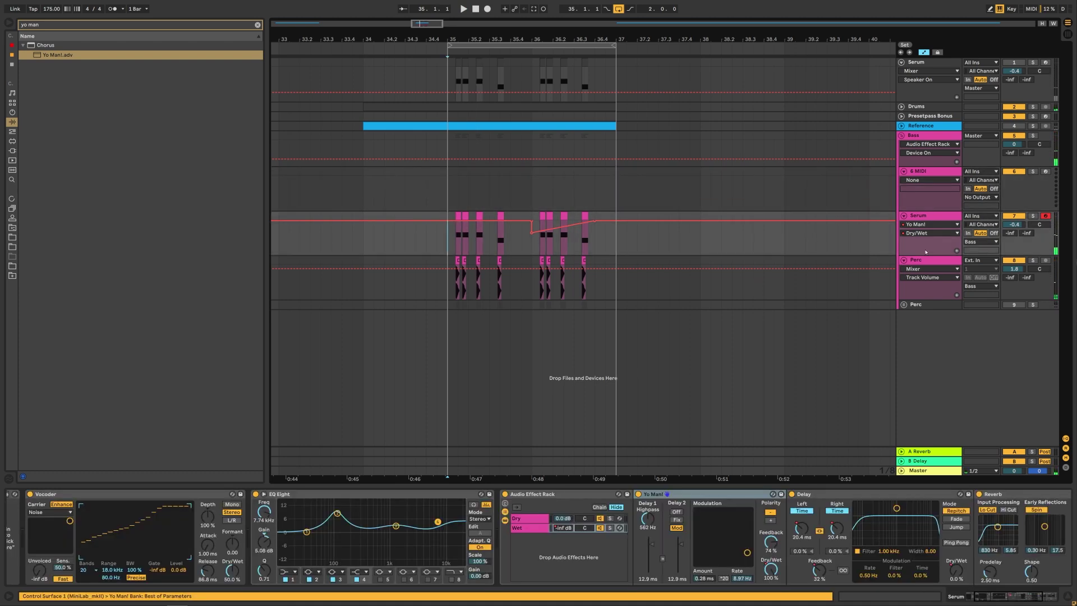
click(958, 600)
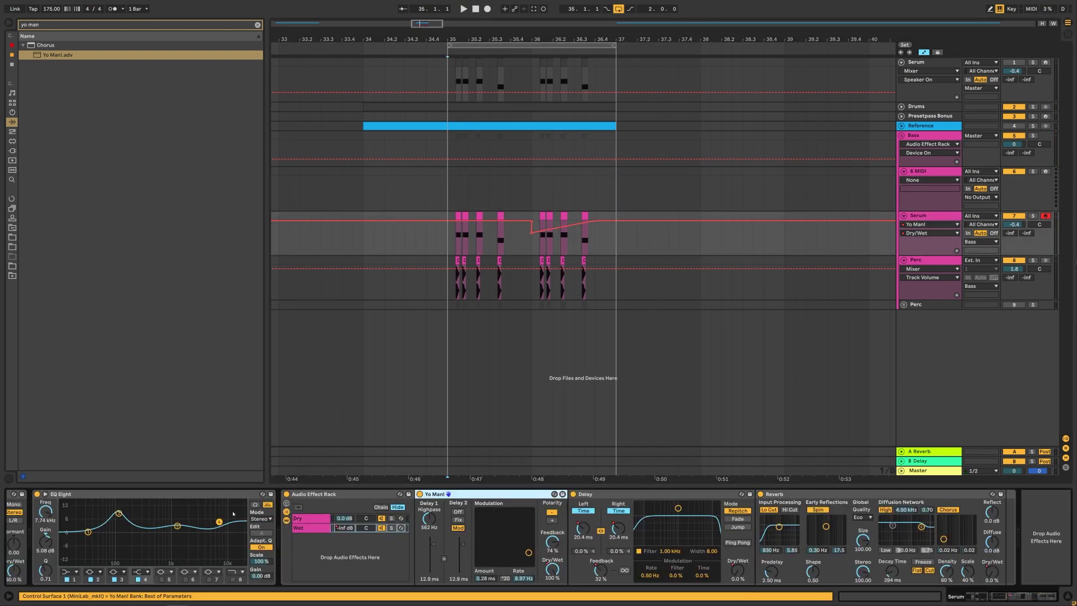
scroll(803, 587, up, 3)
click(32, 494)
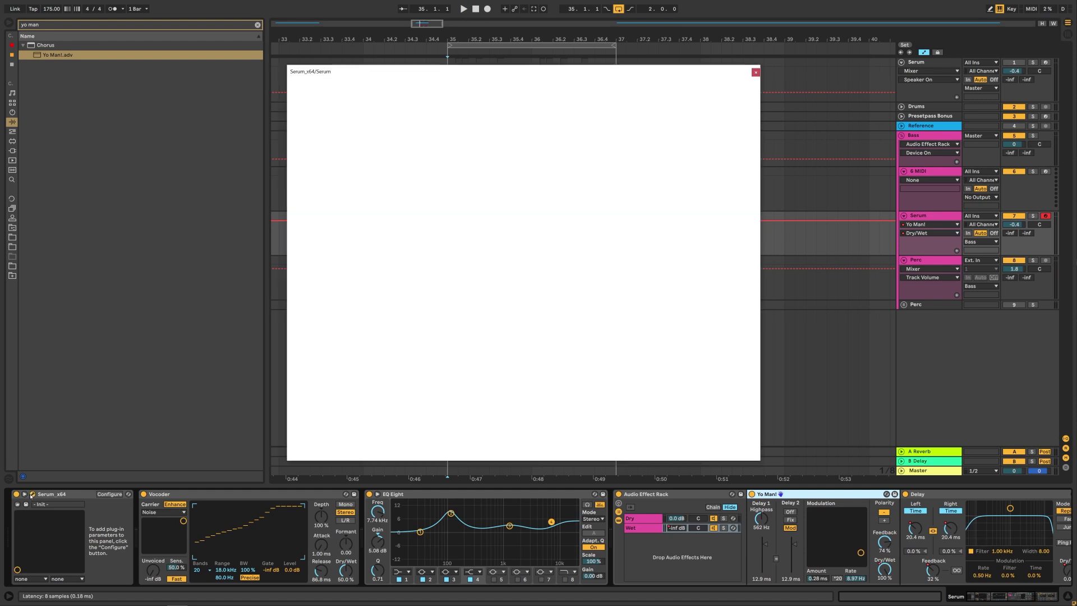
click(497, 160)
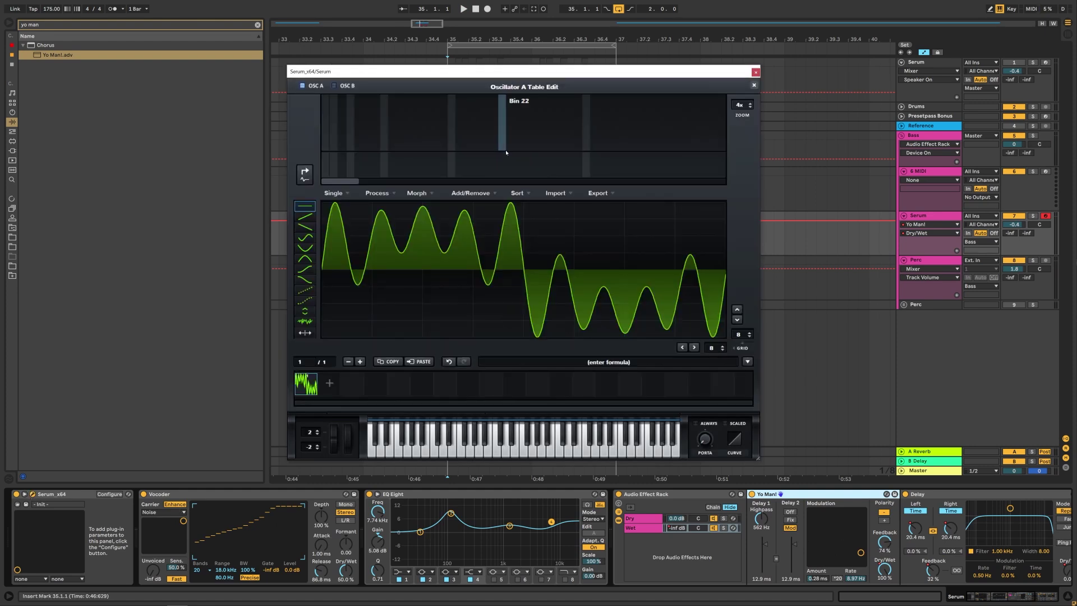
click(305, 174)
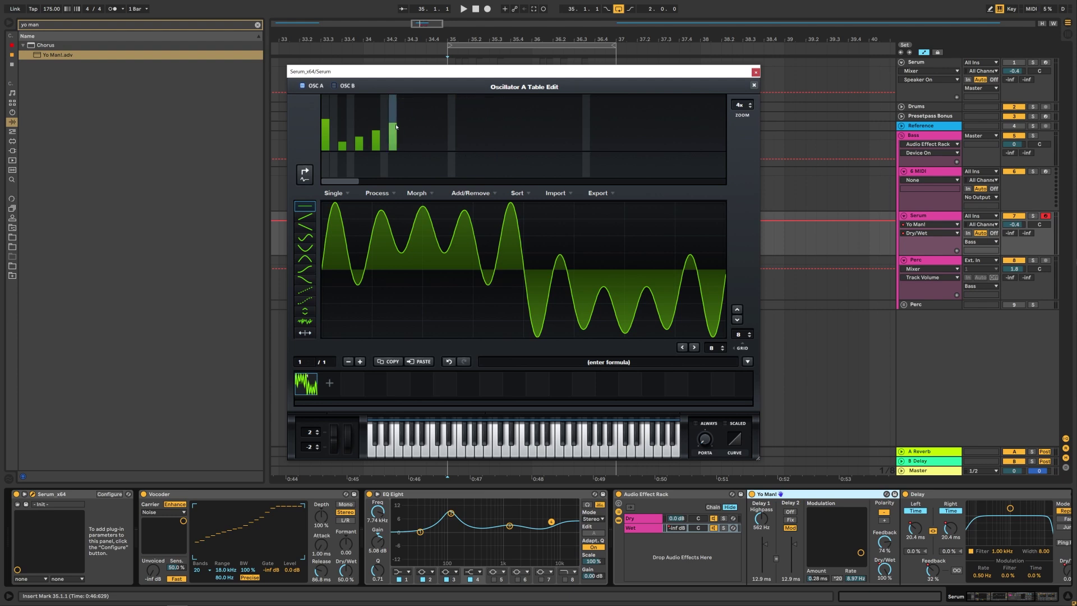
Step: Try one extra harmonic at bin 18 and another at bin 14, auditioning each and clearing it again
click(470, 113)
key(space)
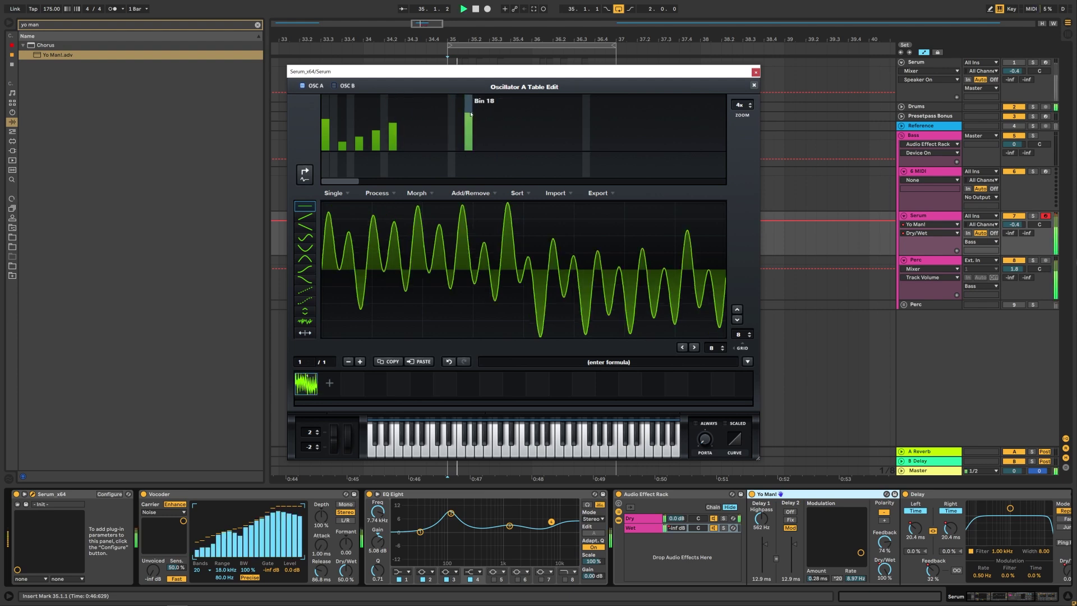
key(space)
drag(470, 113, 469, 158)
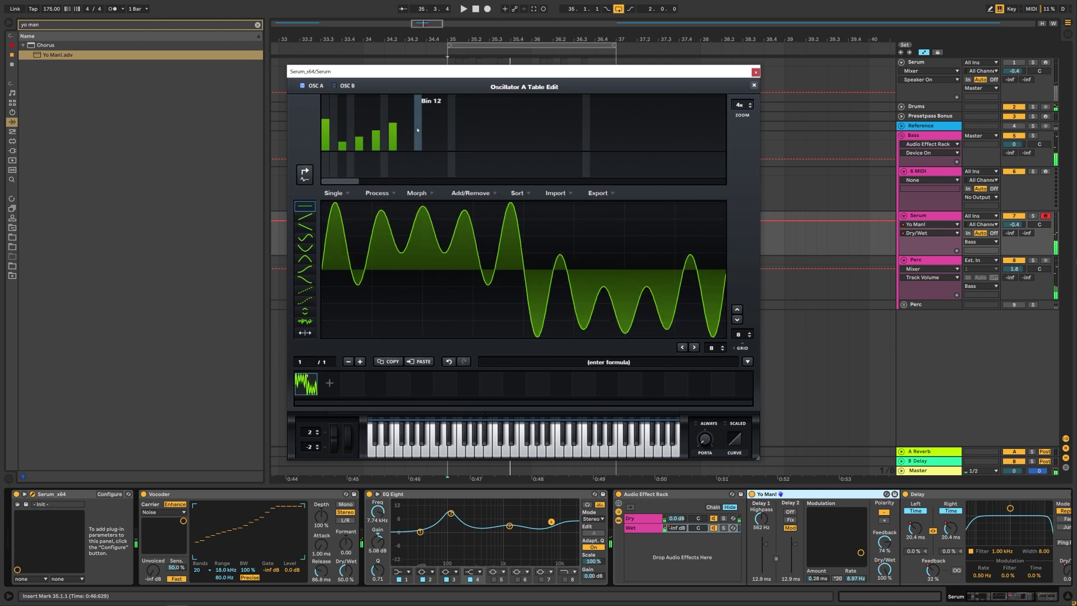
key(space)
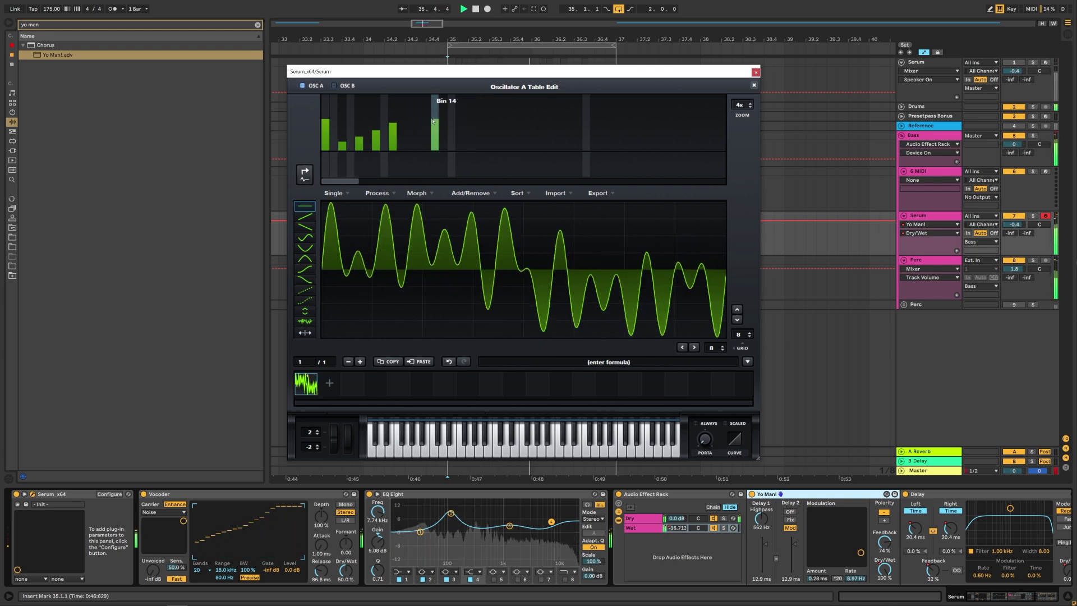
key(space)
drag(433, 122, 433, 160)
Step: Clear the harmonics above the fundamental and draw new ones at bins 4 and 7
drag(395, 126, 342, 158)
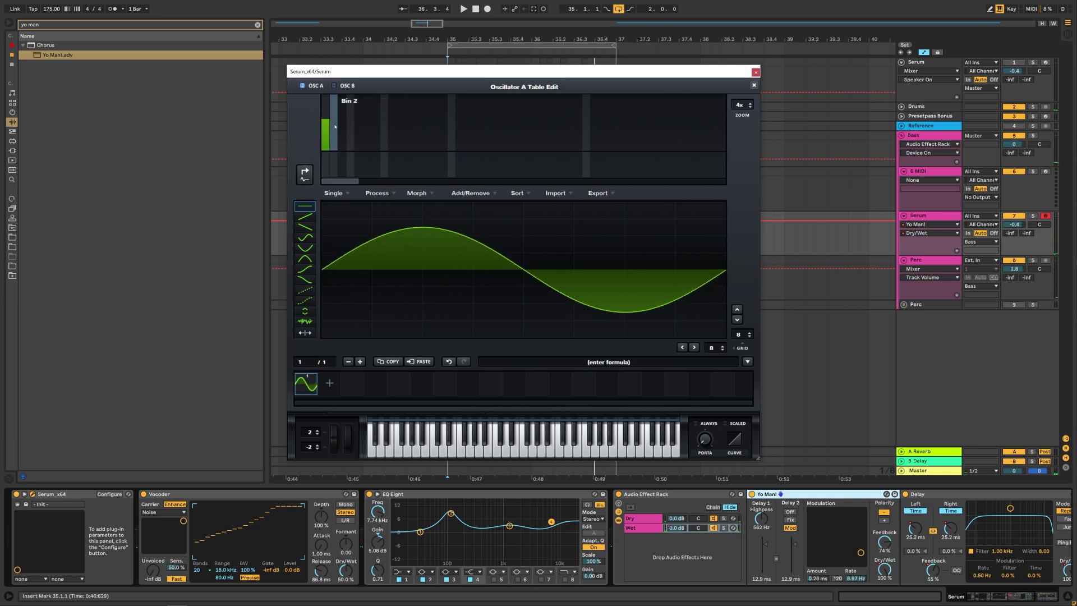
click(351, 116)
click(377, 130)
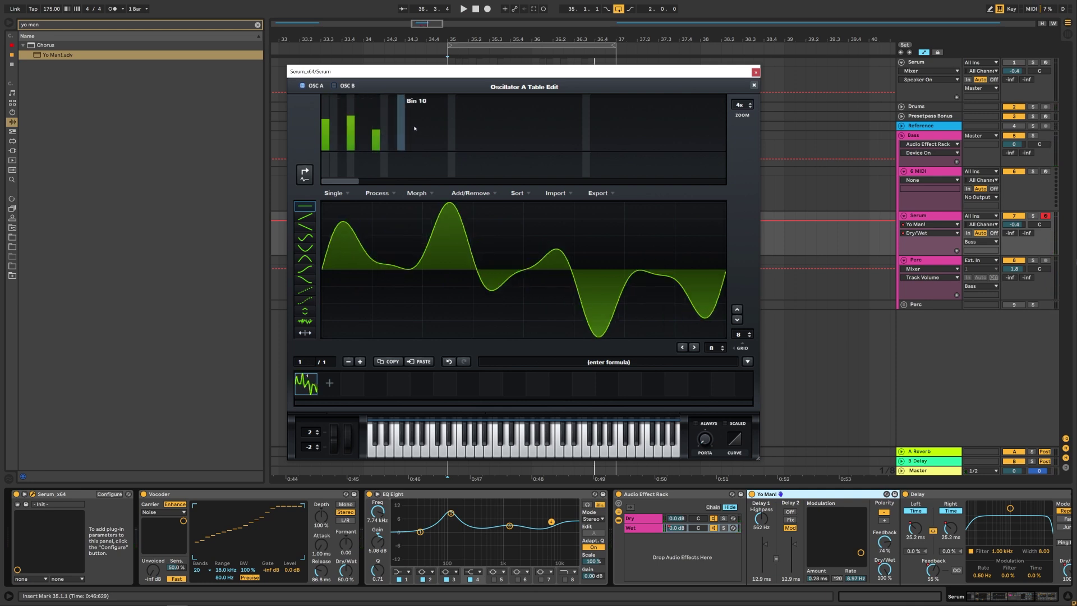
Step: Try extra harmonics at bins 13, 24, 19 and 16 one after another during playback, clearing each one
click(426, 119)
drag(424, 146, 424, 158)
click(520, 106)
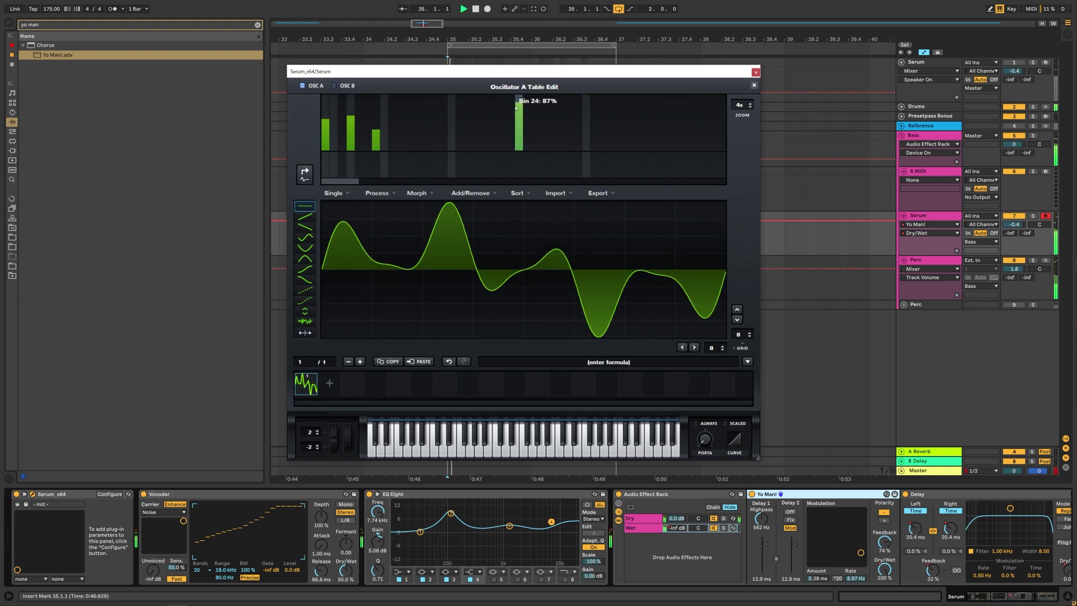
drag(519, 134, 520, 159)
click(477, 106)
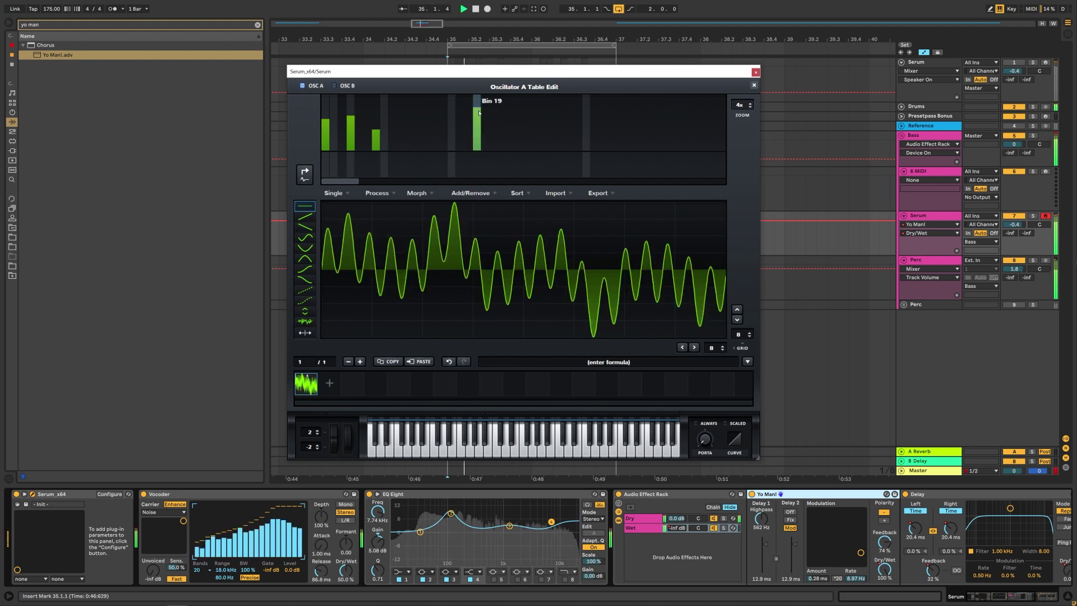
drag(477, 106, 478, 154)
click(455, 125)
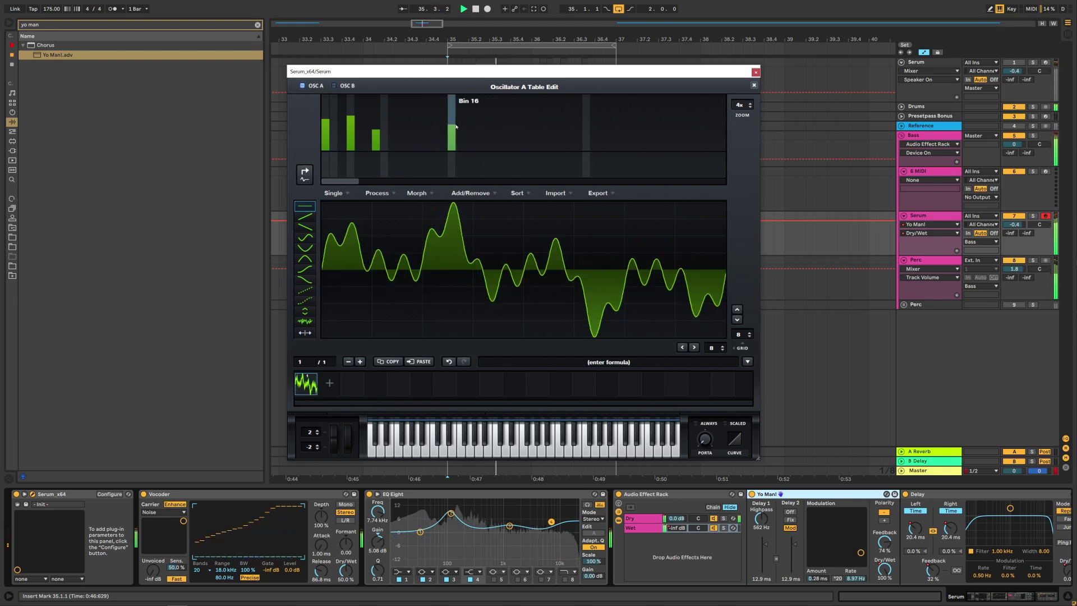
click(452, 150)
Step: Add a harmonic at bin 11, close the wavetable editor and bring up LFO 1
click(410, 116)
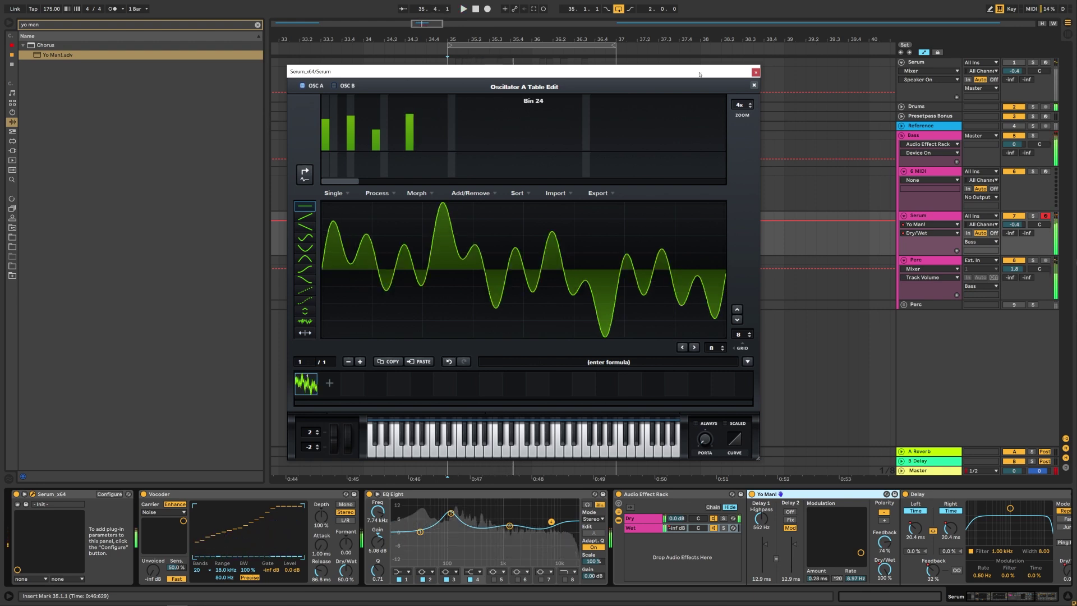
click(753, 86)
click(503, 286)
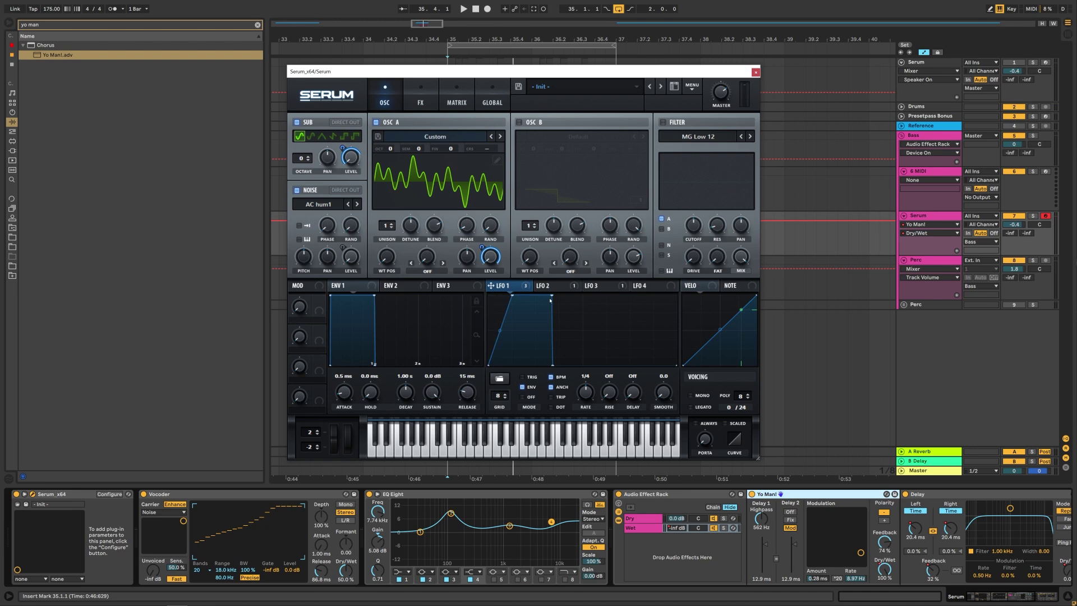
Step: Reshape LFO 1 into a rounded peak with a long falling tail, set its rate to one bar and audition it
drag(550, 300, 526, 345)
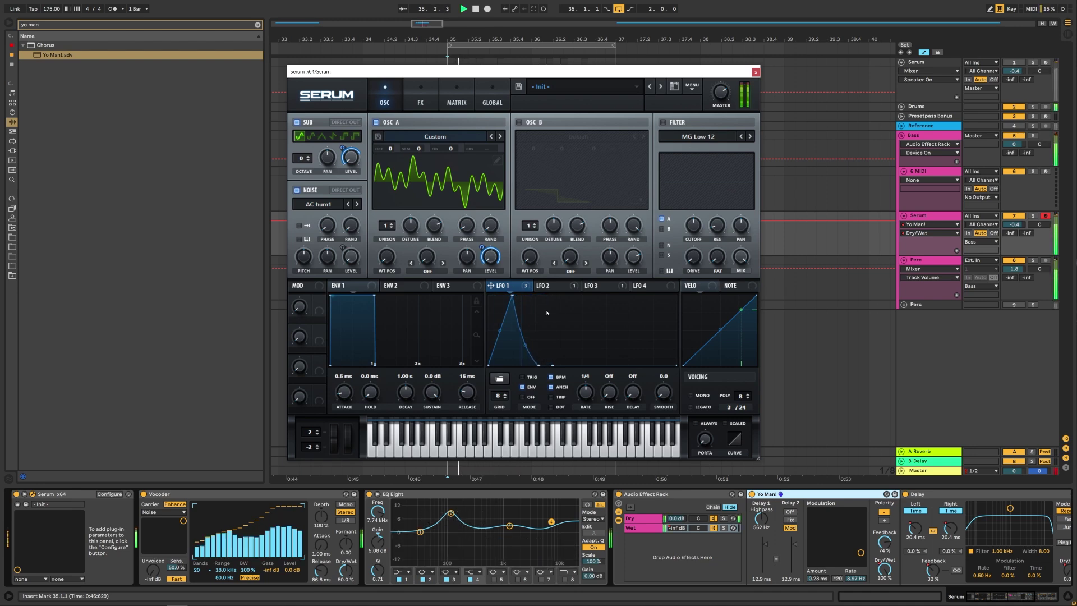
drag(752, 74, 716, 78)
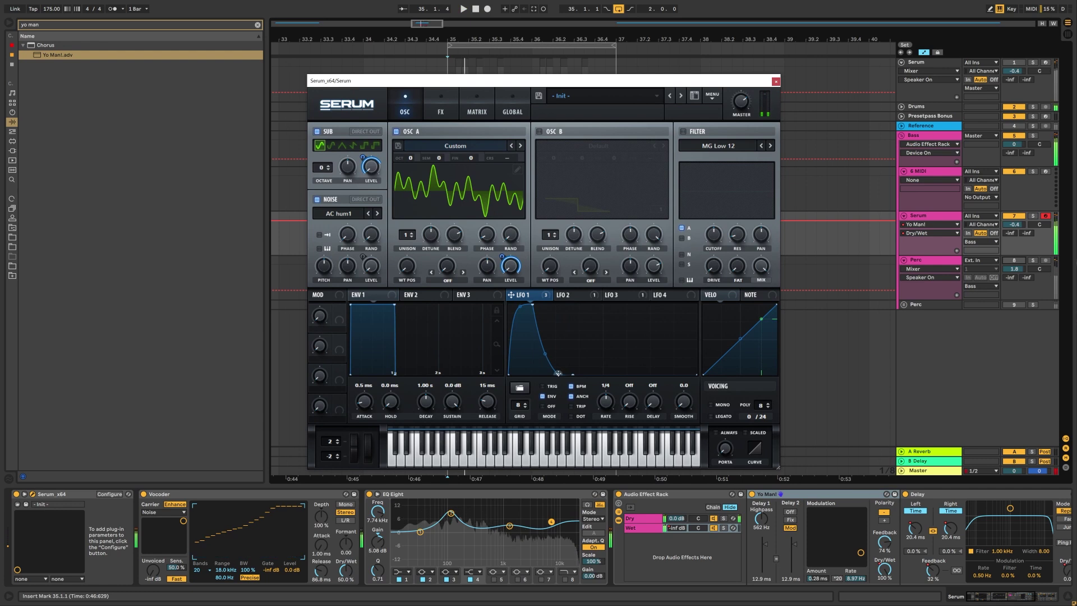
drag(559, 373, 560, 305)
key(space)
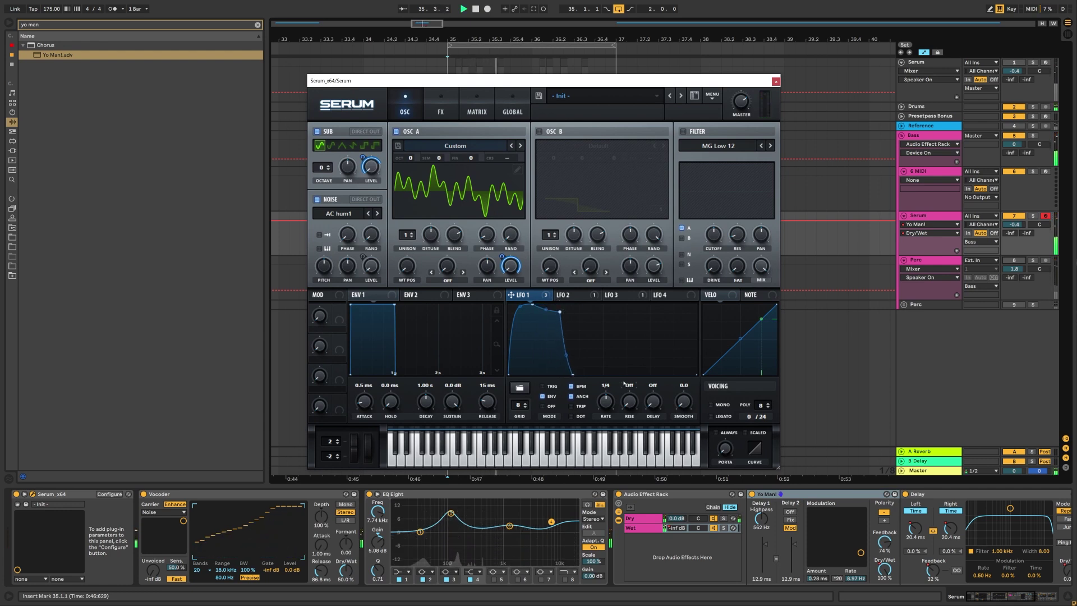
key(space)
key(space)
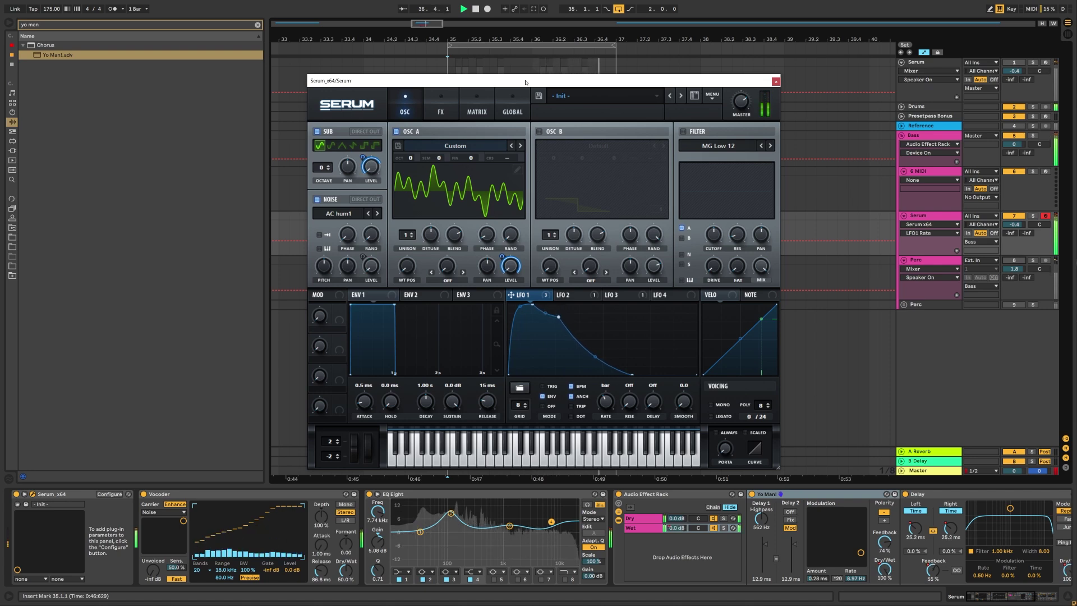
Step: Add a harmonic at bin 16 and lower bin 11 in oscillator A's wavetable, and set LFO 1's rate to 1/2
drag(526, 82, 535, 51)
click(479, 236)
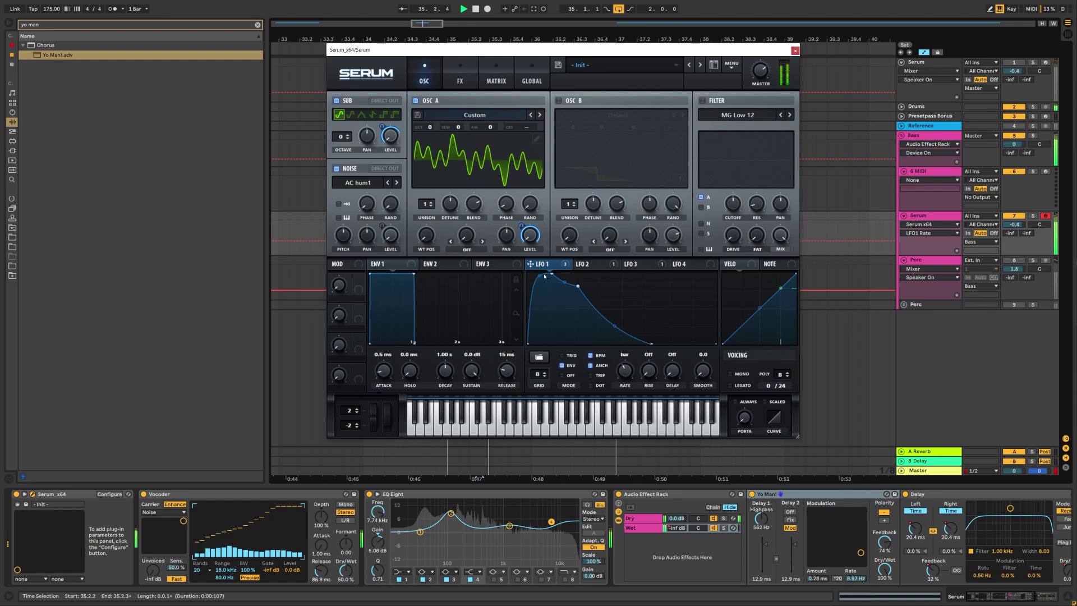
click(537, 139)
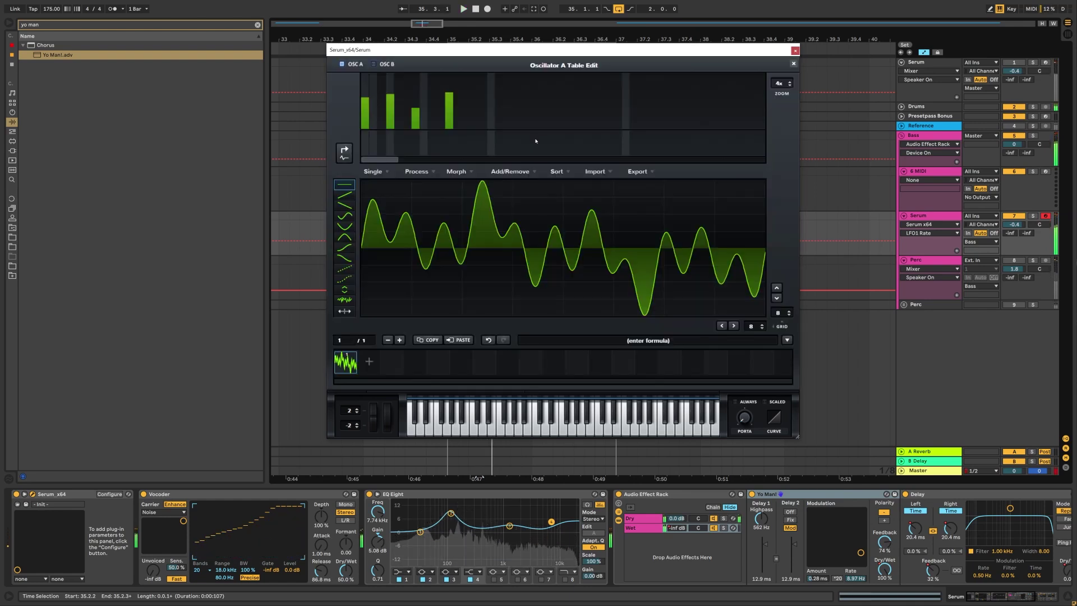
click(490, 101)
key(space)
click(450, 117)
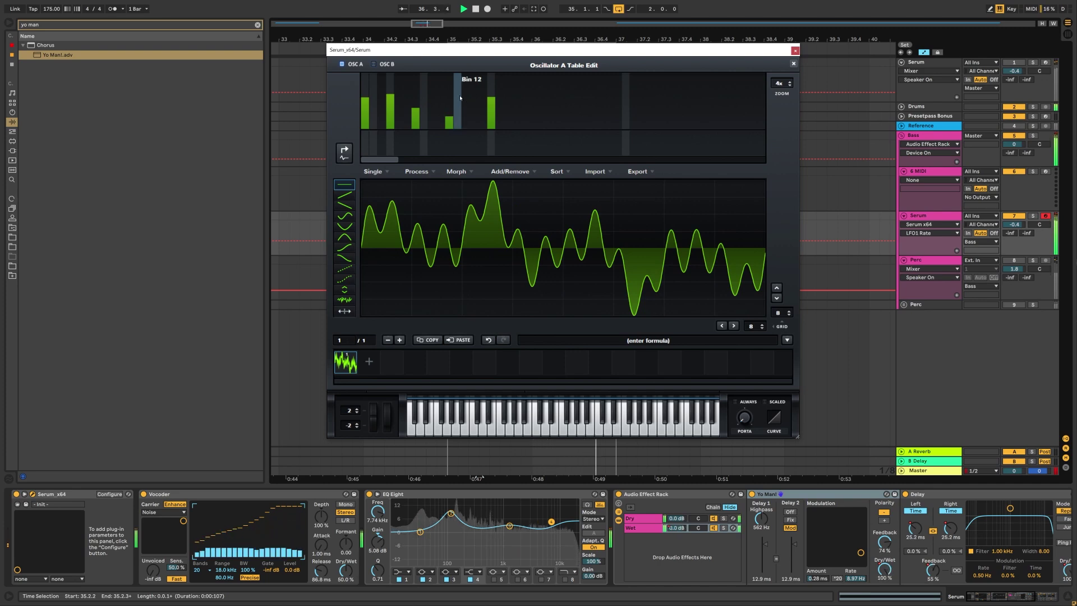
drag(474, 55, 502, 57)
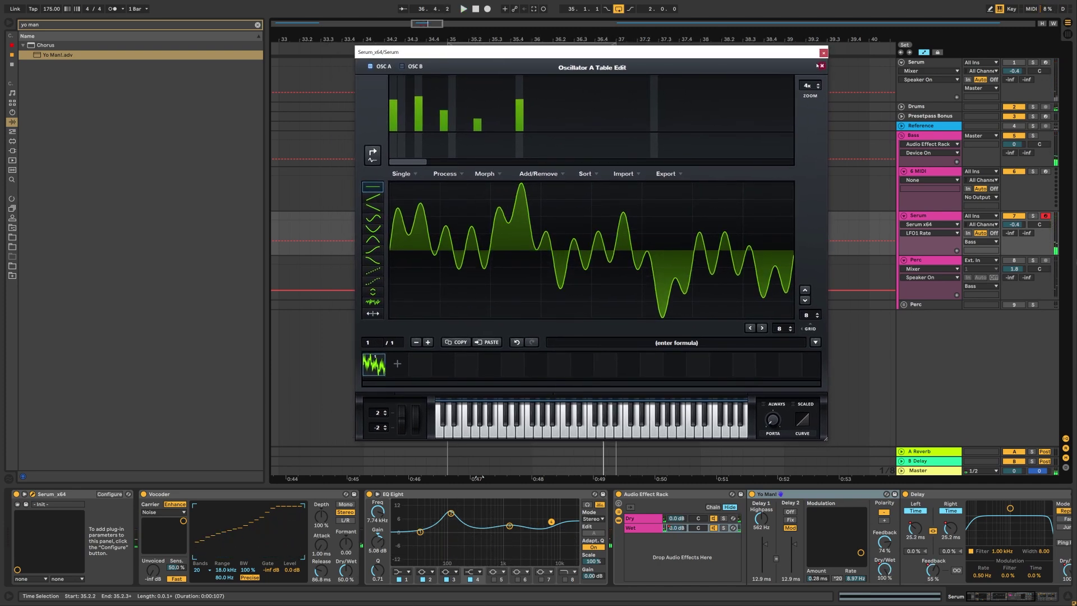
click(822, 65)
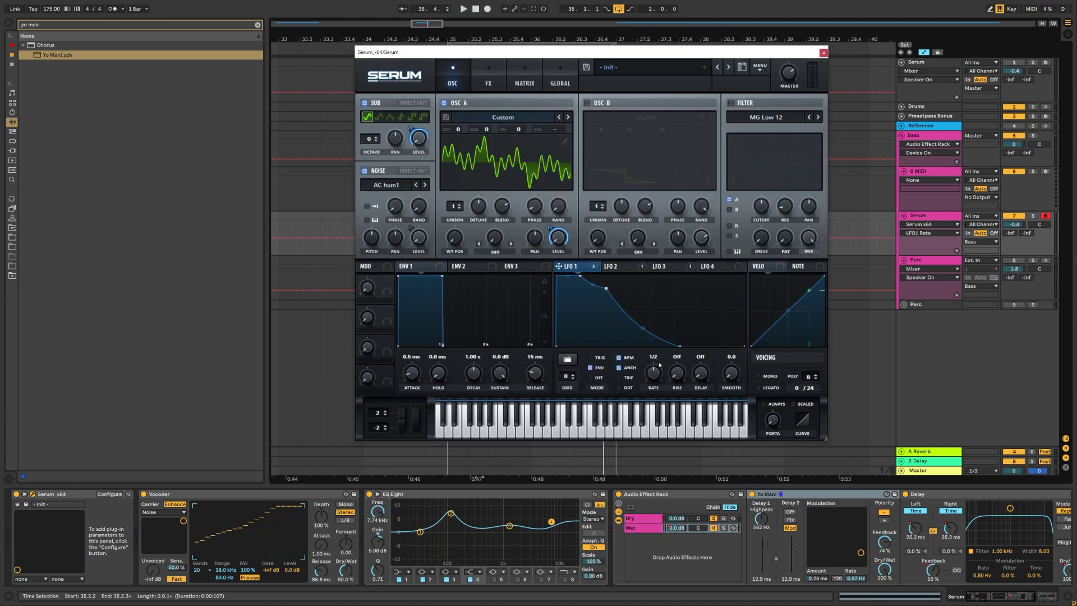
Step: Consolidate the Serum track's MIDI clips from bar 35 to bar 37 into one clip and open its notes
drag(497, 56, 501, 379)
drag(448, 216, 612, 216)
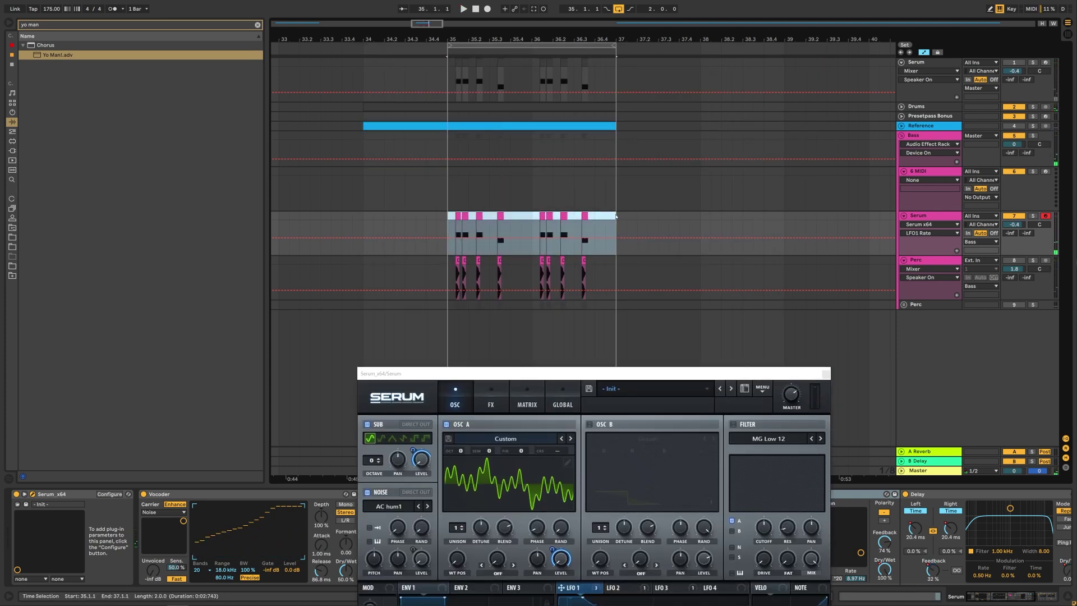
key(ctrl+j)
double_click(614, 217)
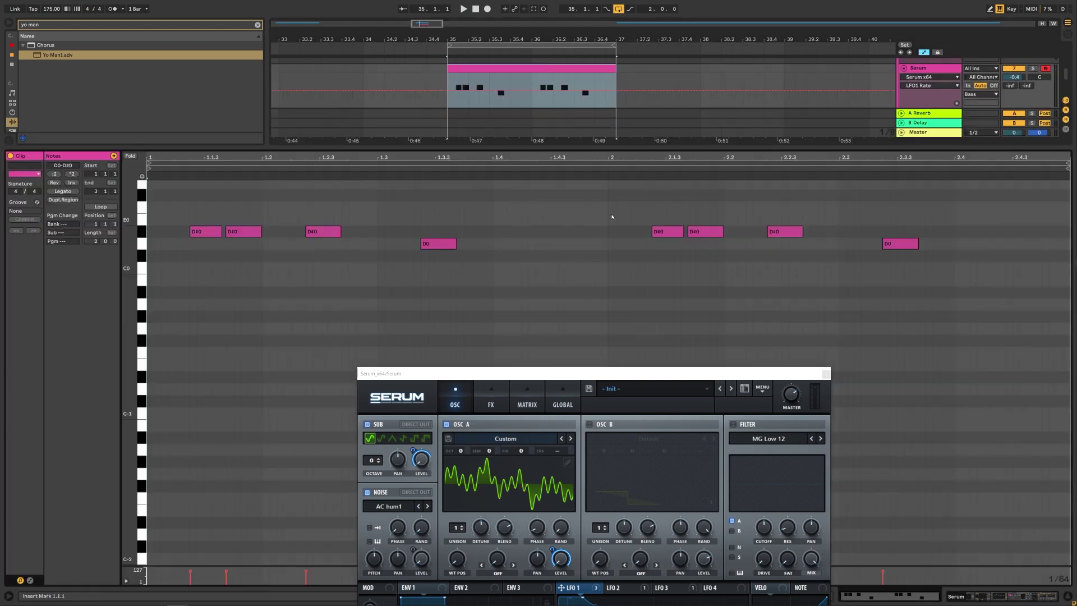
Step: Lengthen the first D#0 note over the second one and extend the third to beat 1.3, and play the loop
drag(221, 231, 266, 230)
drag(340, 231, 378, 230)
key(space)
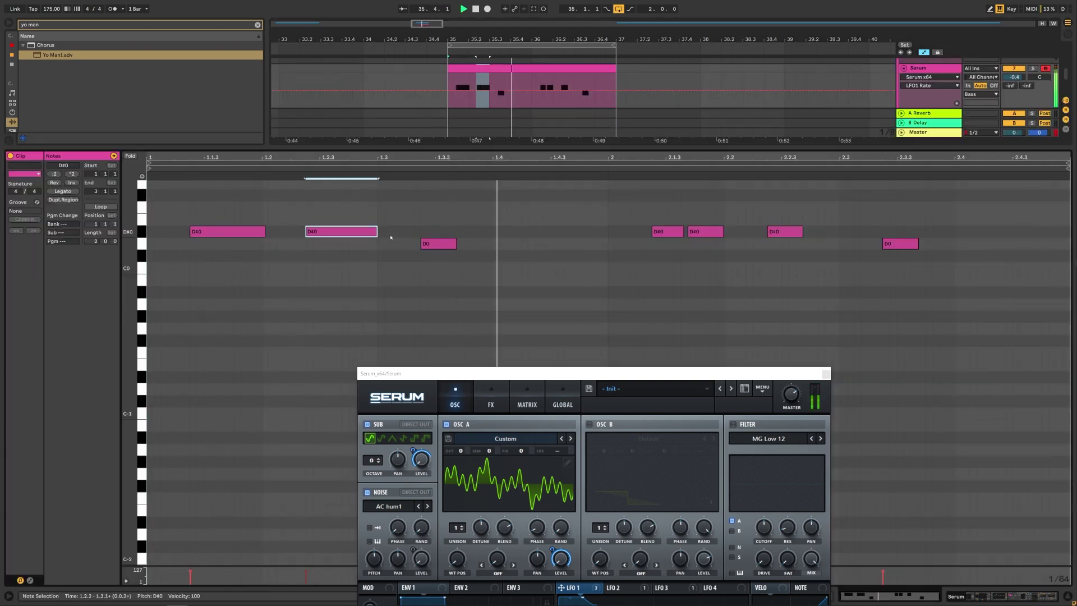
Step: Shorten LFO 1 to a single decay from full level at the start to zero about a quarter in, auditioning the curve
drag(484, 373, 625, 79)
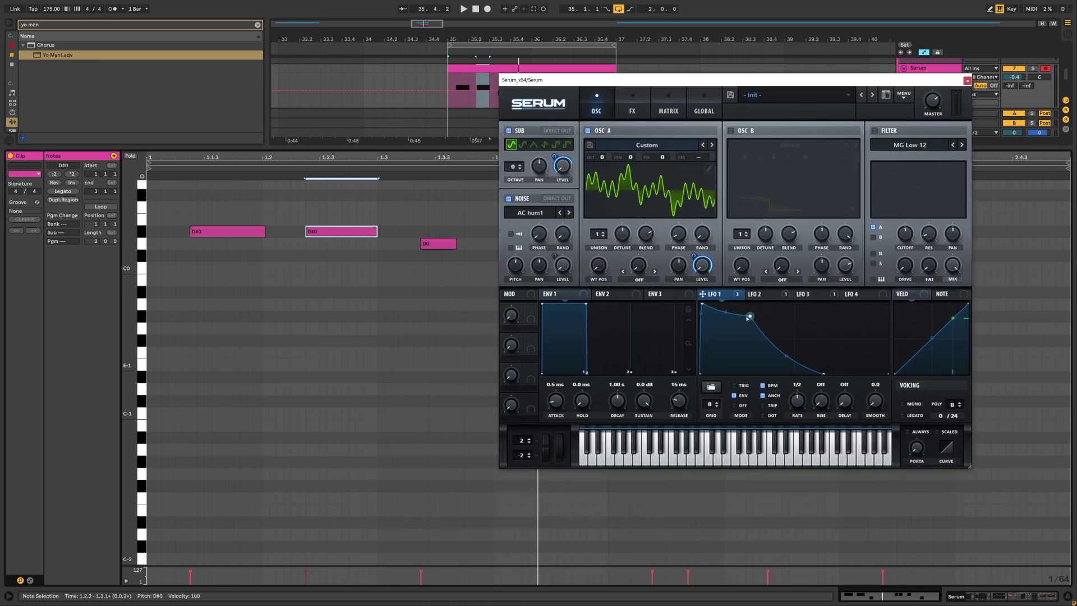
drag(748, 318, 751, 372)
key(space)
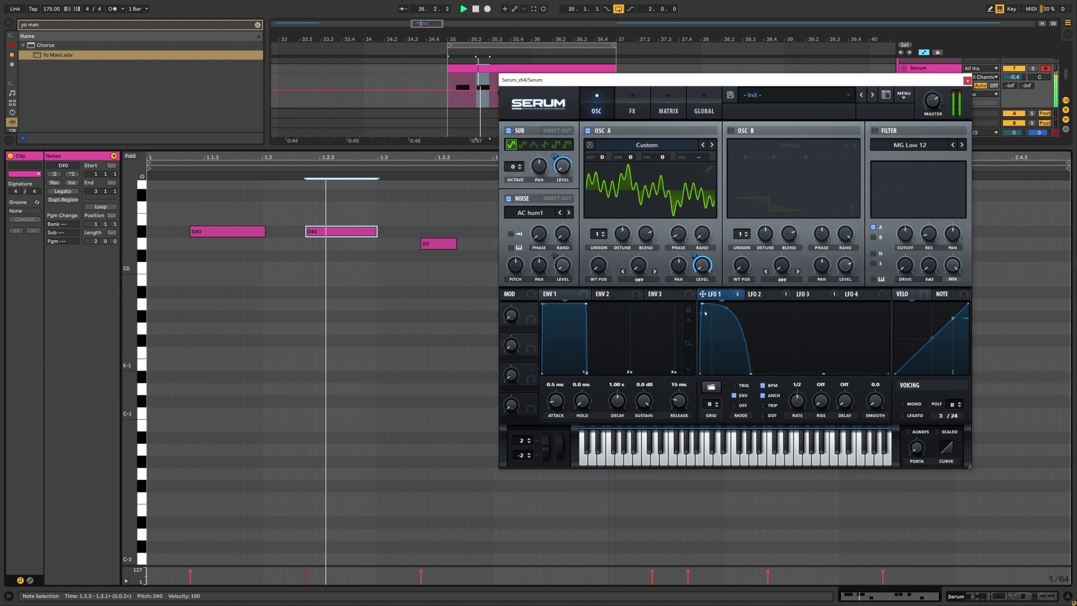
drag(702, 304, 736, 327)
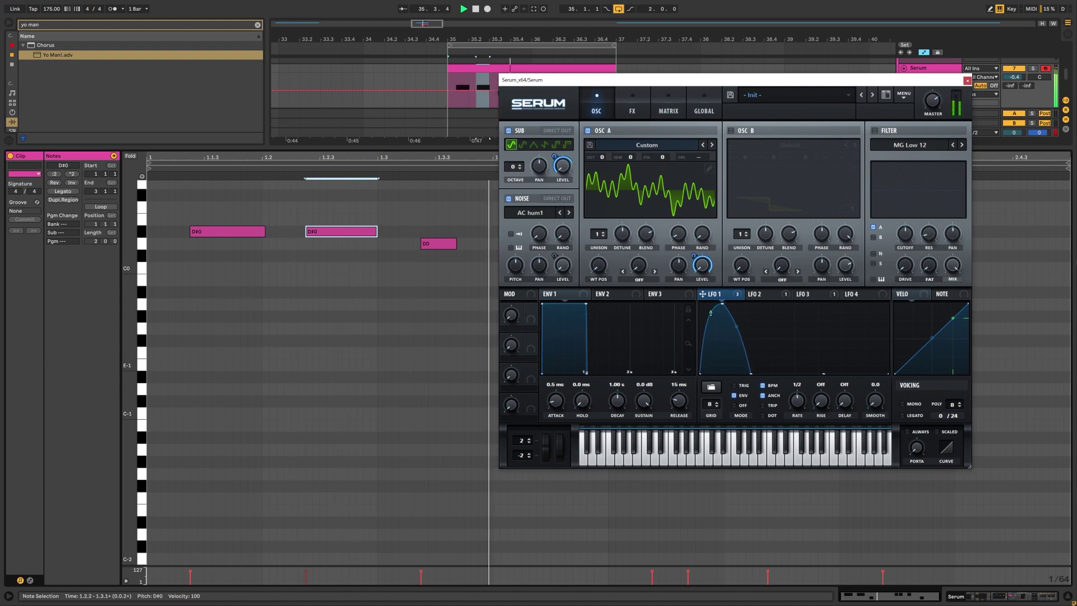
key(space)
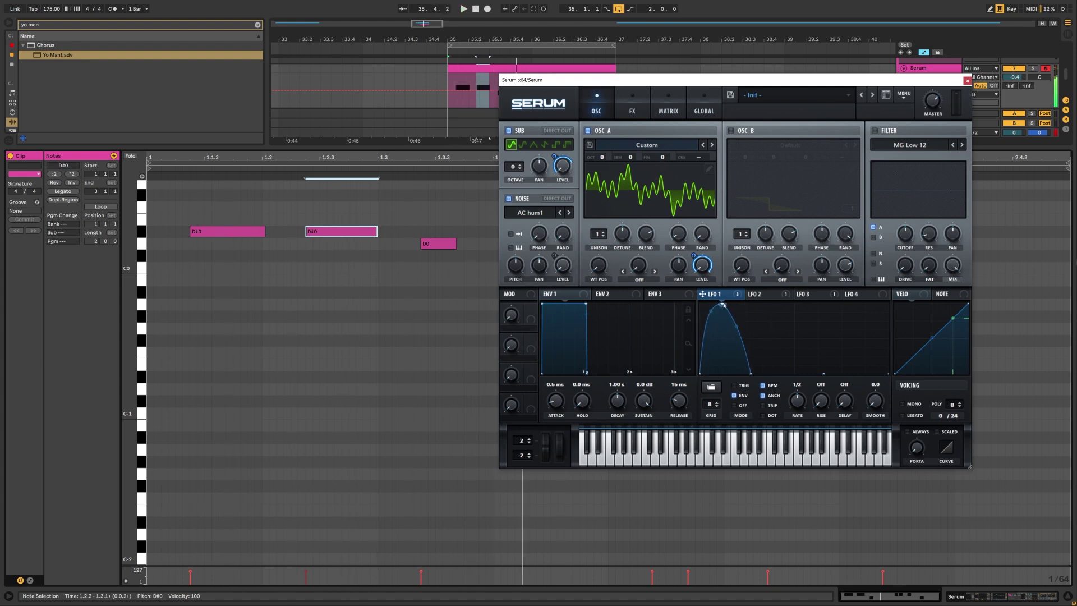
drag(724, 304, 724, 327)
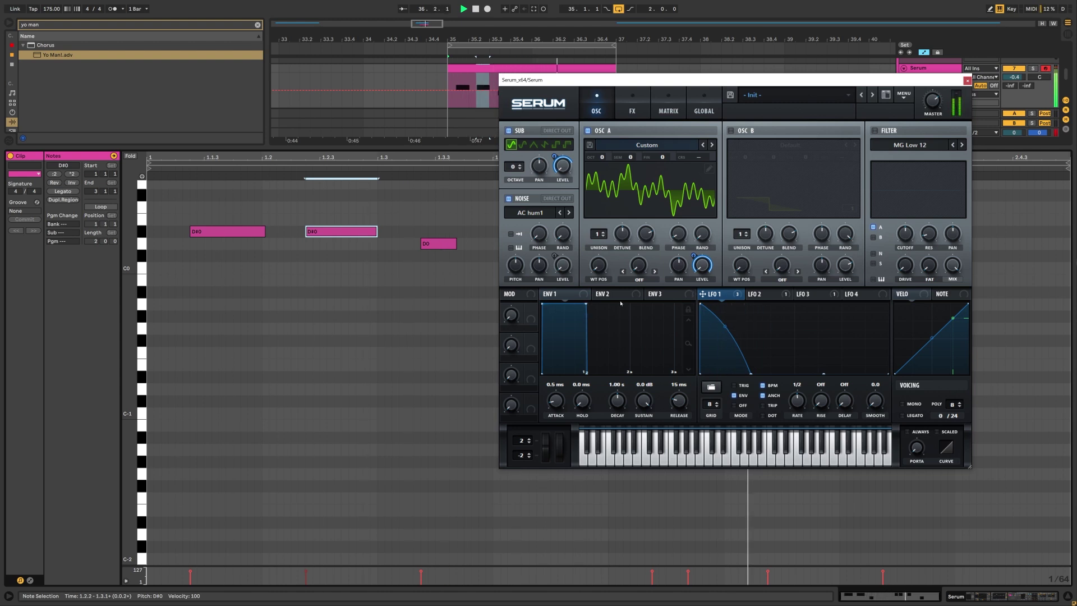
key(space)
Step: Shorten the opening D#0 note, place a short D#0 note right behind it and audition the pattern
drag(265, 231, 215, 232)
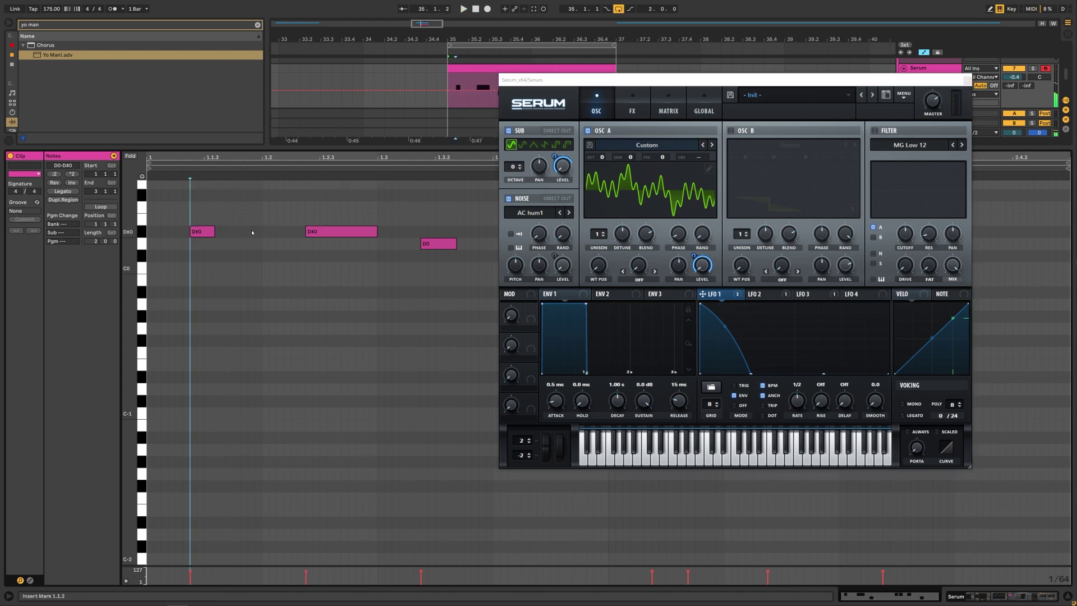
click(206, 235)
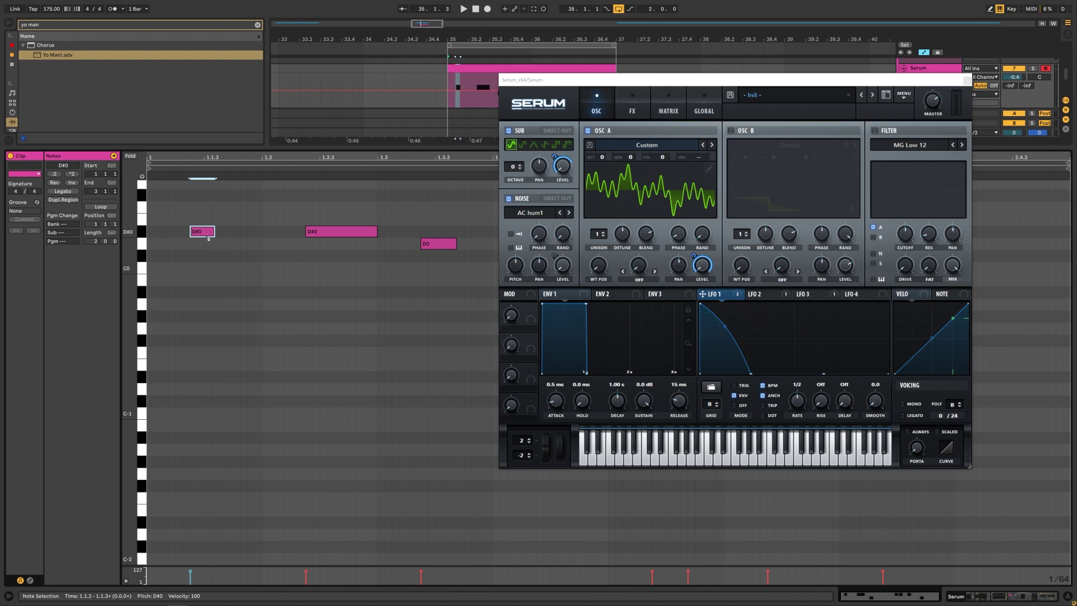
mouse_move(209, 238)
mouse_down()
mouse_move(246, 238)
mouse_move(219, 232)
mouse_up()
key(space)
key(space)
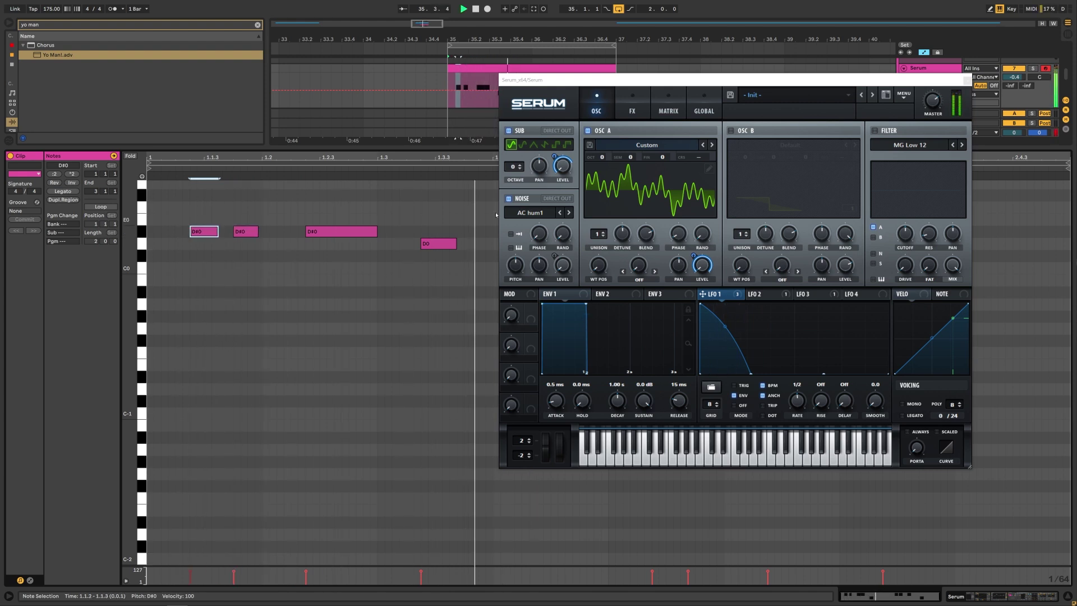
Step: Try an extra harmonic at bin 27 in oscillator A's wavetable and close the wavetable editor
click(709, 169)
click(757, 131)
key(space)
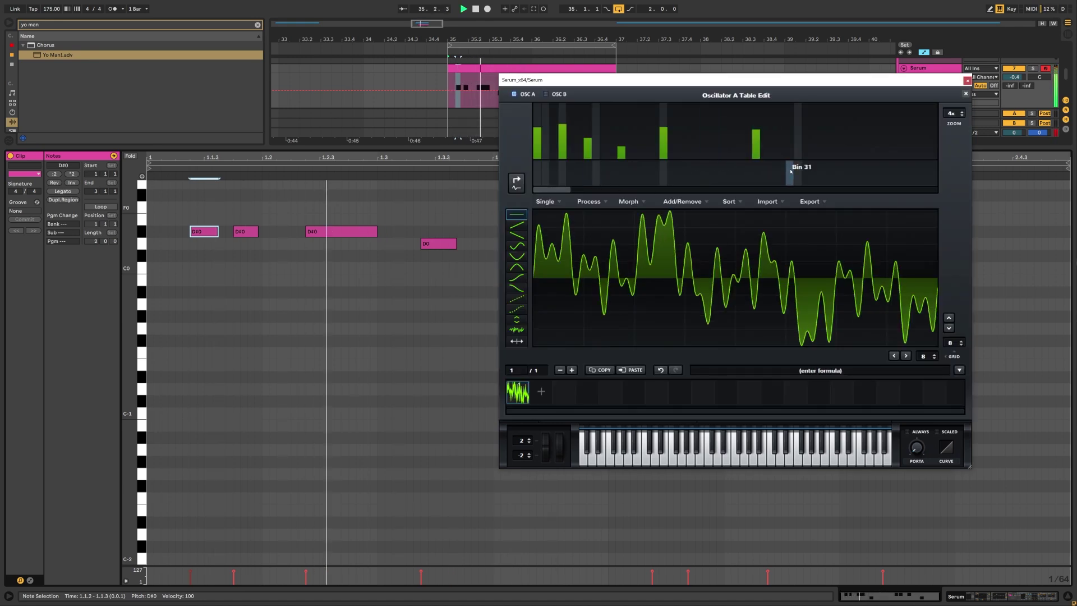
click(966, 93)
Step: Check Serum's effects rack during playback and return to the oscillator page
click(633, 108)
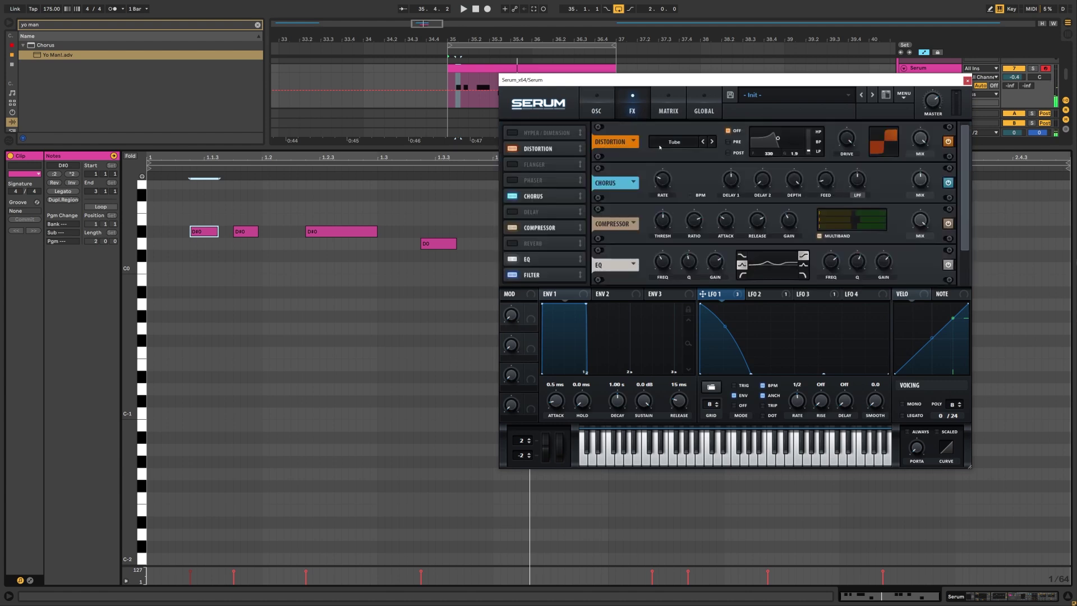
key(space)
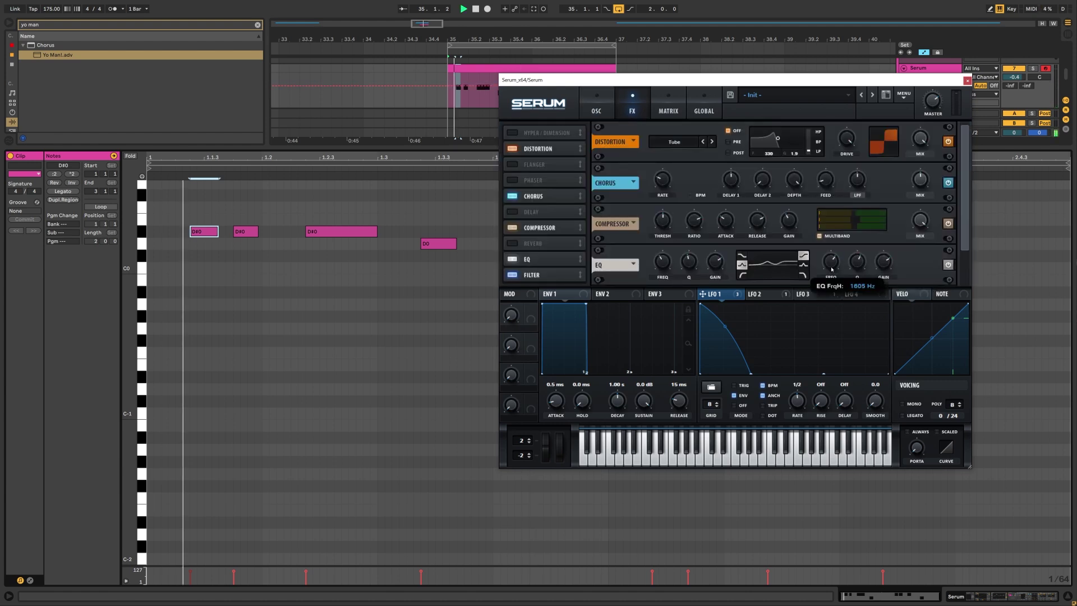
click(596, 95)
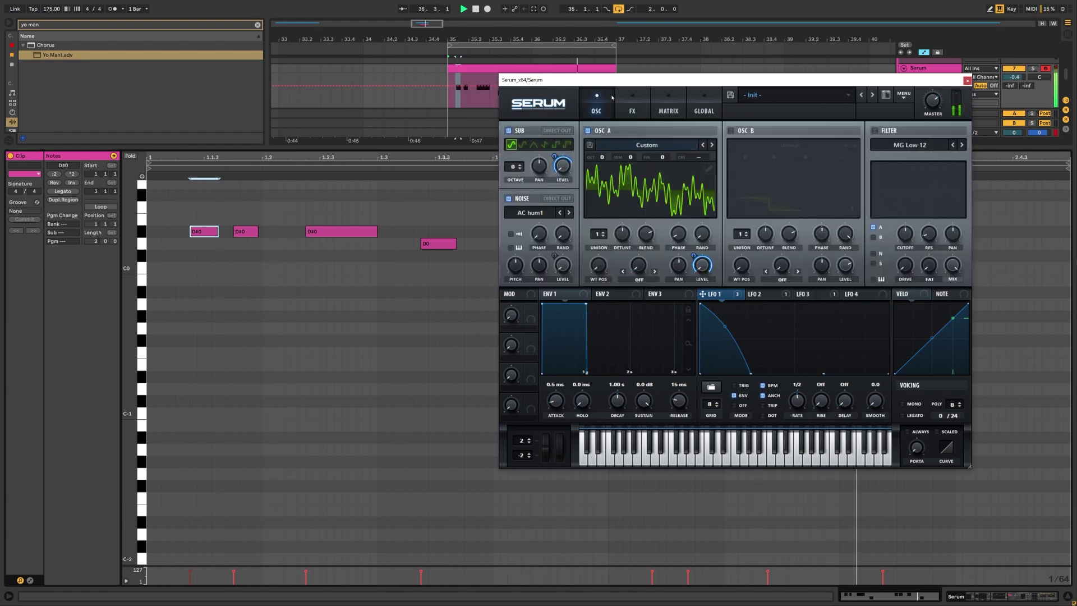
Step: Replace the bin 27 harmonic in oscillator A's wavetable with one at bin 21 and audition the sound
click(709, 168)
key(space)
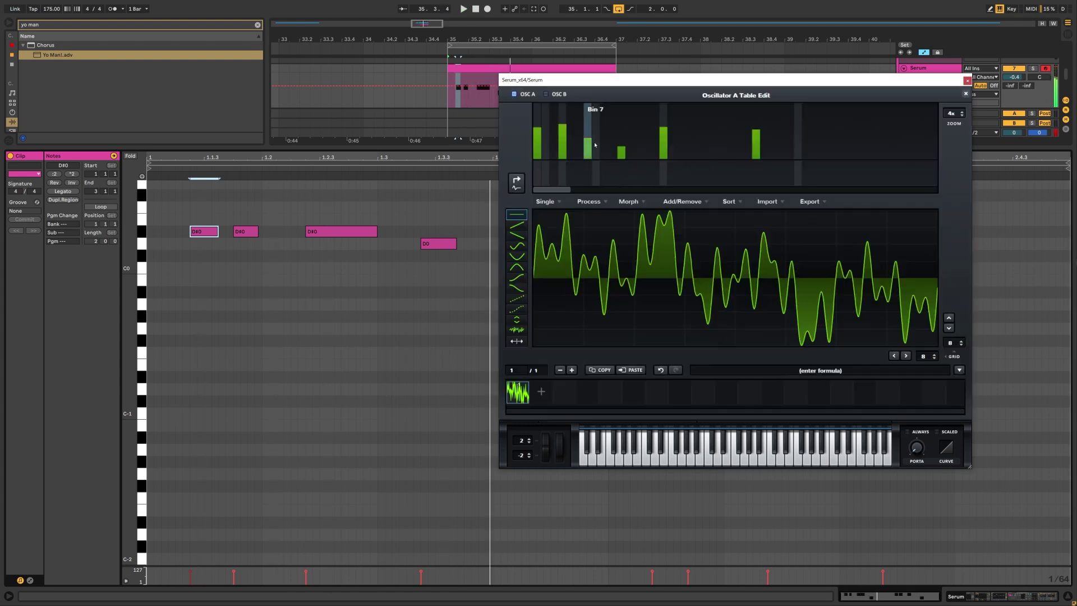
drag(756, 140, 755, 174)
key(space)
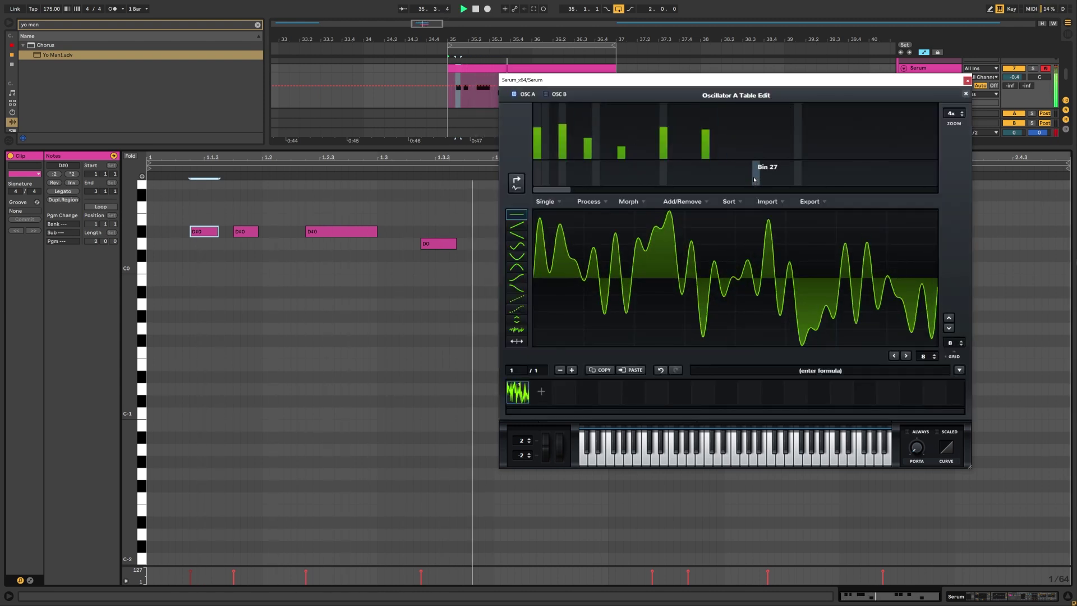
click(966, 94)
key(space)
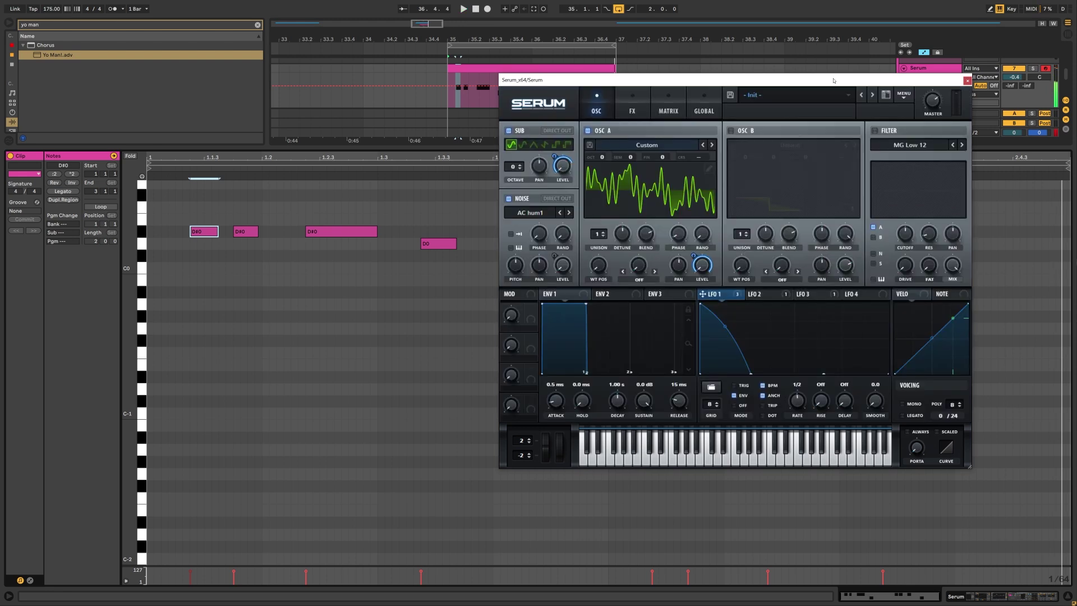
Step: Play the looped bass in the arrangement and bring its MIDI clip back into view
click(405, 70)
click(365, 67)
key(space)
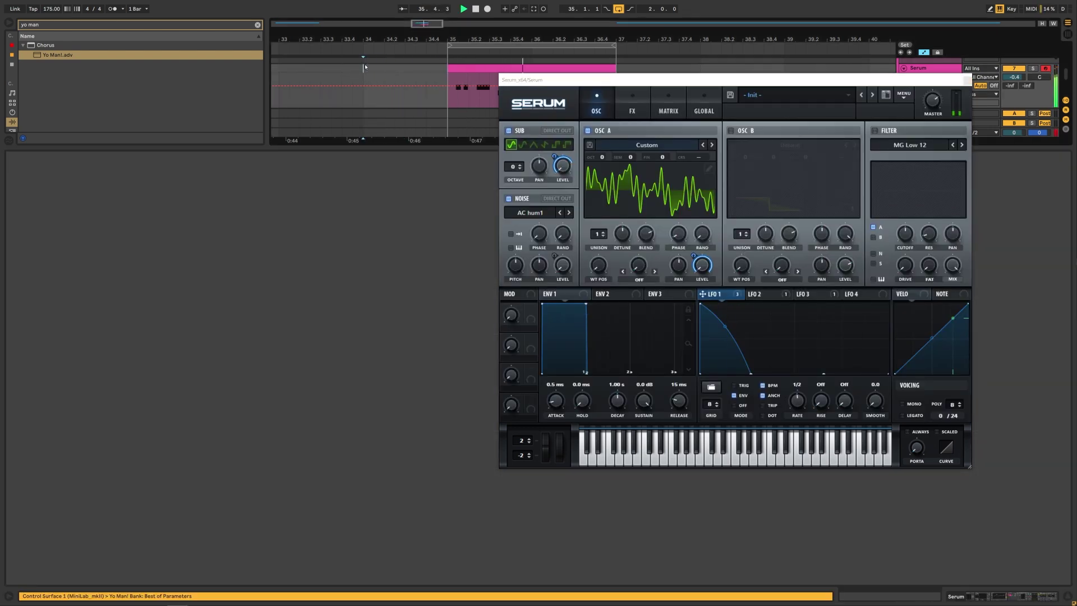
click(454, 71)
key(space)
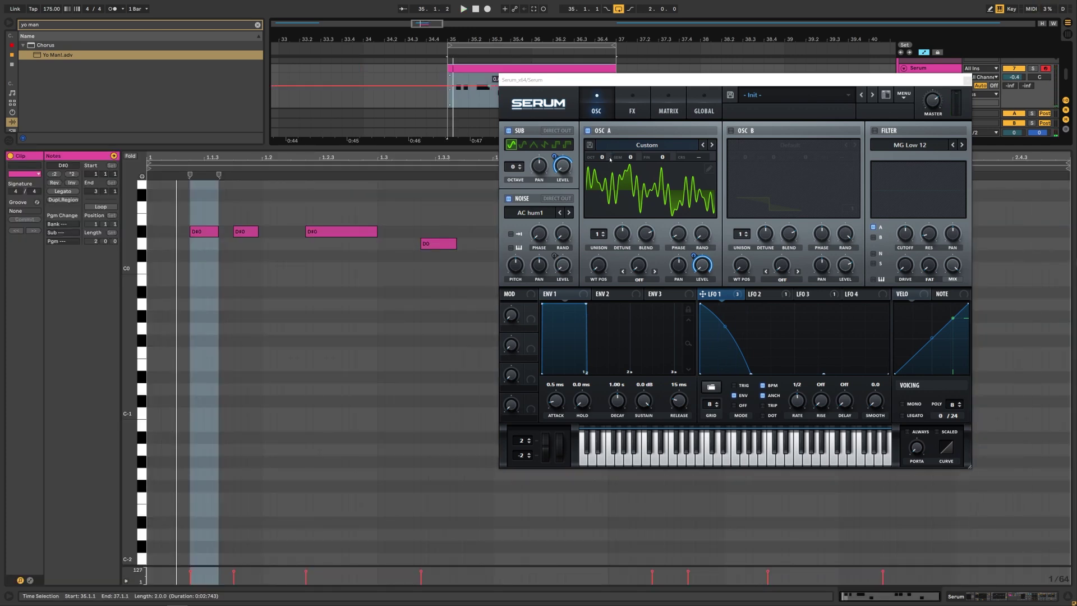
Step: Compare with LFO 2, and bend LFO 1's decay into a steeper inward curve during playback
click(759, 298)
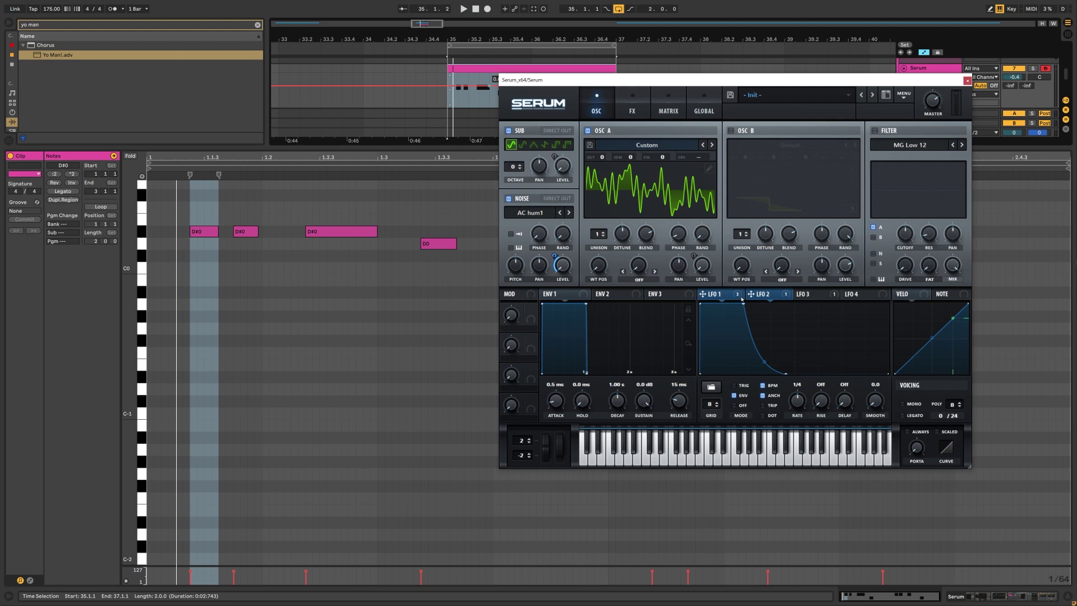
click(742, 298)
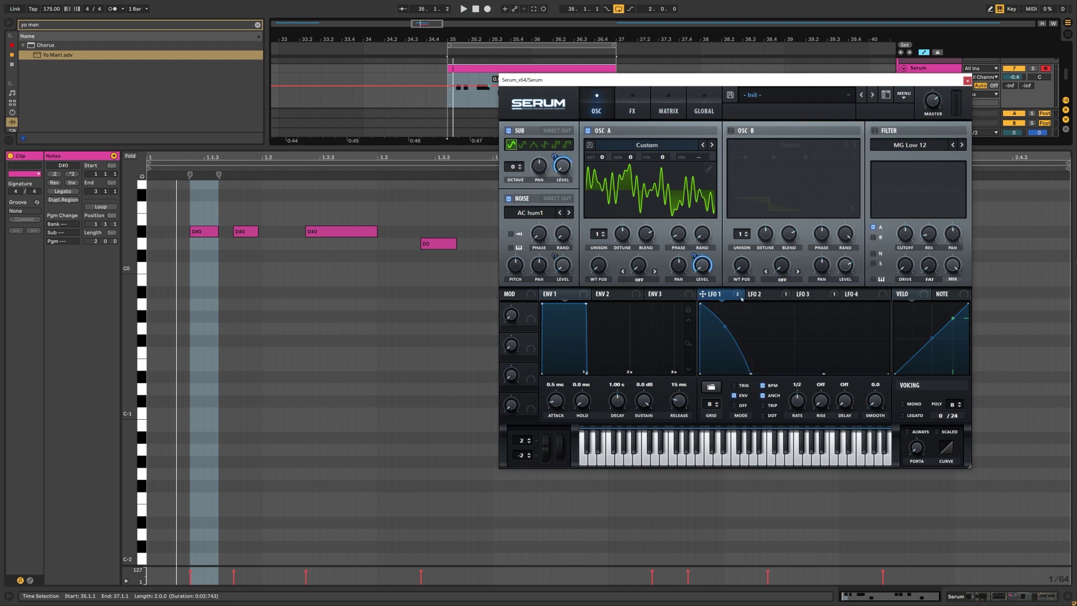
key(space)
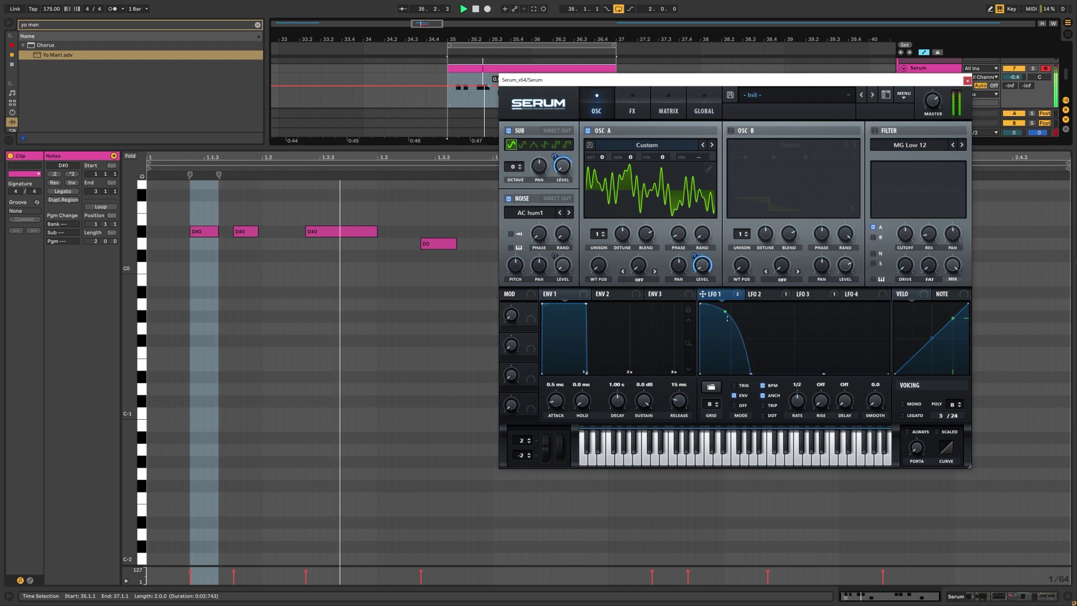
drag(727, 320, 714, 302)
drag(719, 310, 703, 302)
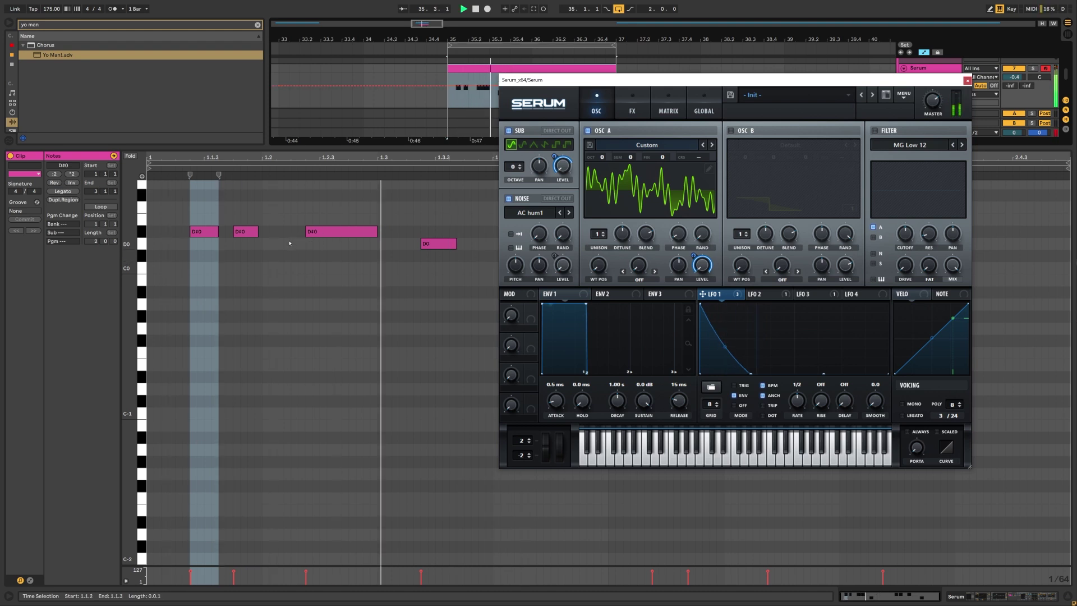
Step: Raise the bin 11 harmonic in oscillator A's wavetable well above its previous level and close the wavetable editor
click(708, 170)
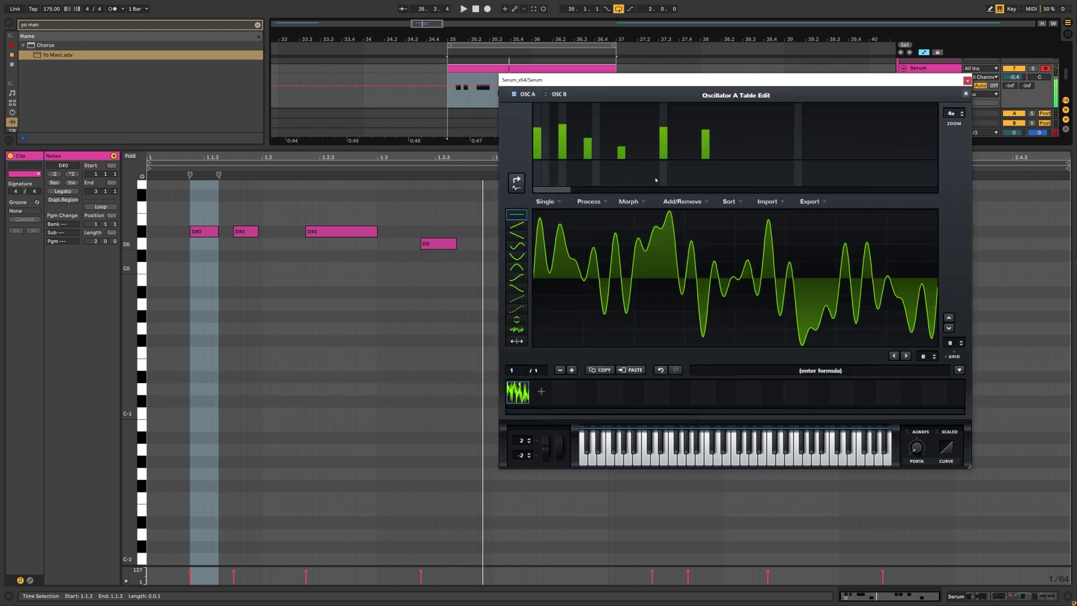
drag(766, 131, 765, 160)
click(620, 117)
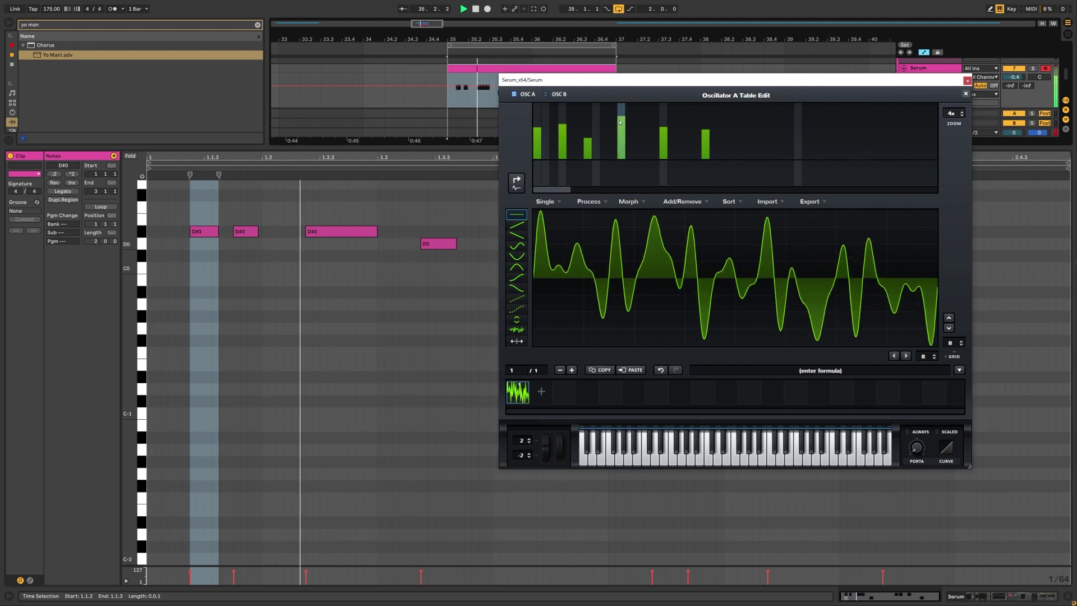
click(966, 94)
Step: Return to the Serum track's device chain and move the Serum window aside to uncover the arrangement
drag(746, 79, 525, 78)
click(1018, 598)
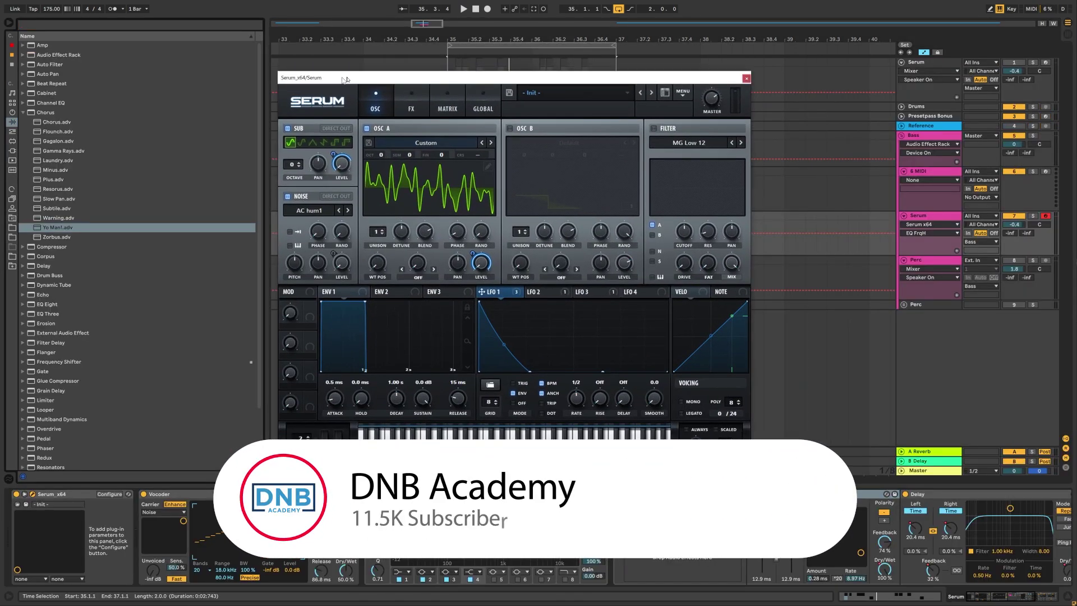
drag(346, 79, 570, 70)
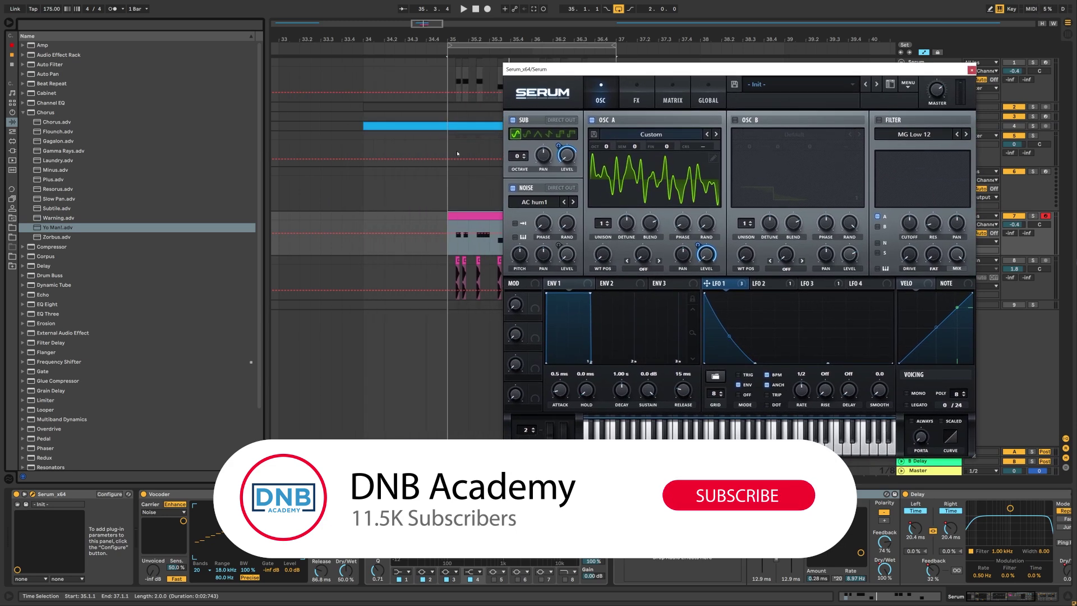
click(470, 75)
drag(472, 38, 382, 37)
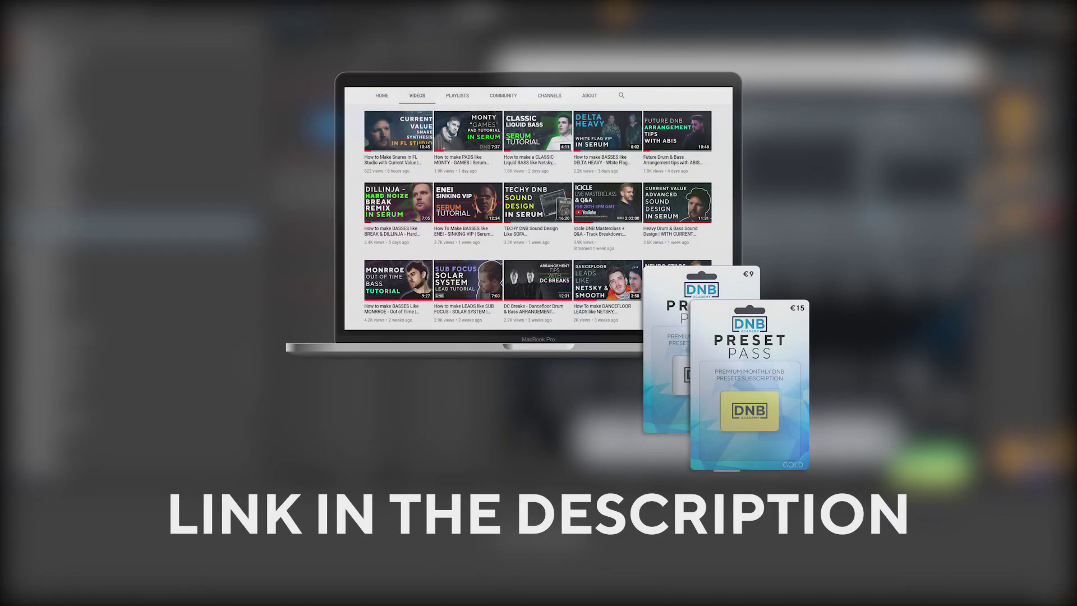